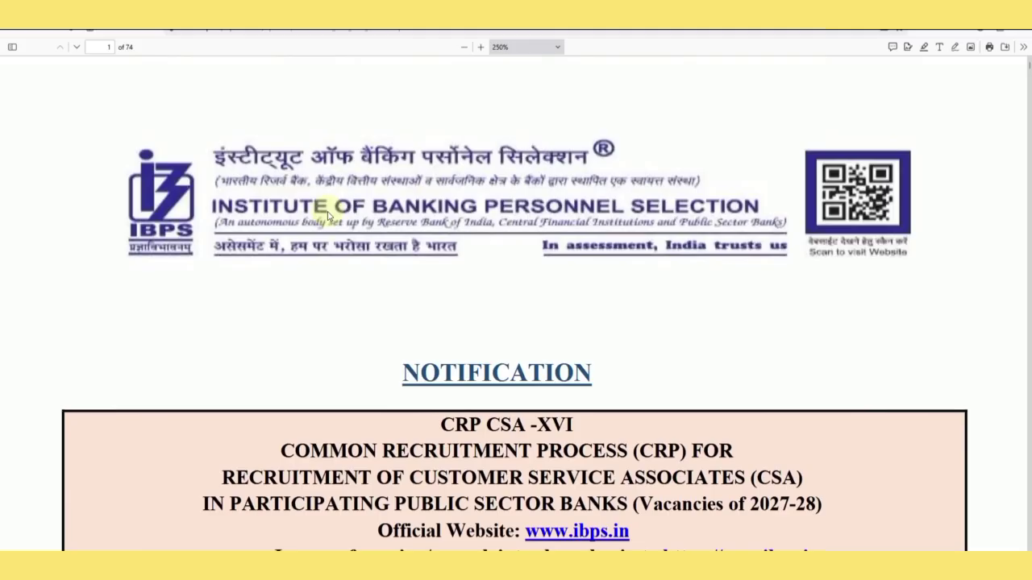
# Scroll through the CSA-XVI notification PDF to review the important dates.
pyautogui.scroll(-3, 331, 214)
pyautogui.scroll(-5, 334, 219)
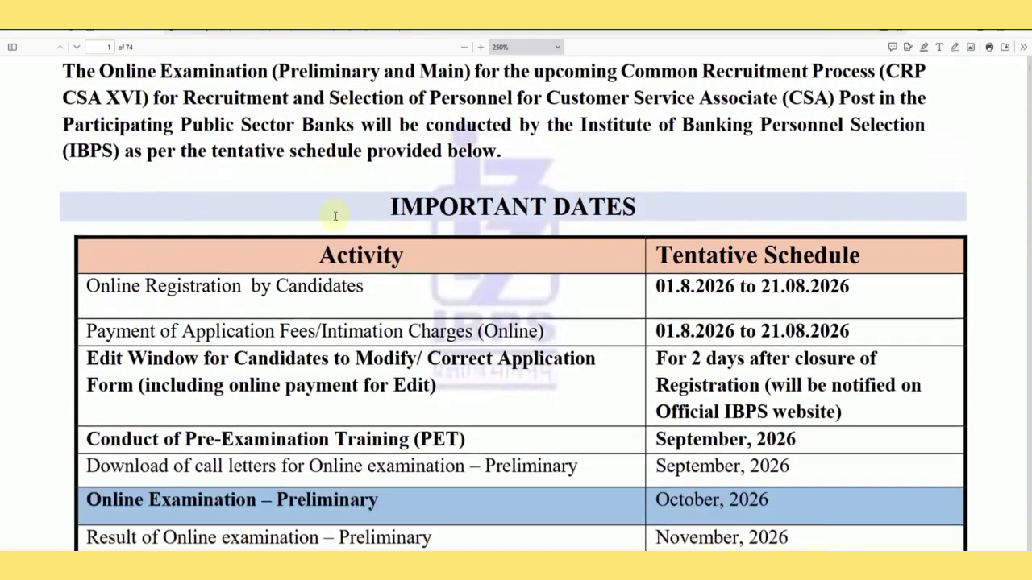
pyautogui.scroll(-1, 334, 218)
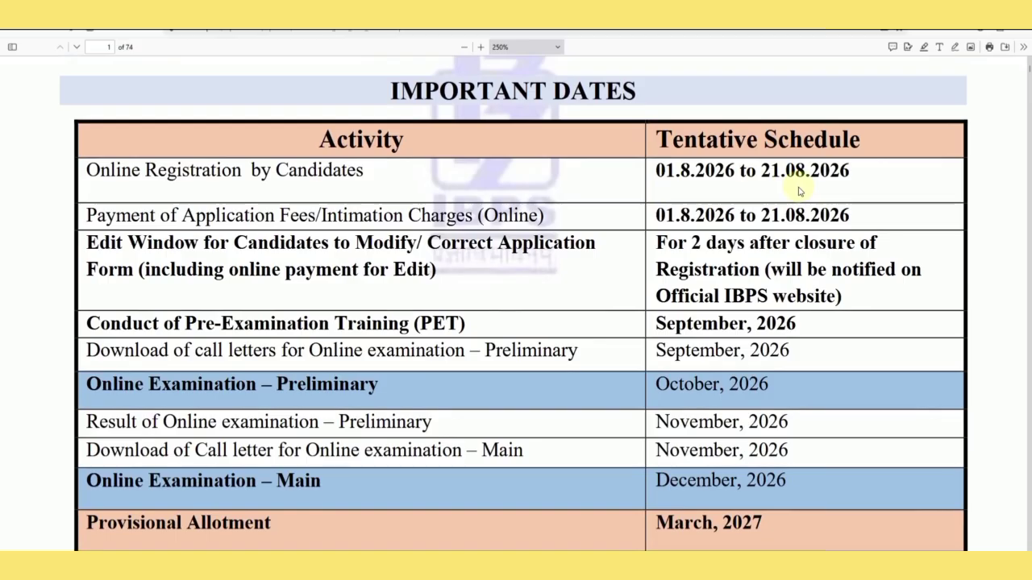
pyautogui.scroll(-3, 567, 220)
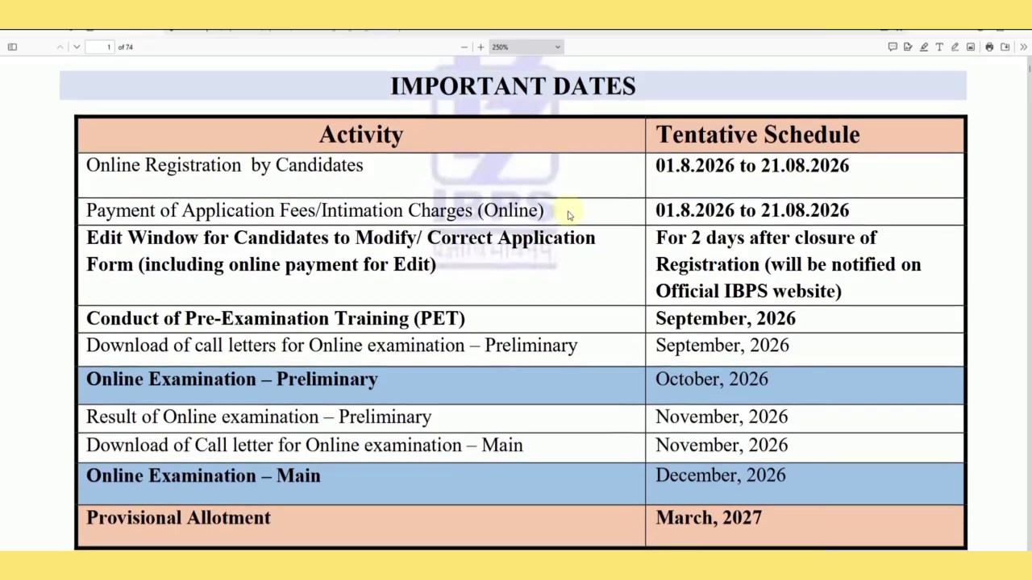
pyautogui.scroll(-10, 598, 276)
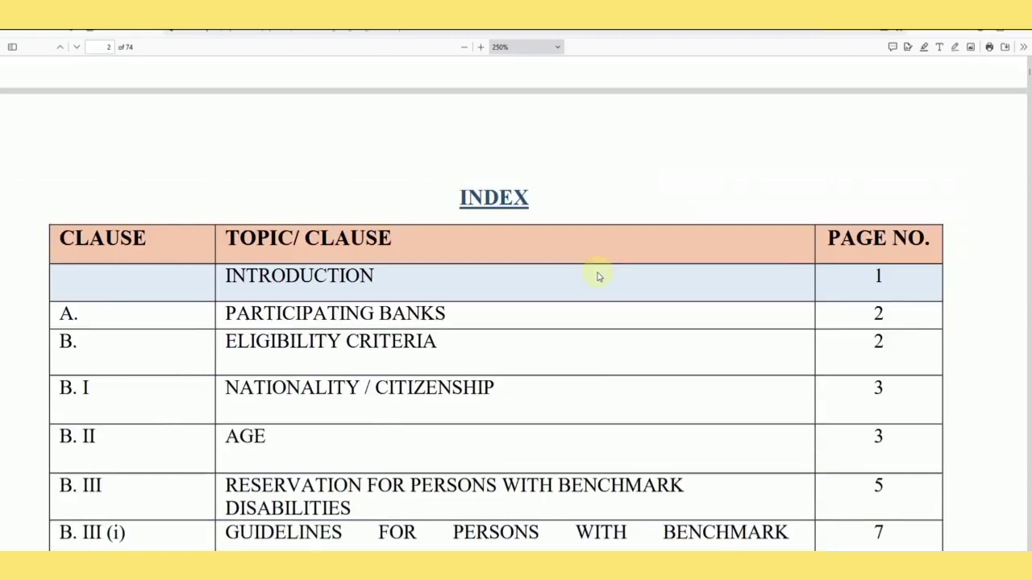
pyautogui.scroll(-2, 684, 309)
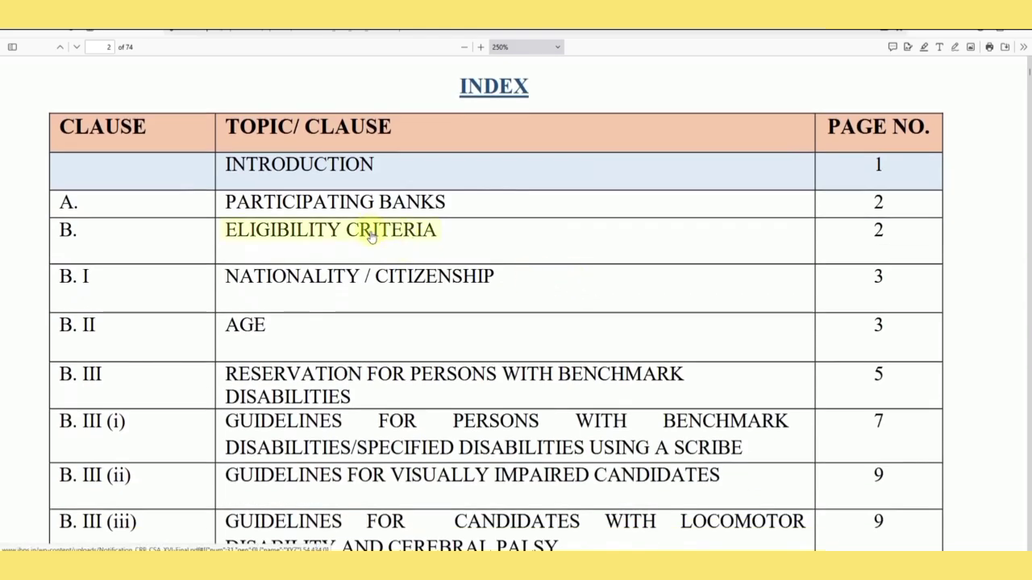
# Jump to ELIGIBILITY CRITERIA from the INDEX and read through the age rules.
pyautogui.click(300, 241)
pyautogui.scroll(-10, 484, 241)
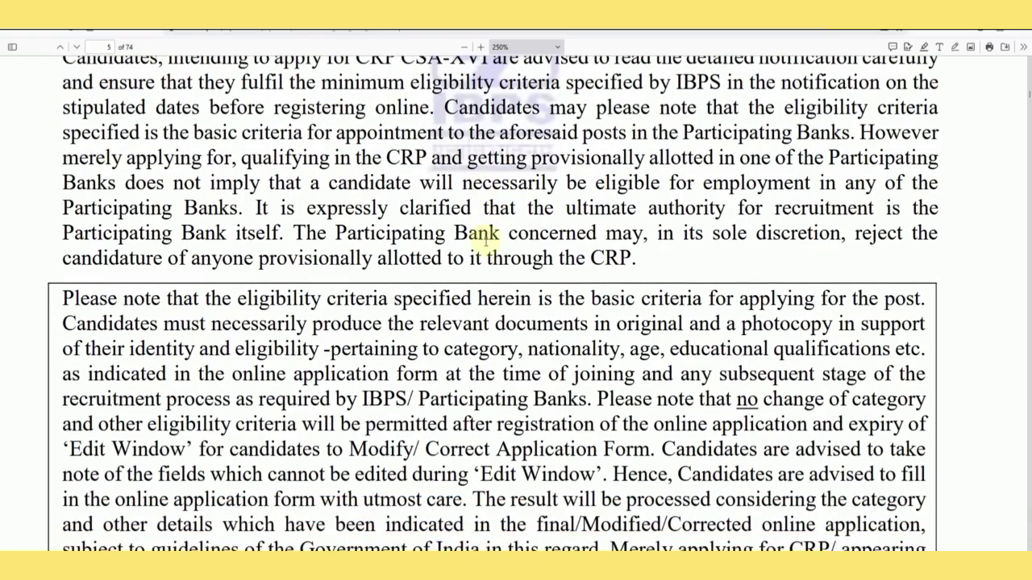
pyautogui.scroll(-12, 487, 246)
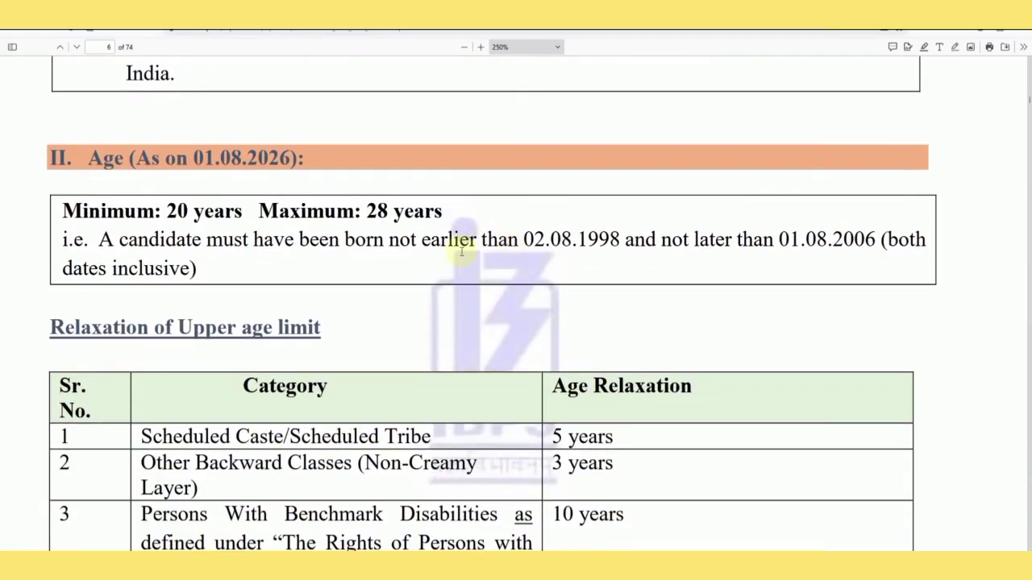
pyautogui.scroll(-15, 461, 251)
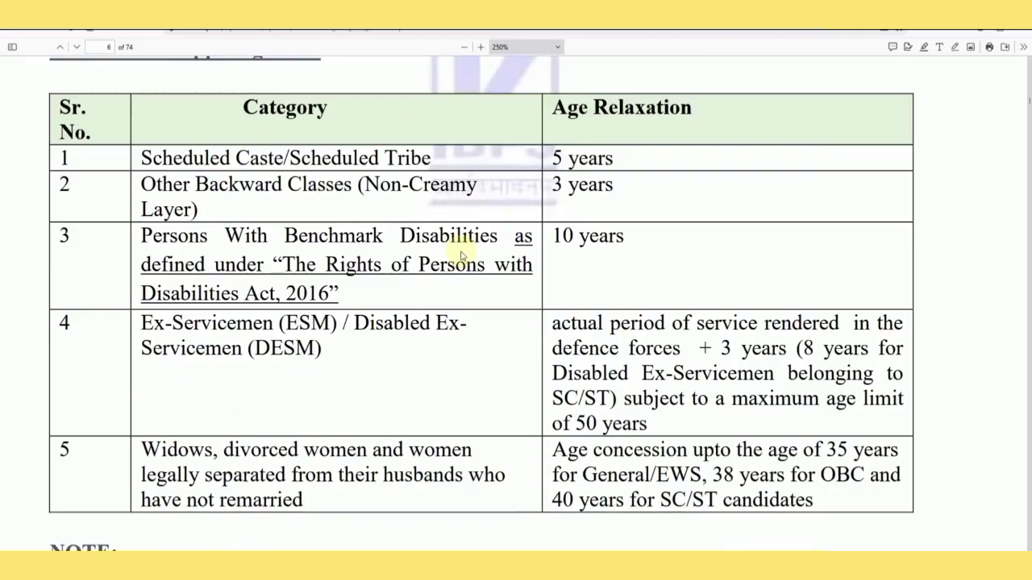
pyautogui.scroll(-10, 461, 251)
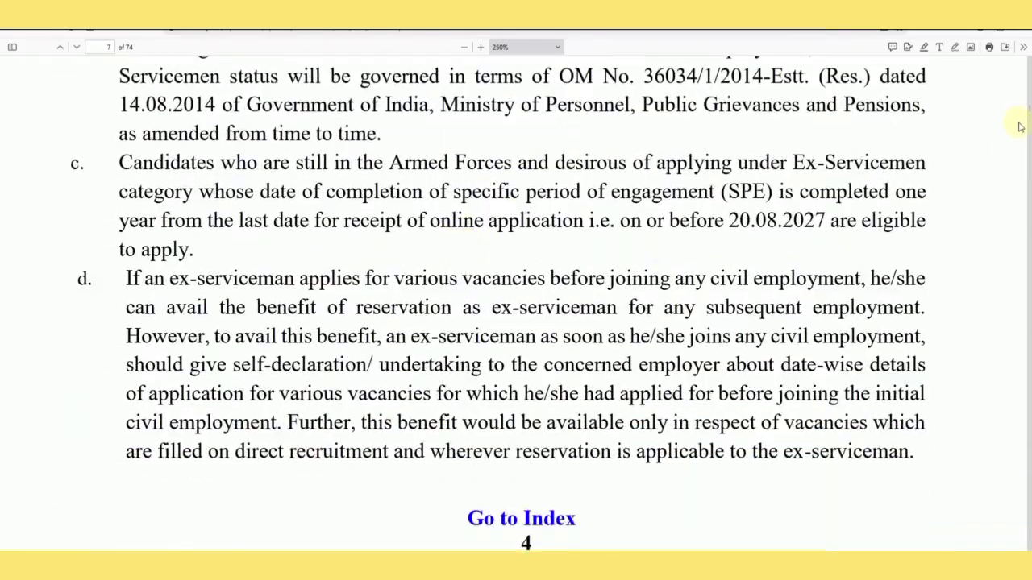
# Drag down to the Annexure-I state-wise bank vacancy tables and scroll through them.
pyautogui.moveTo(1028, 116); pyautogui.dragTo(1028, 307)
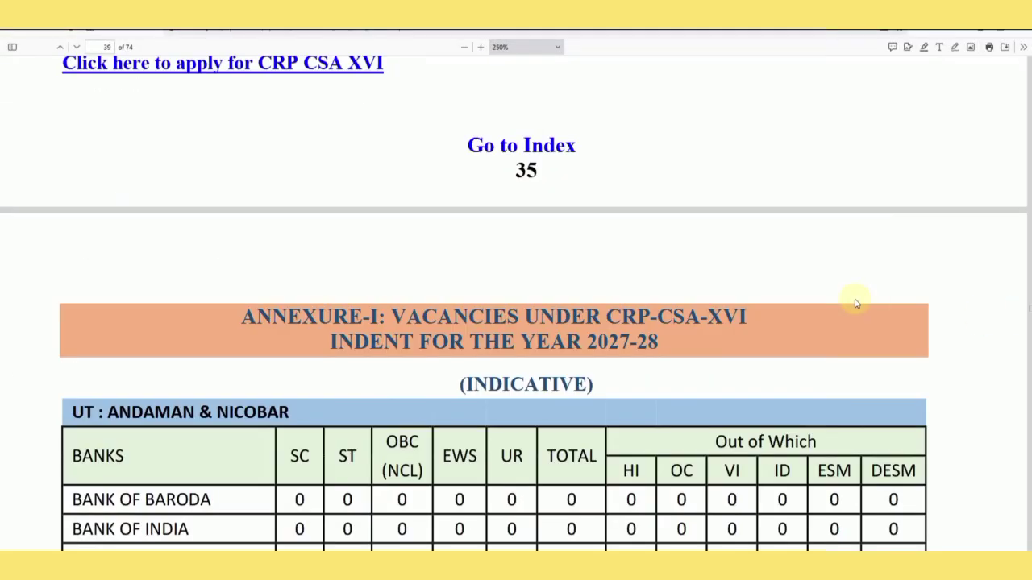
pyautogui.scroll(-5, 856, 304)
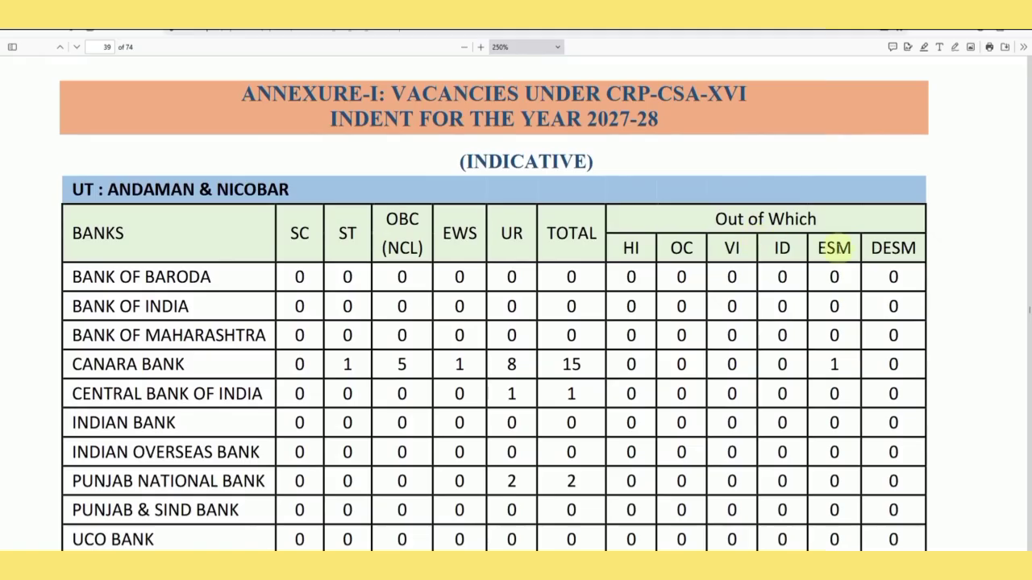
pyautogui.scroll(-3, 593, 278)
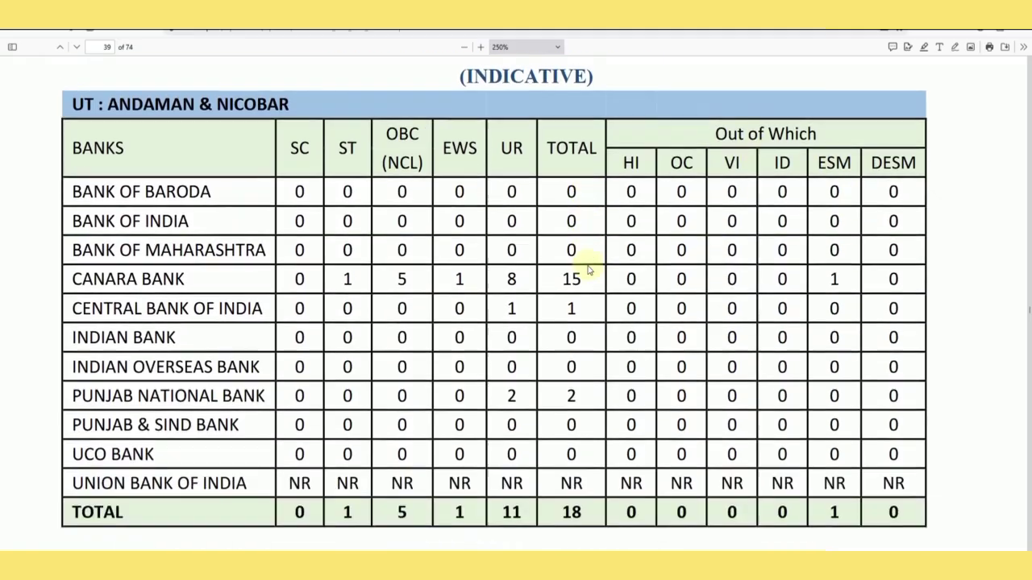
pyautogui.scroll(-13, 494, 269)
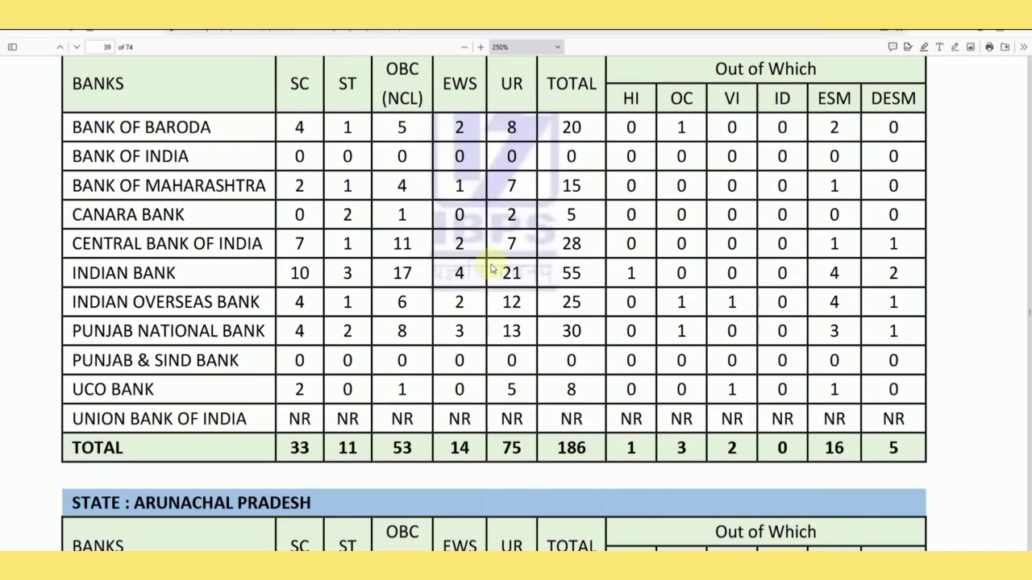
pyautogui.scroll(-10, 492, 269)
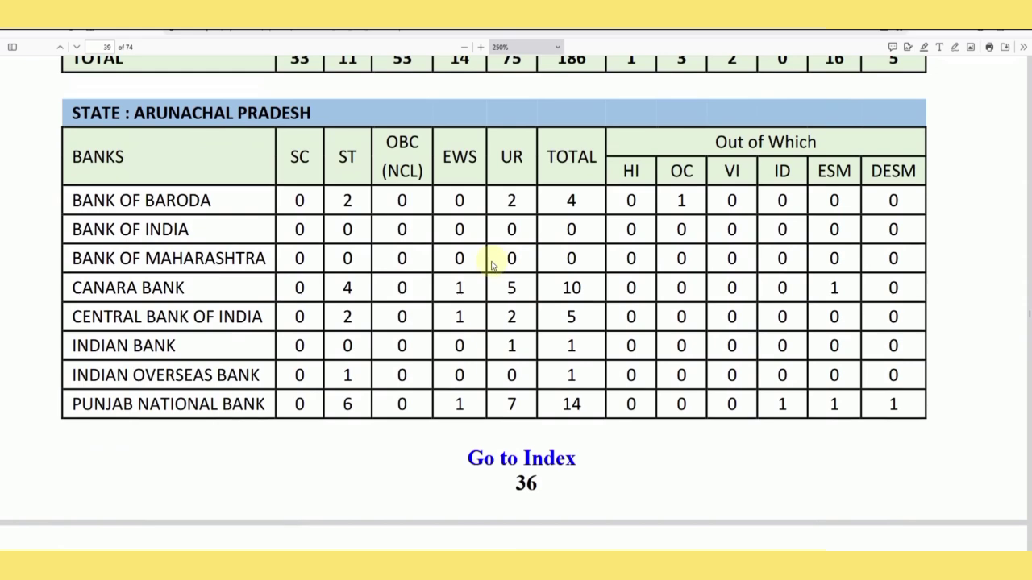
pyautogui.scroll(-11, 491, 266)
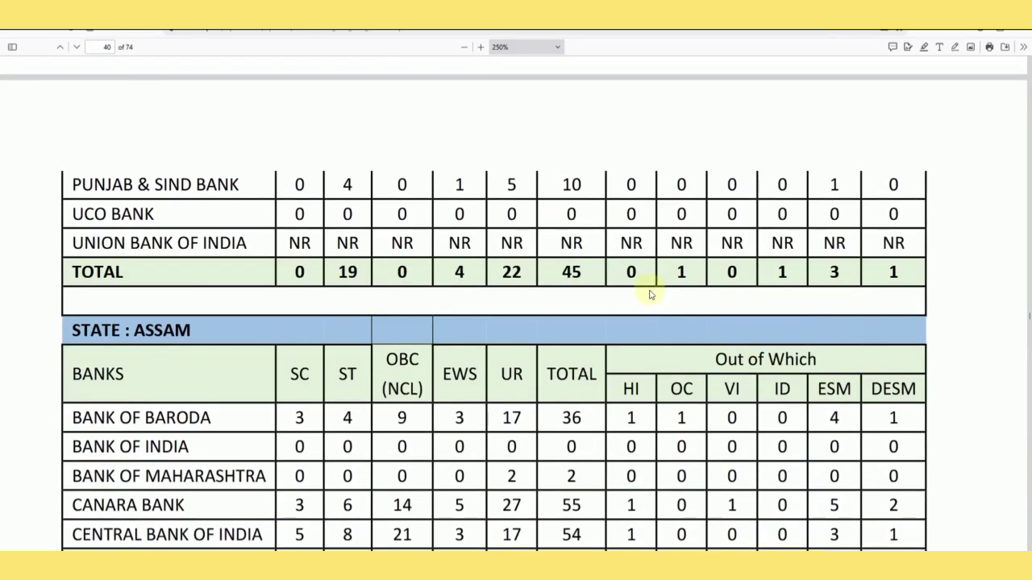
pyautogui.scroll(-4, 650, 294)
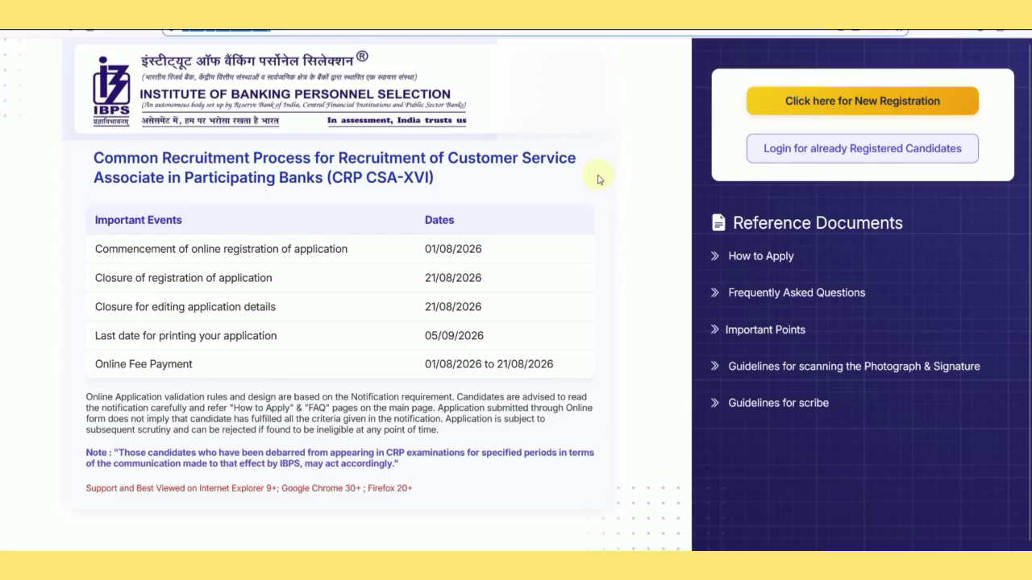
# Start a New Registration and enter the candidate's first name in First Name and Confirm First Name.
pyautogui.click(844, 115)
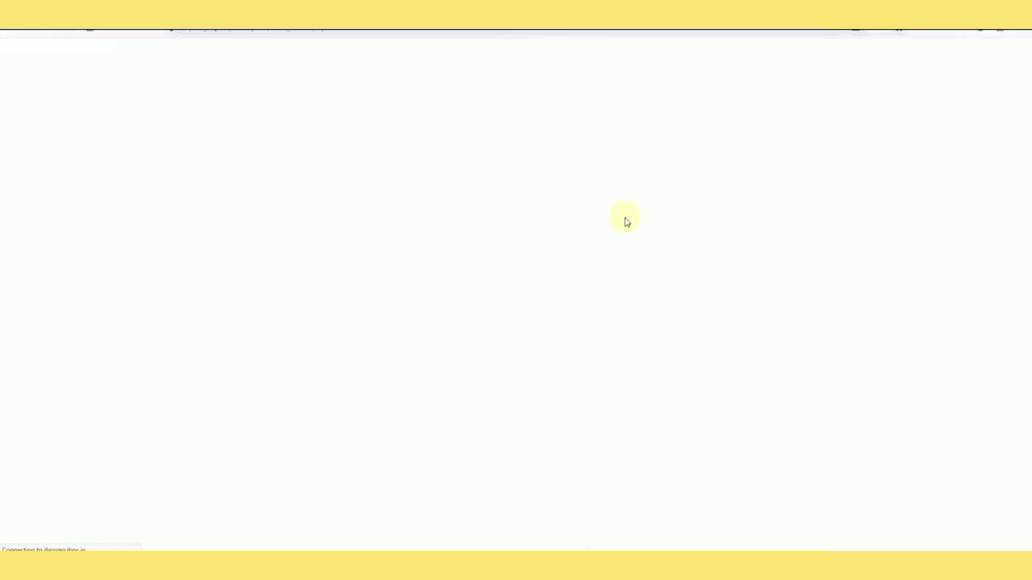
pyautogui.scroll(-4, 461, 279)
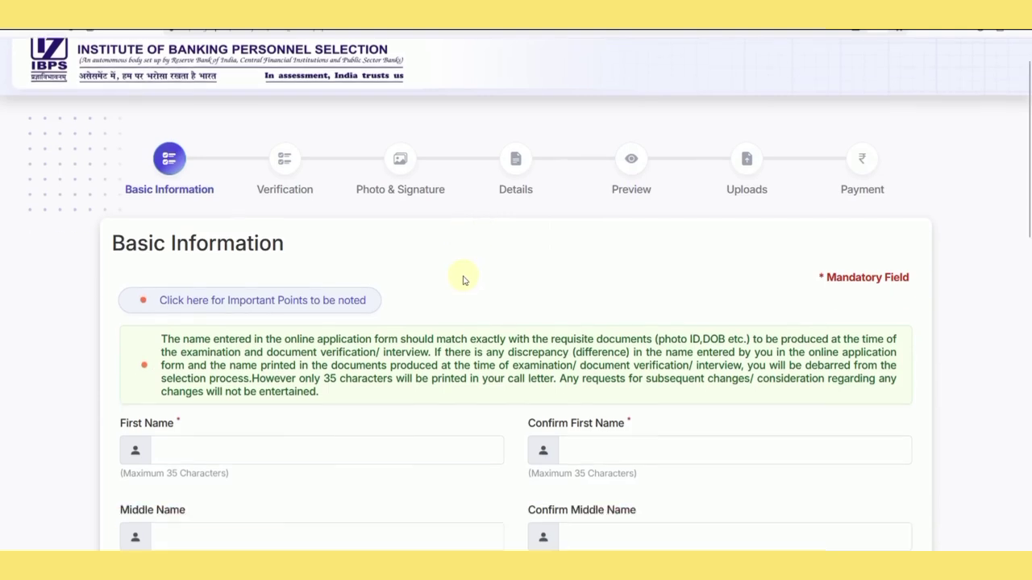
pyautogui.click(221, 169)
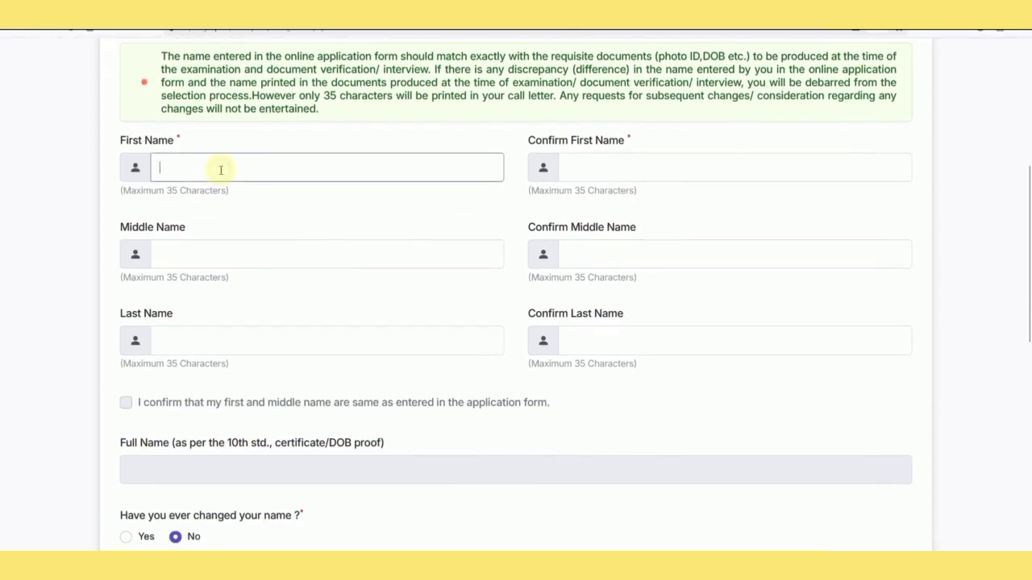
pyautogui.write('AAKASH')
pyautogui.press('Tab')
pyautogui.write('AAKA')
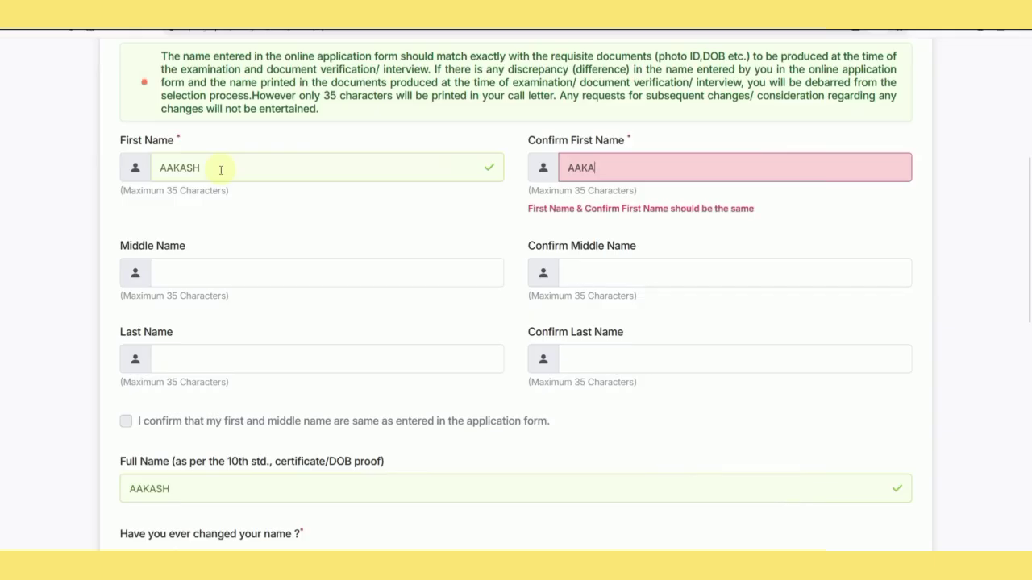
pyautogui.write('SH')
pyautogui.click(267, 210)
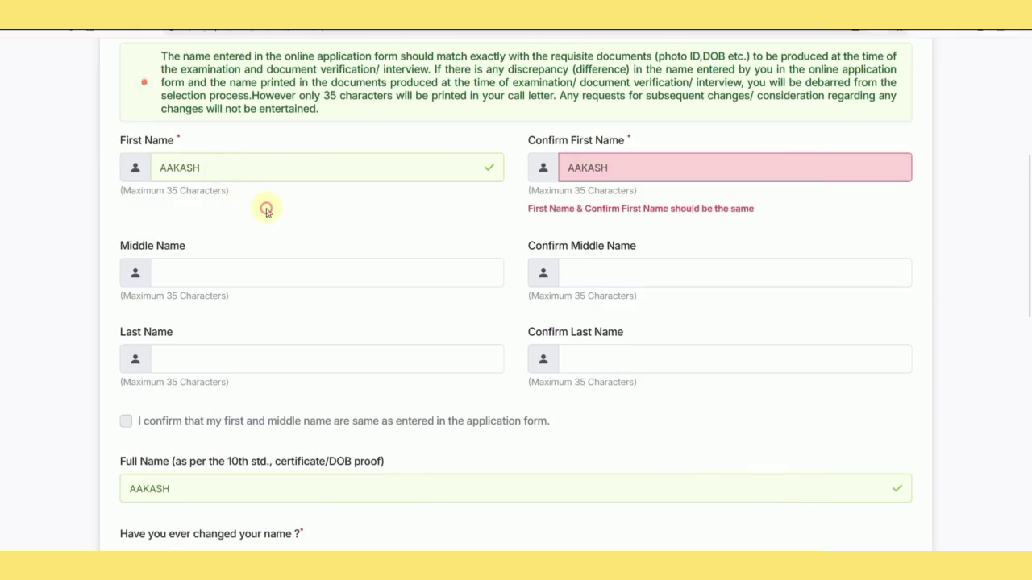
pyautogui.scroll(-1, 281, 266)
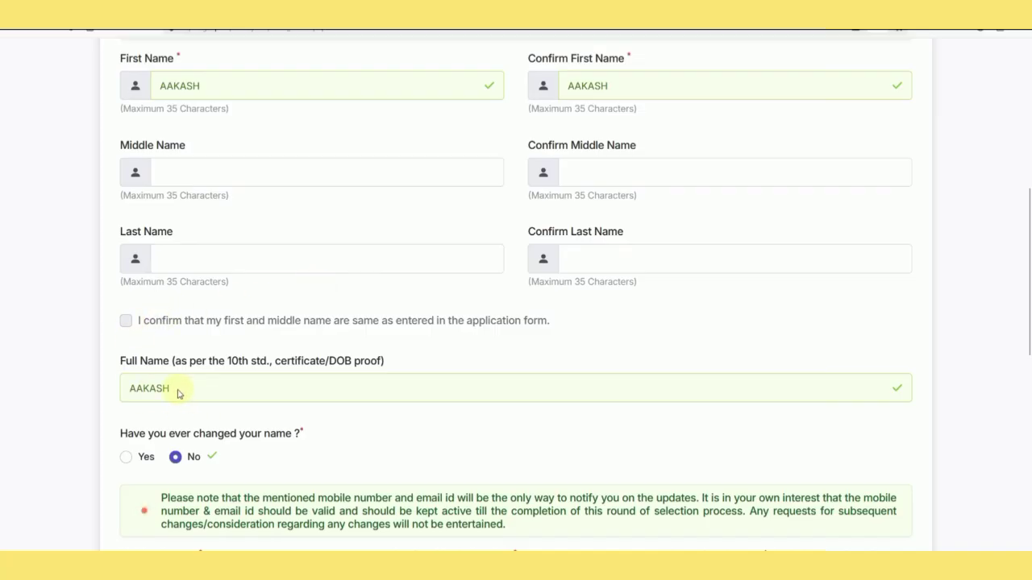
pyautogui.scroll(-2, 179, 391)
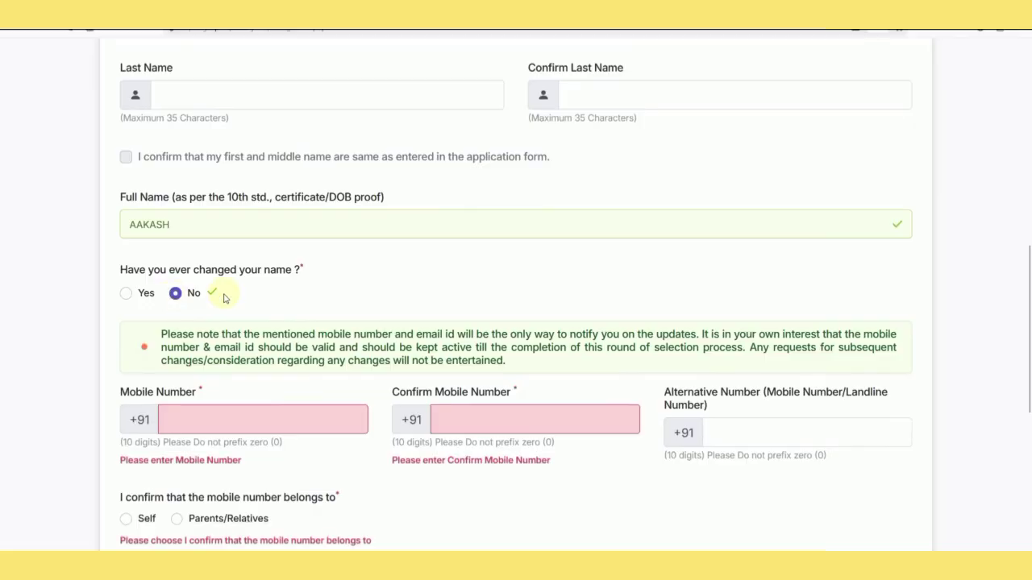
# Confirm the mobile number and declare its owner as Self.
pyautogui.scroll(-2, 224, 298)
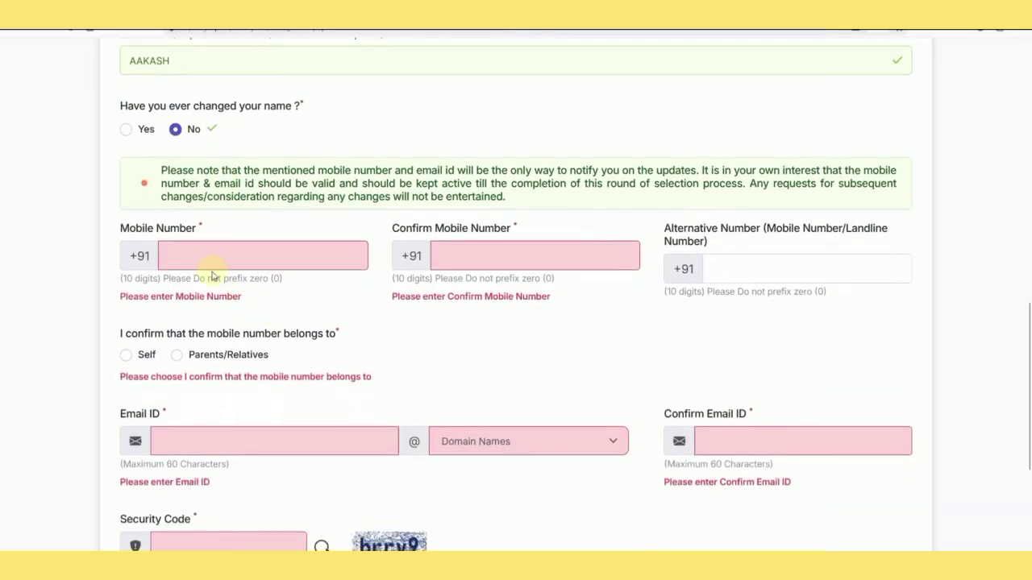
pyautogui.click(448, 260)
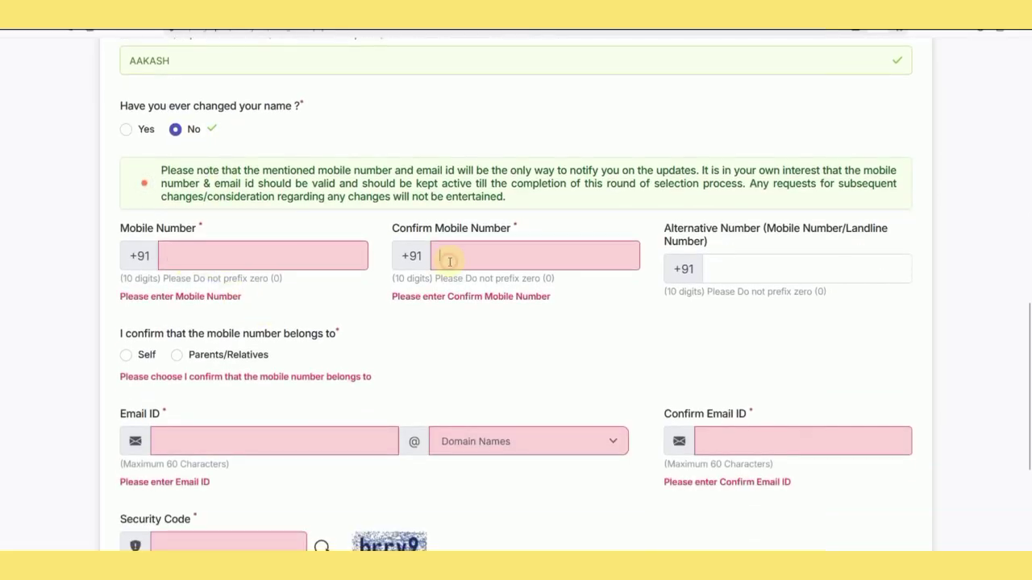
pyautogui.scroll(-1, 427, 270)
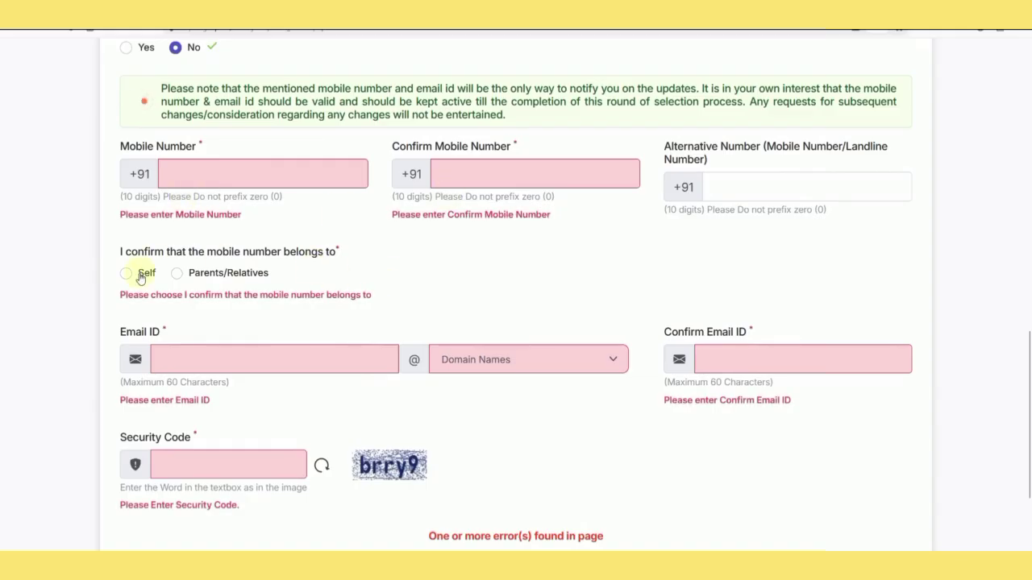
pyautogui.click(126, 274)
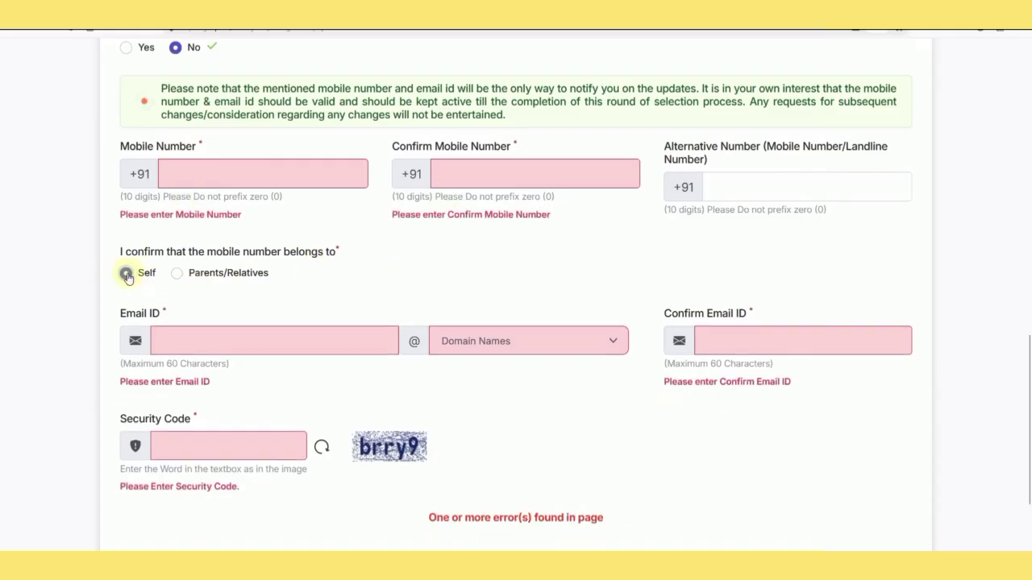
pyautogui.scroll(-2, 304, 287)
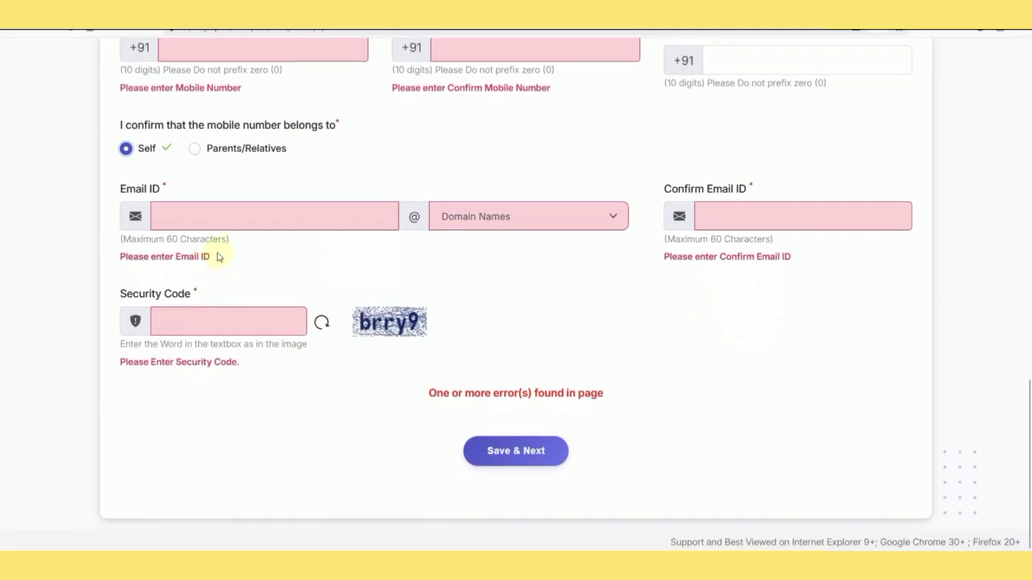
# Enter and confirm the e-mail address with gmail.com domain, fill the security code, and Save & Next.
pyautogui.click(181, 219)
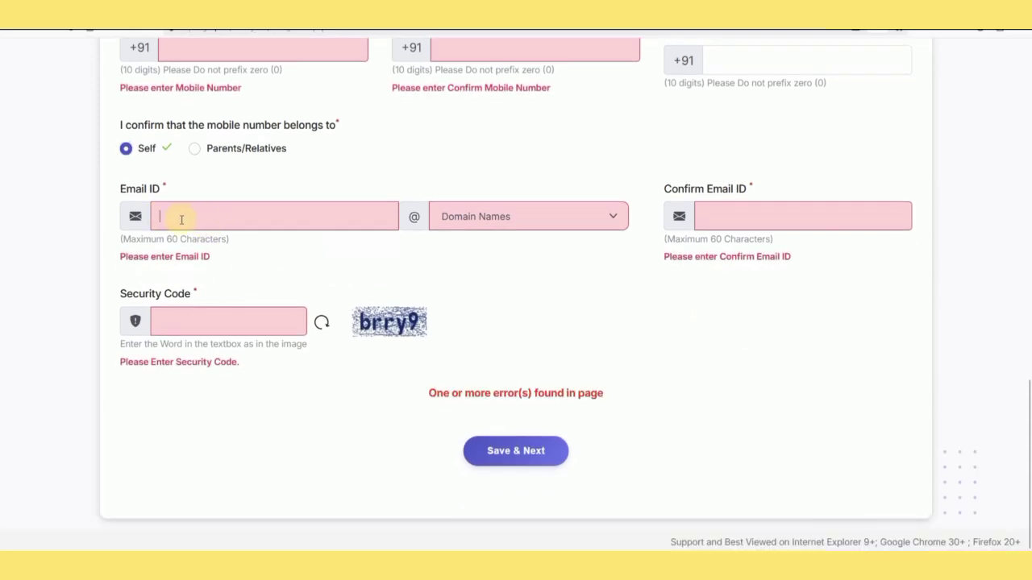
pyautogui.click(521, 219)
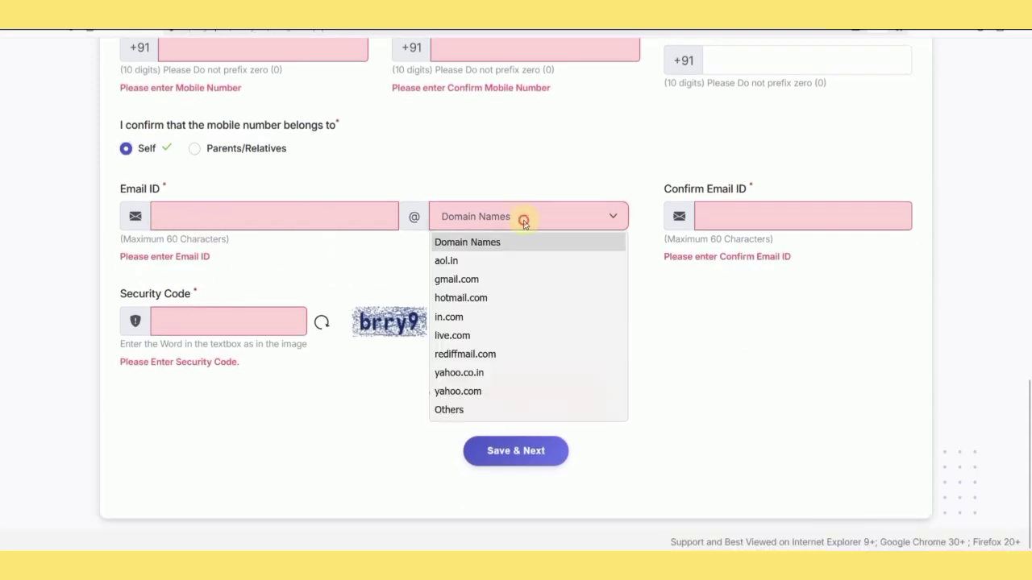
pyautogui.click(479, 280)
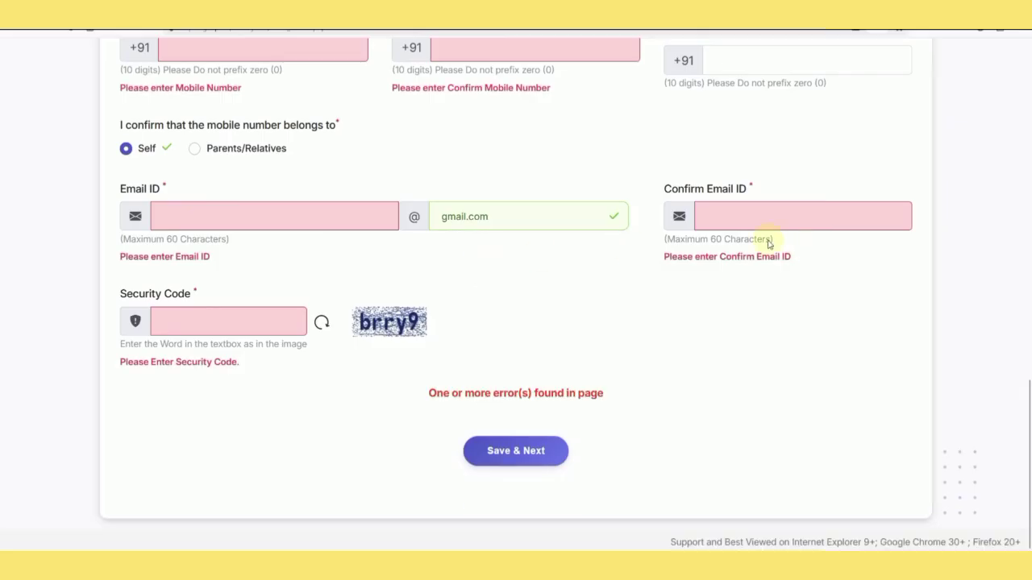
pyautogui.click(734, 220)
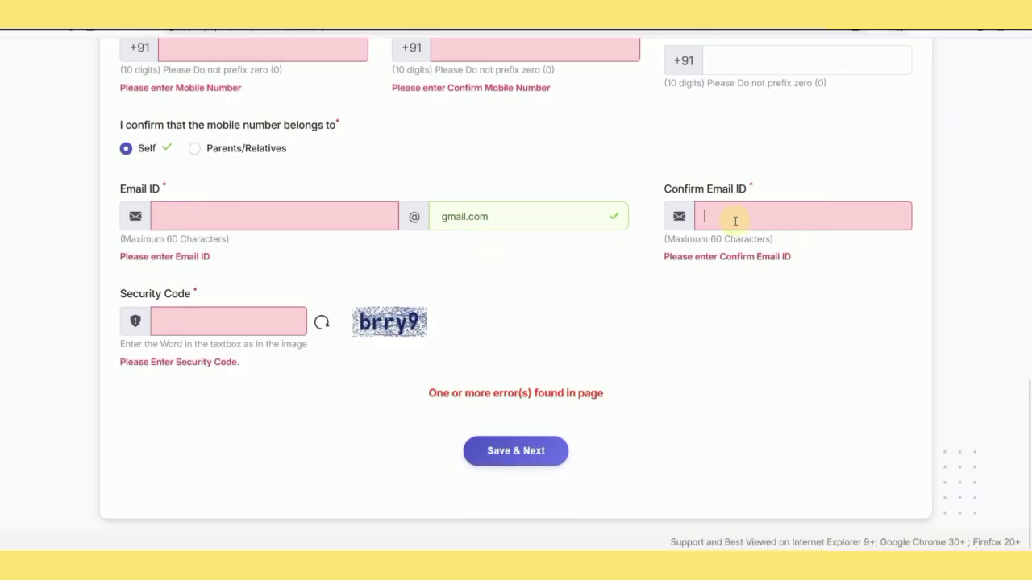
pyautogui.click(208, 219)
pyautogui.click(718, 221)
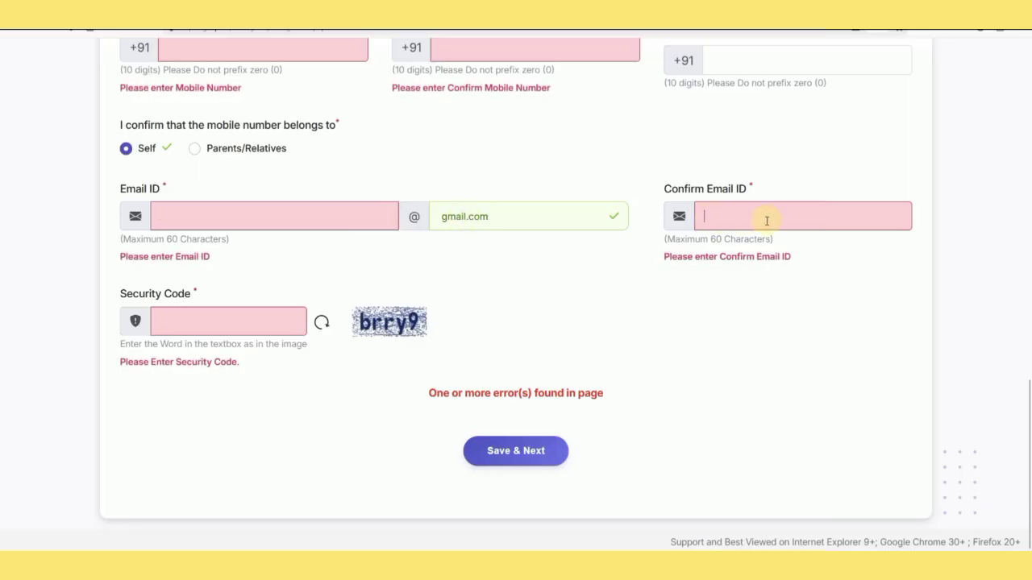
pyautogui.click(209, 326)
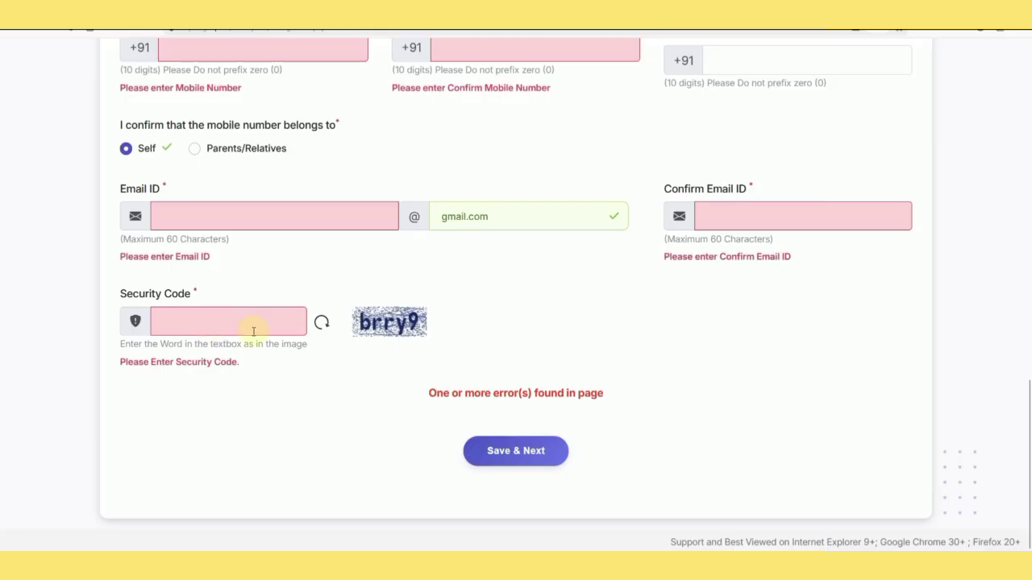
pyautogui.click(502, 451)
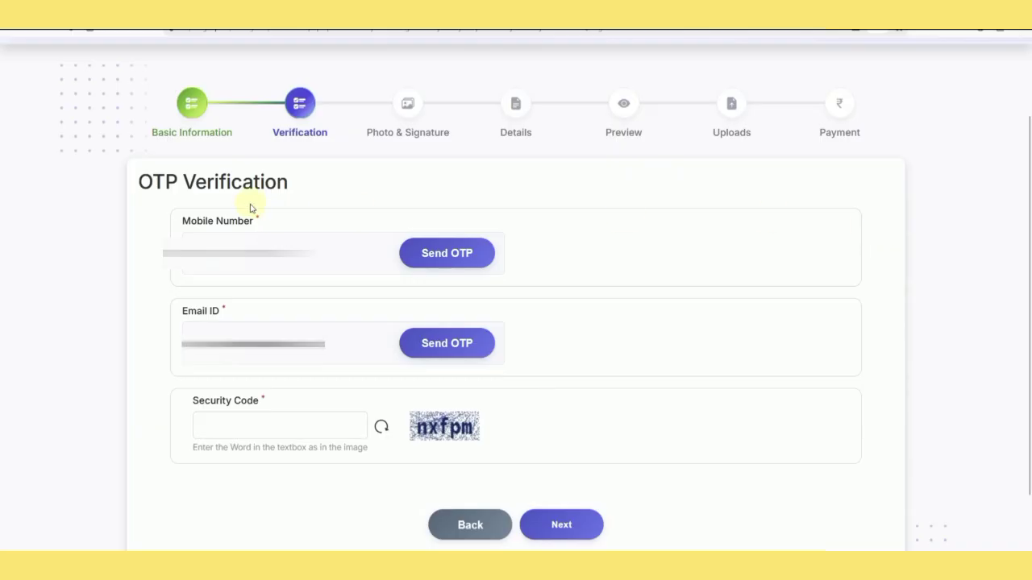
# Enter the displayed security code and request OTPs for the mobile number and e-mail address.
pyautogui.click(281, 427)
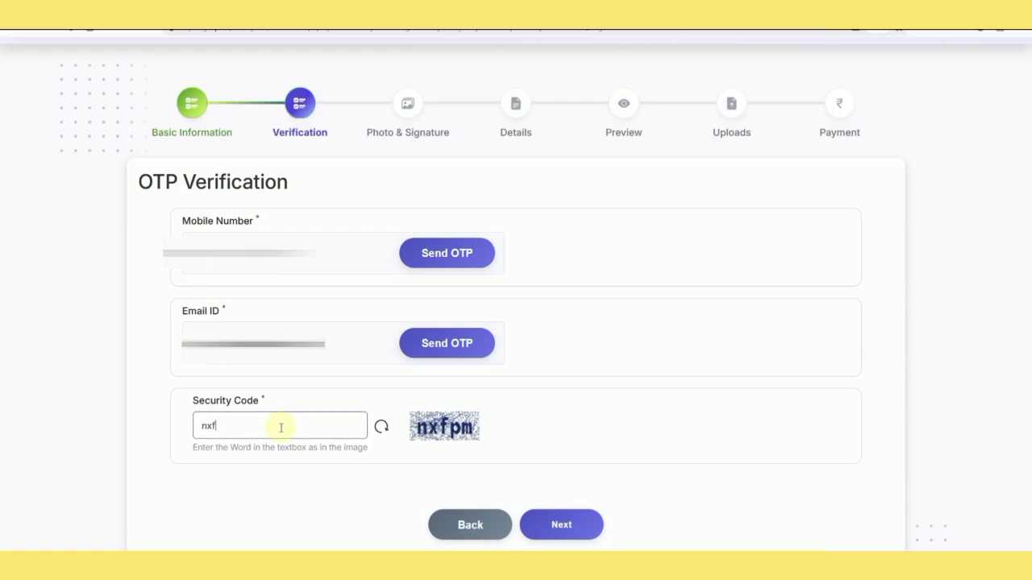
pyautogui.write('nxfpm')
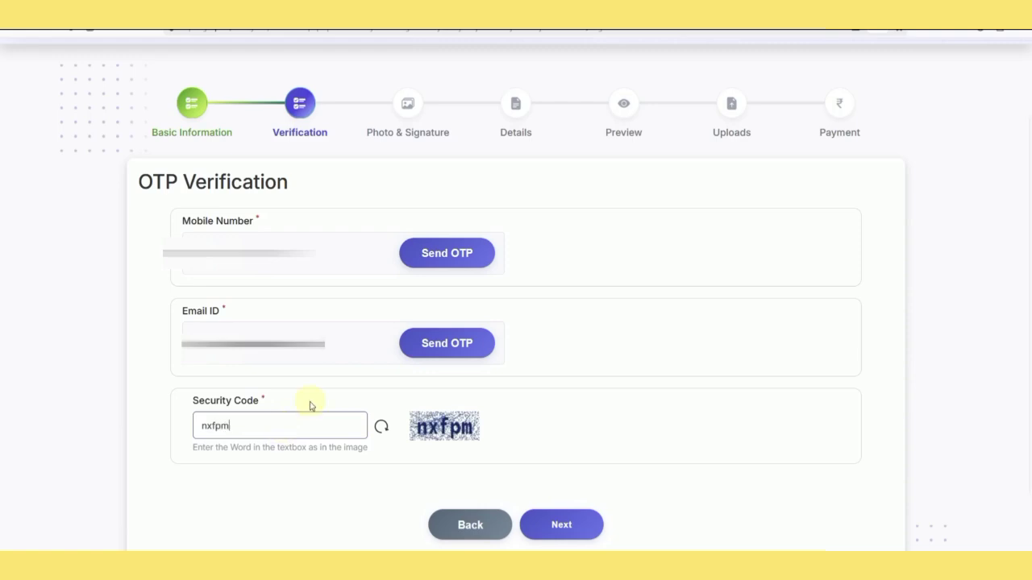
pyautogui.click(448, 263)
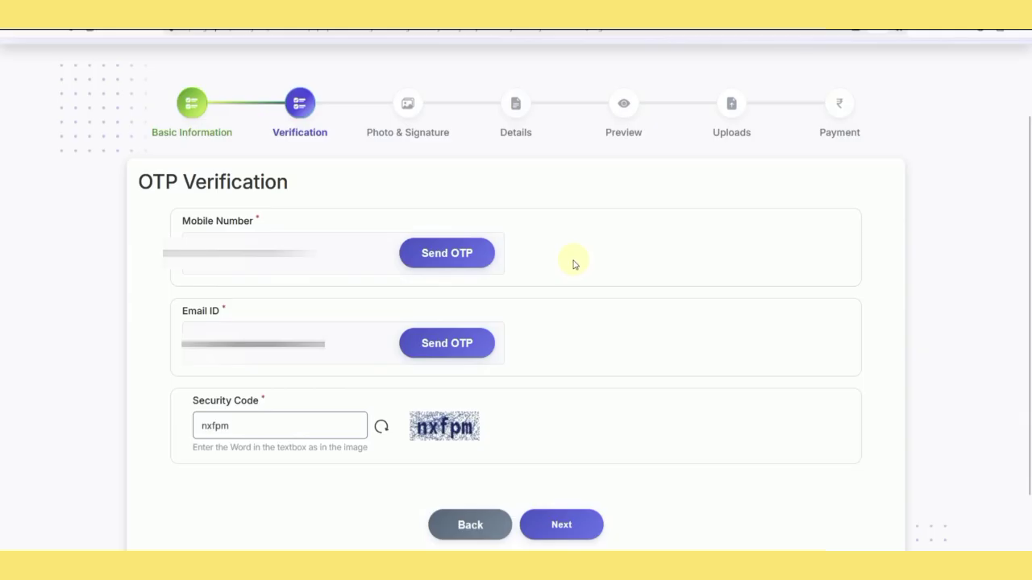
pyautogui.click(468, 358)
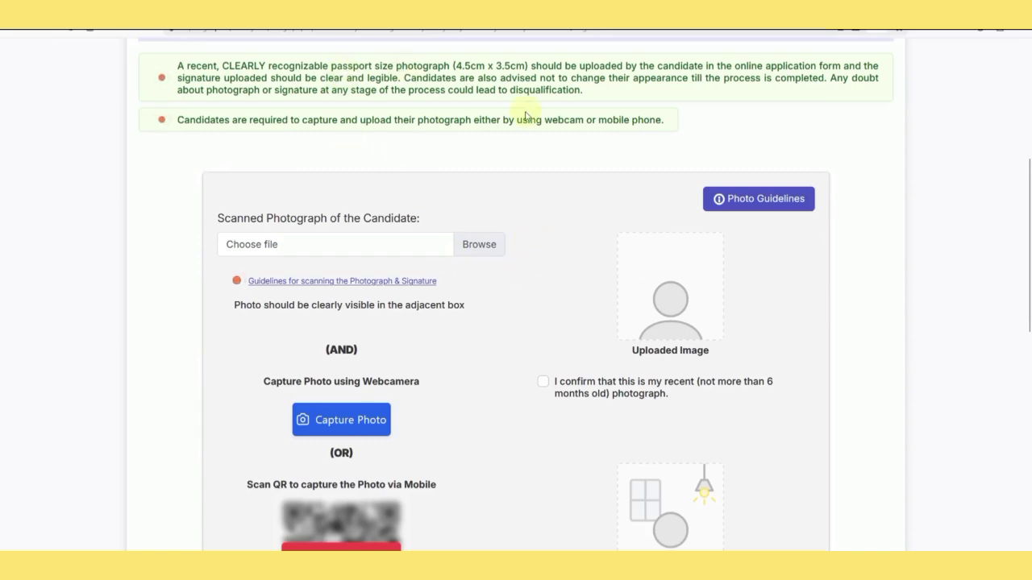
pyautogui.click(770, 206)
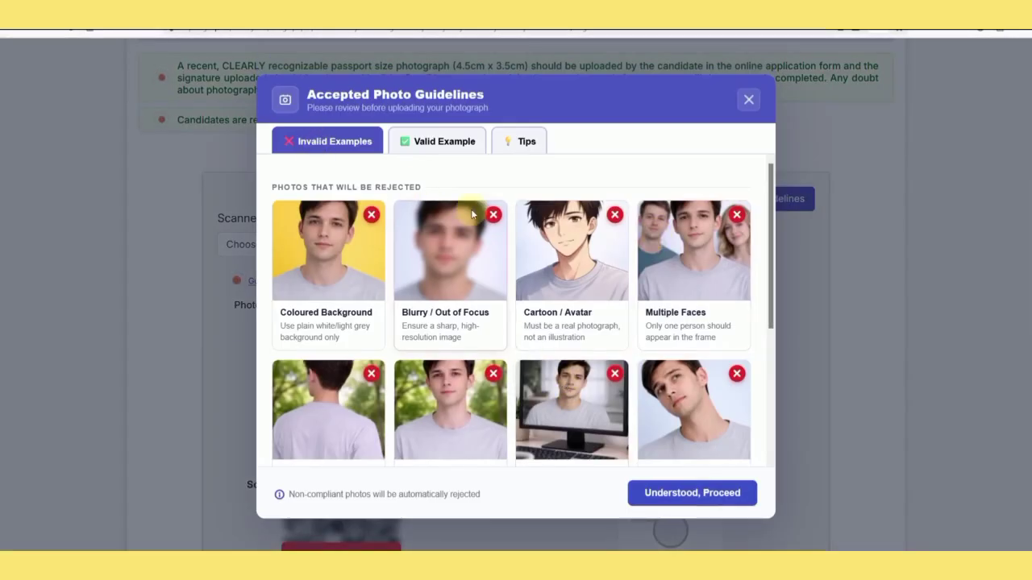
pyautogui.click(437, 145)
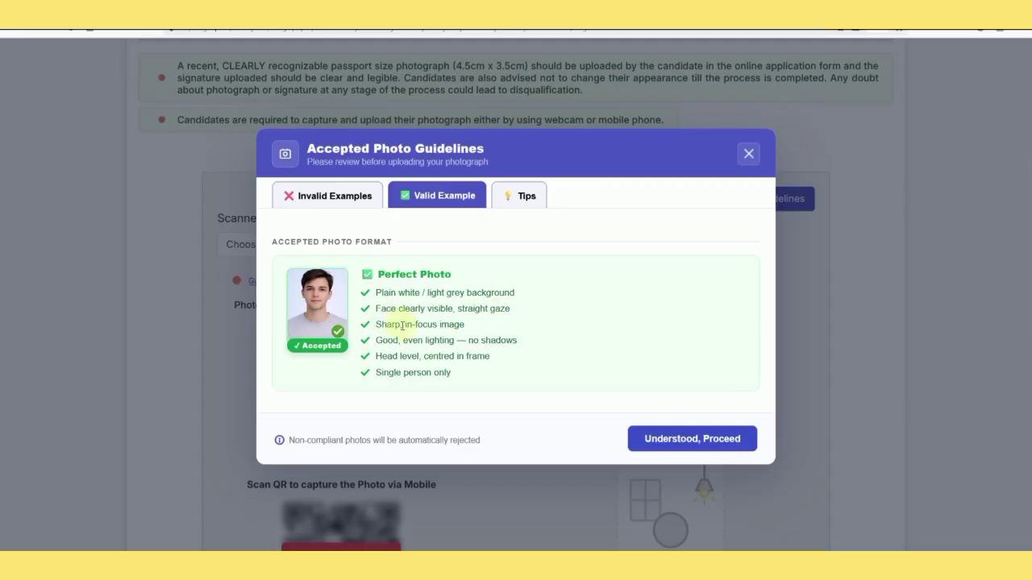
pyautogui.click(749, 167)
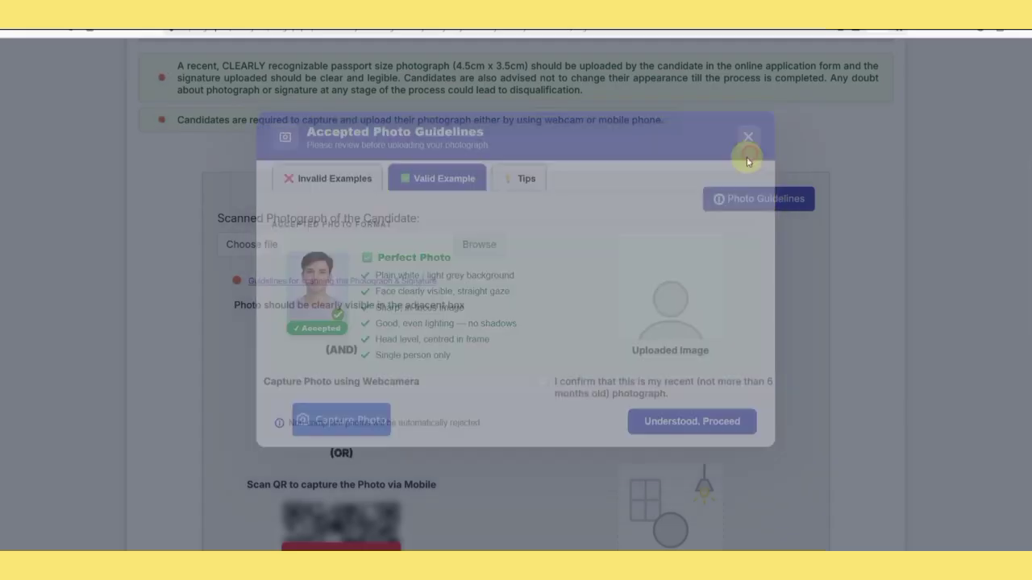
pyautogui.click(368, 281)
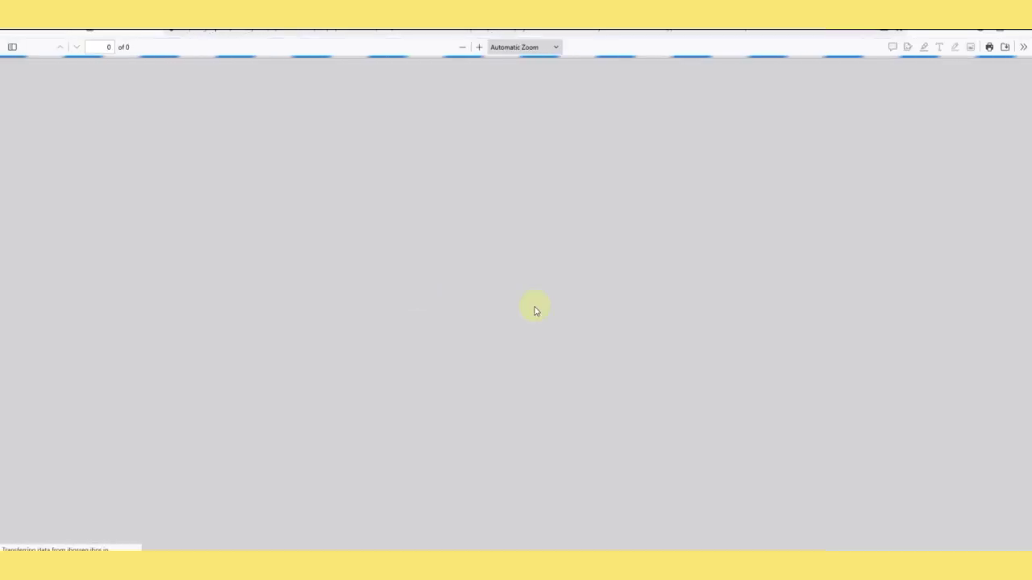
pyautogui.scroll(-3, 516, 291)
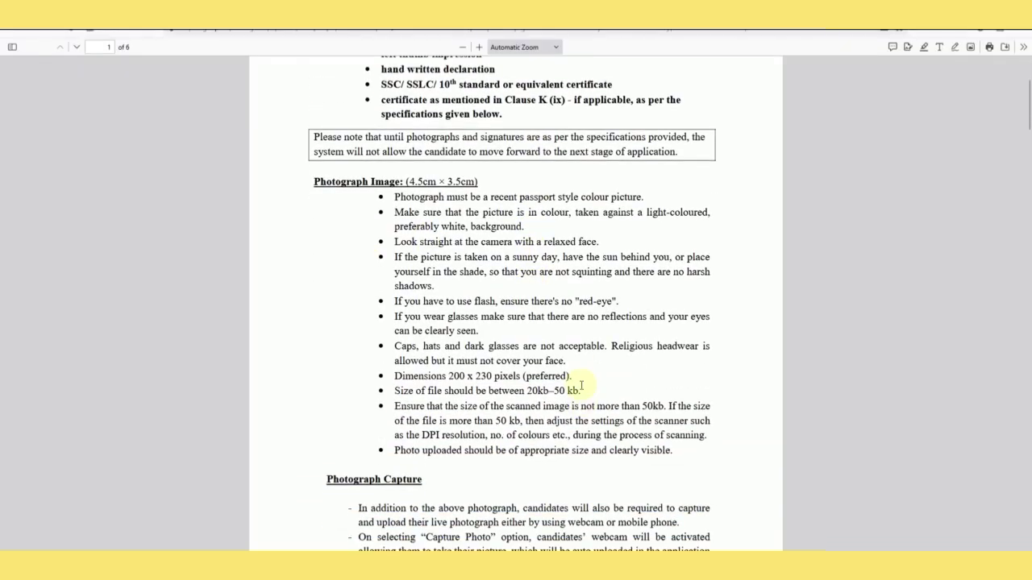
pyautogui.click(443, 12)
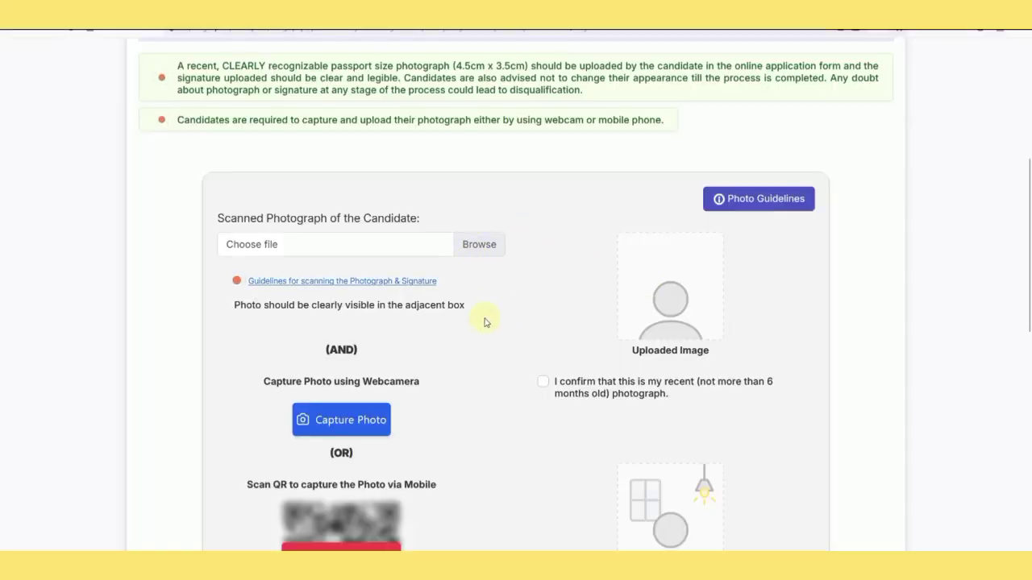
# Try webcam photo capture, dismiss the webcam-not-detected message, and reveal the QR code for phone capture.
pyautogui.scroll(-1, 485, 323)
pyautogui.scroll(-1, 485, 323)
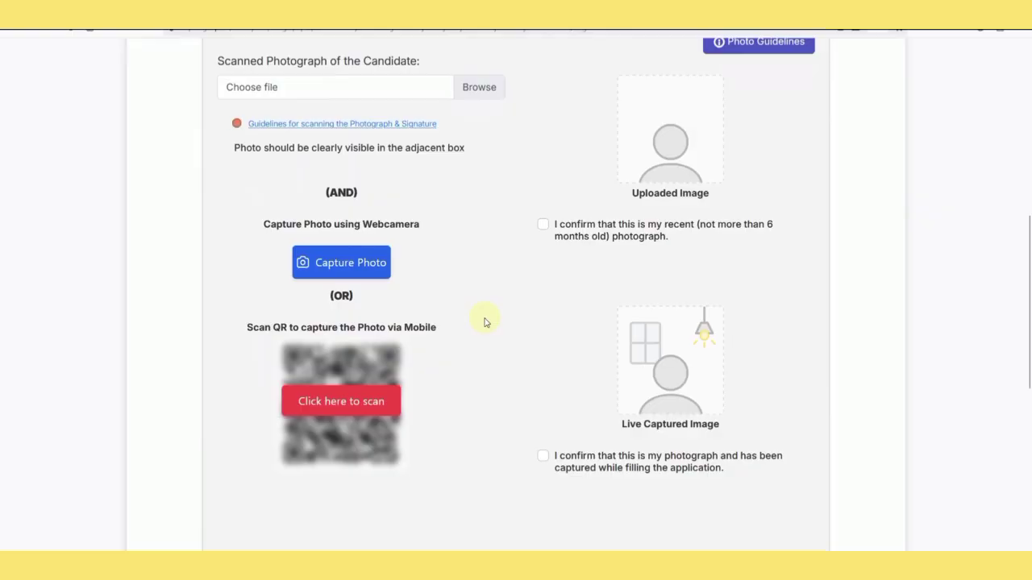
pyautogui.scroll(-1, 485, 322)
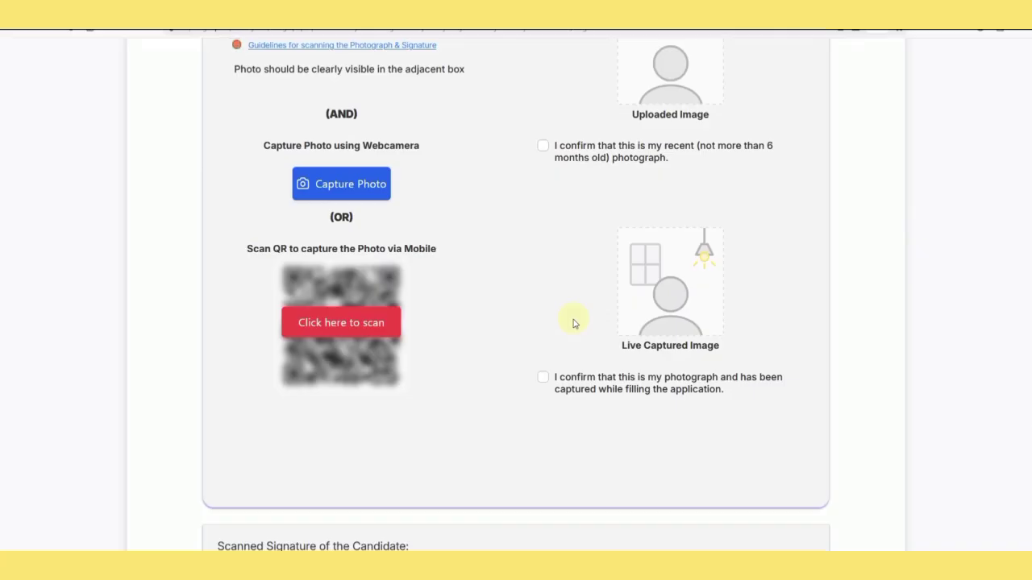
pyautogui.click(352, 198)
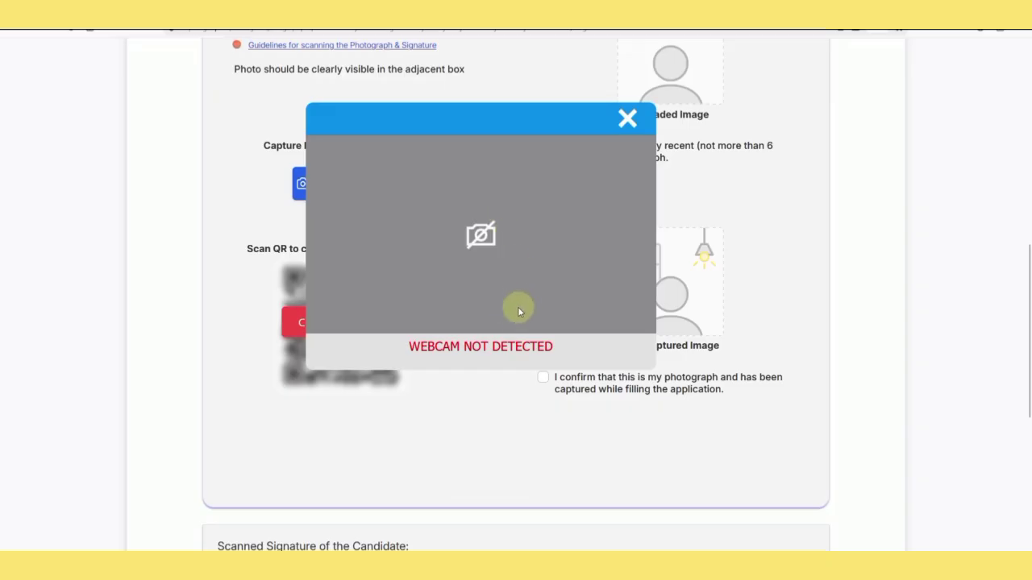
pyautogui.click(628, 121)
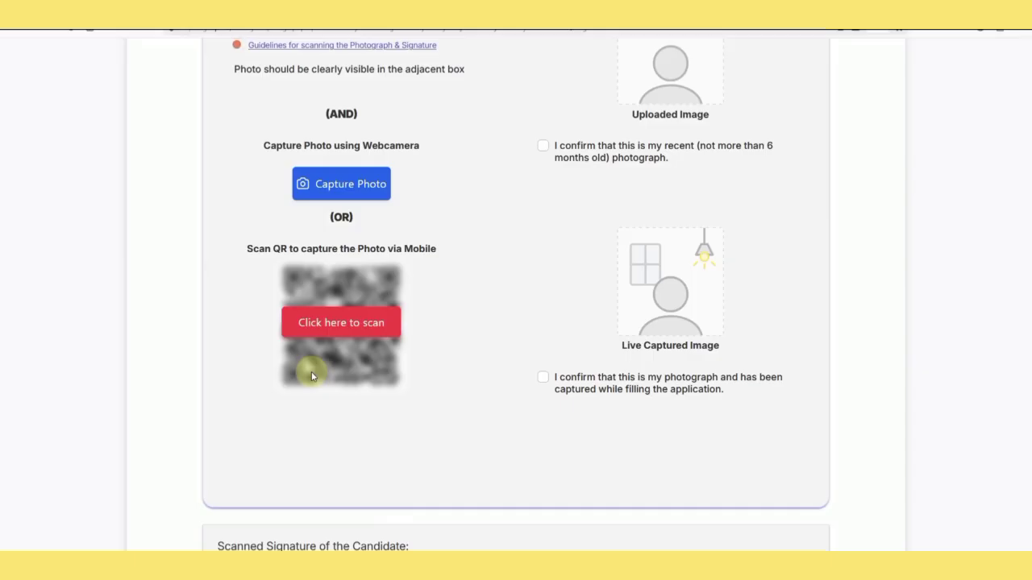
pyautogui.click(337, 324)
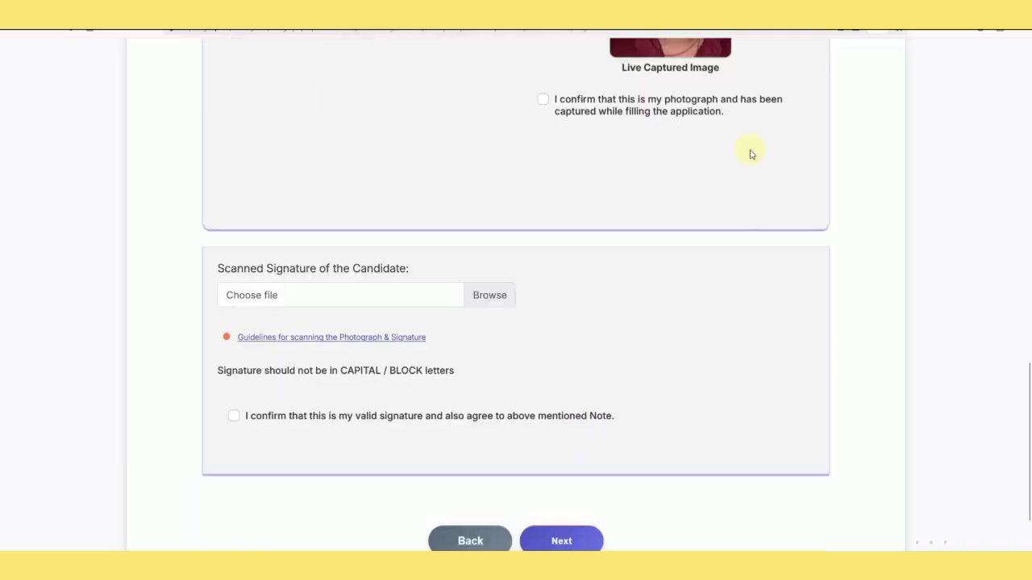
# Scroll down past the uploaded signature rajas2.jpg and its preview.
pyautogui.scroll(-1, 746, 156)
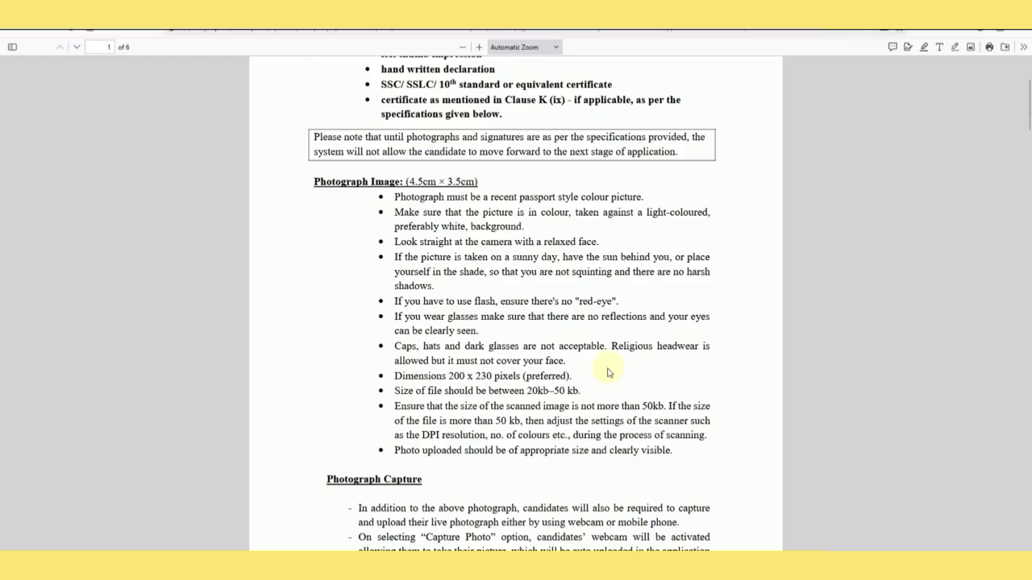
pyautogui.scroll(-3, 589, 365)
pyautogui.scroll(-8, 569, 361)
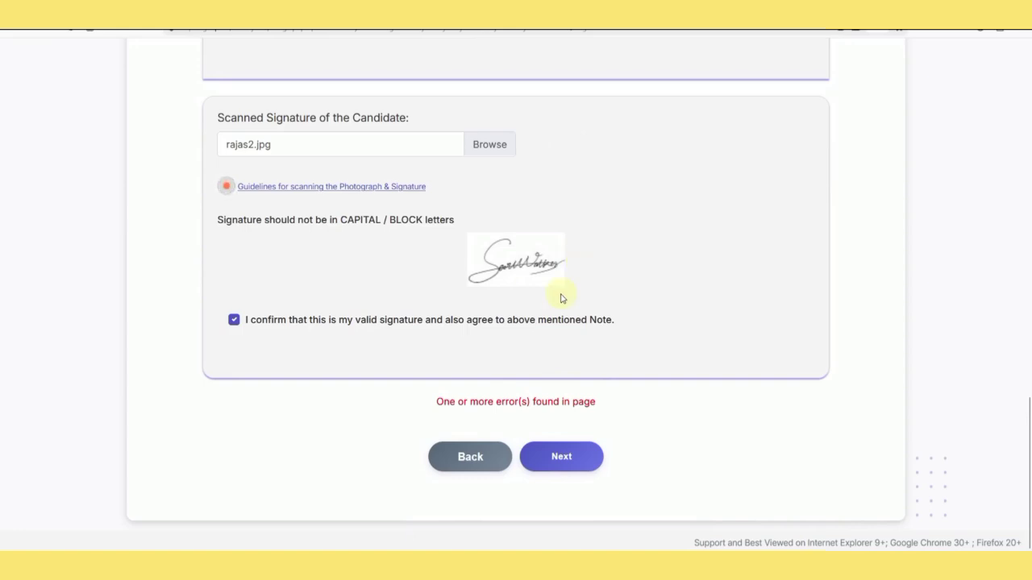
# Continue to the Details step and set the category to SC.
pyautogui.click(564, 458)
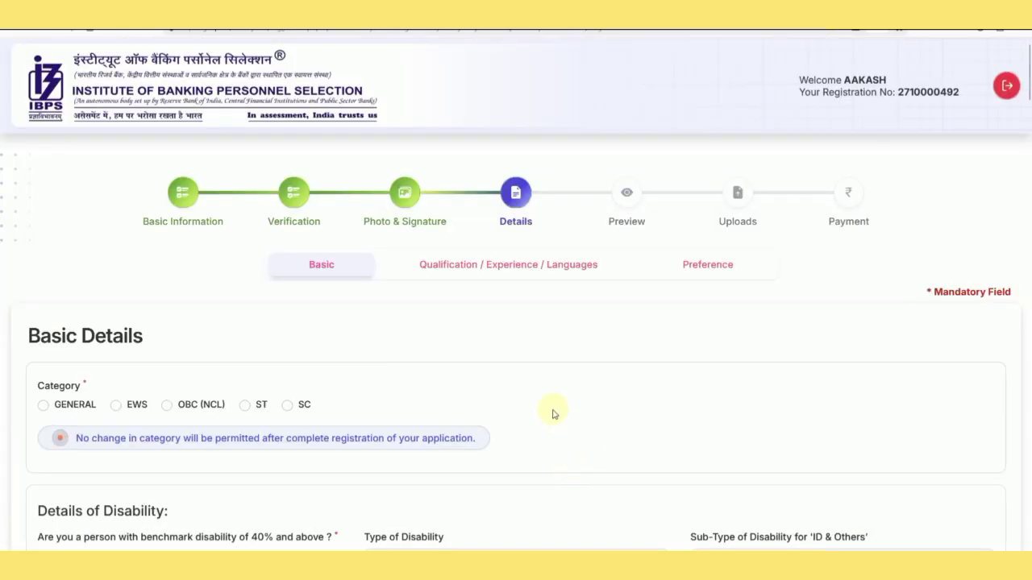
pyautogui.scroll(-2, 553, 412)
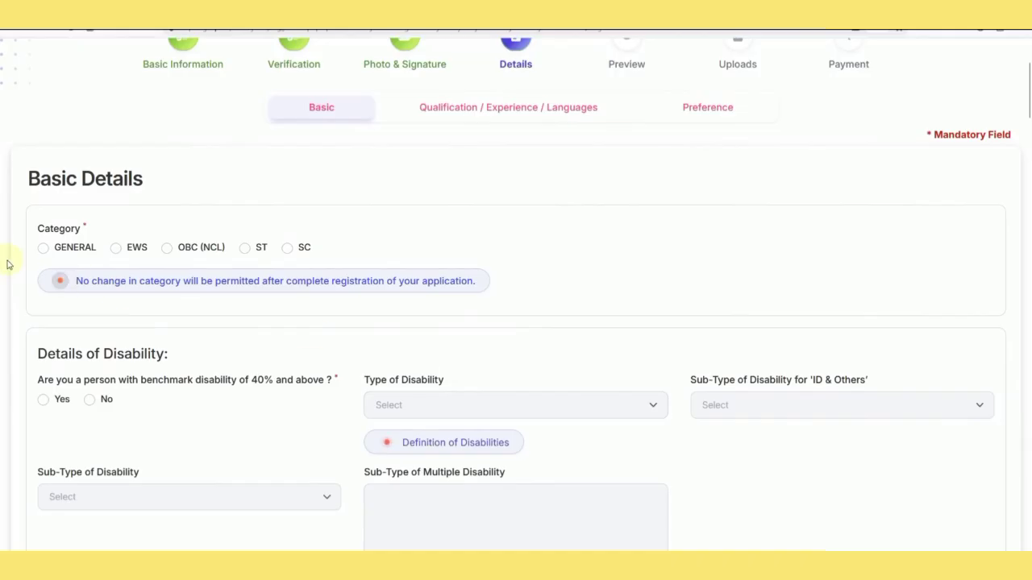
pyautogui.click(288, 248)
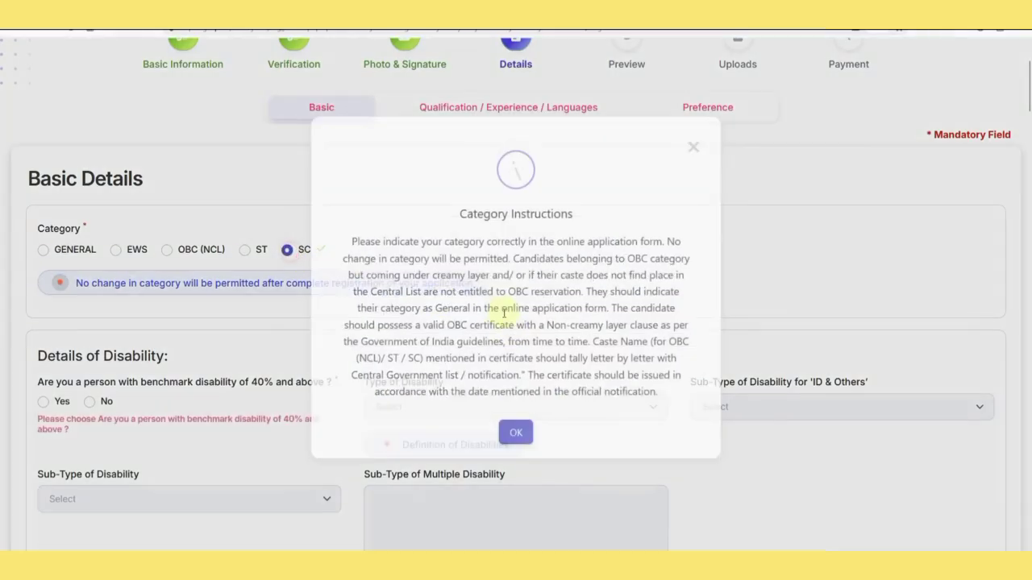
pyautogui.click(518, 448)
pyautogui.scroll(-2, 391, 362)
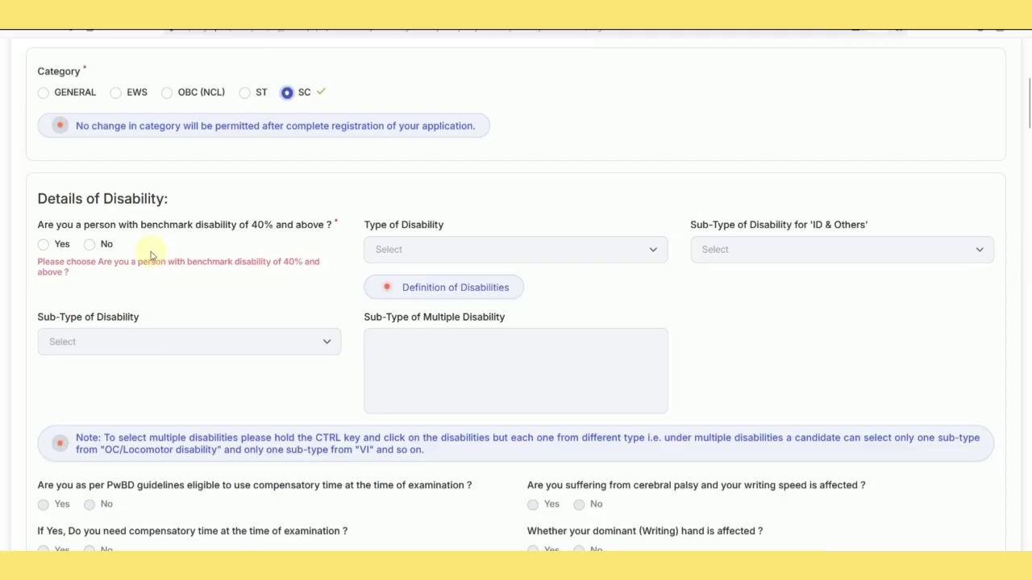
# Answer Yes to benchmark disability with VI as the type, leaving the sub-type unselected.
pyautogui.click(44, 247)
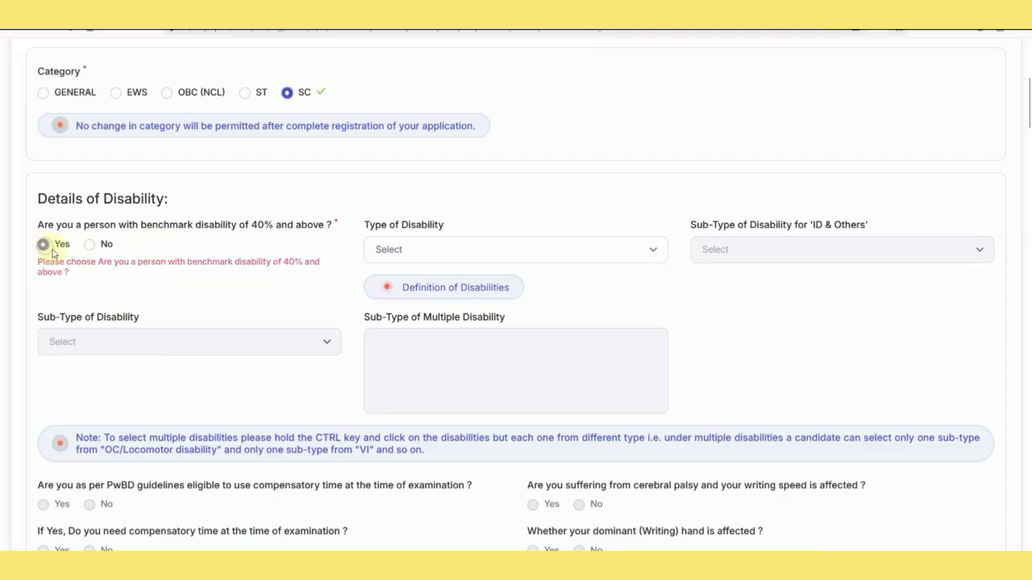
pyautogui.click(427, 253)
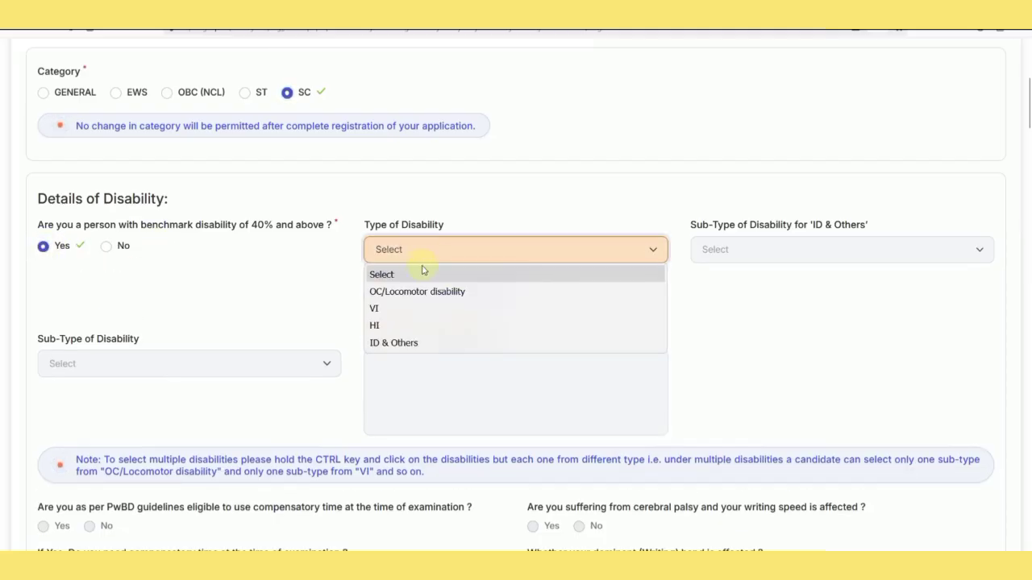
pyautogui.click(428, 309)
pyautogui.click(515, 402)
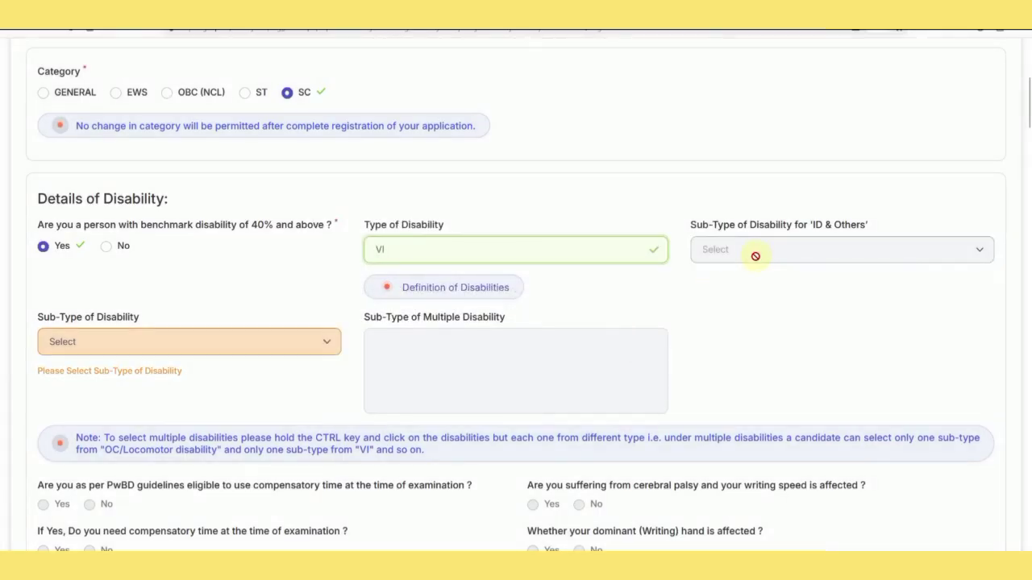
pyautogui.click(229, 342)
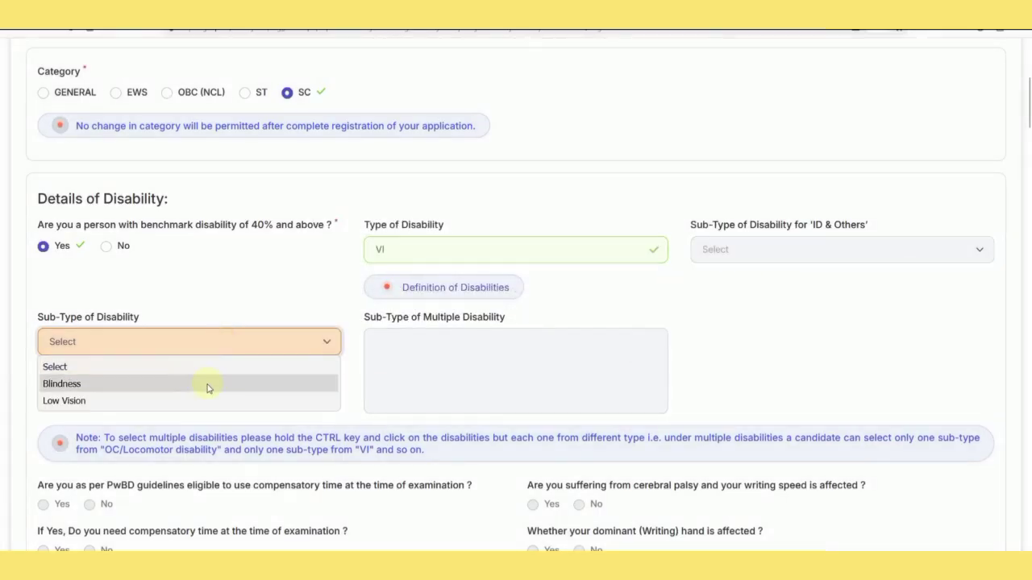
pyautogui.click(833, 341)
pyautogui.scroll(-1, 301, 423)
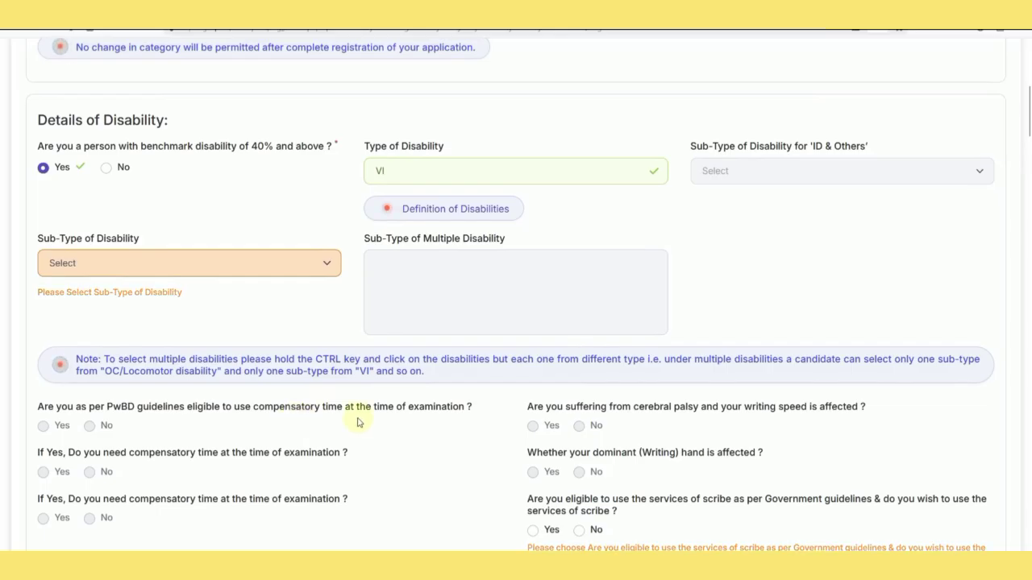
pyautogui.scroll(-1, 536, 421)
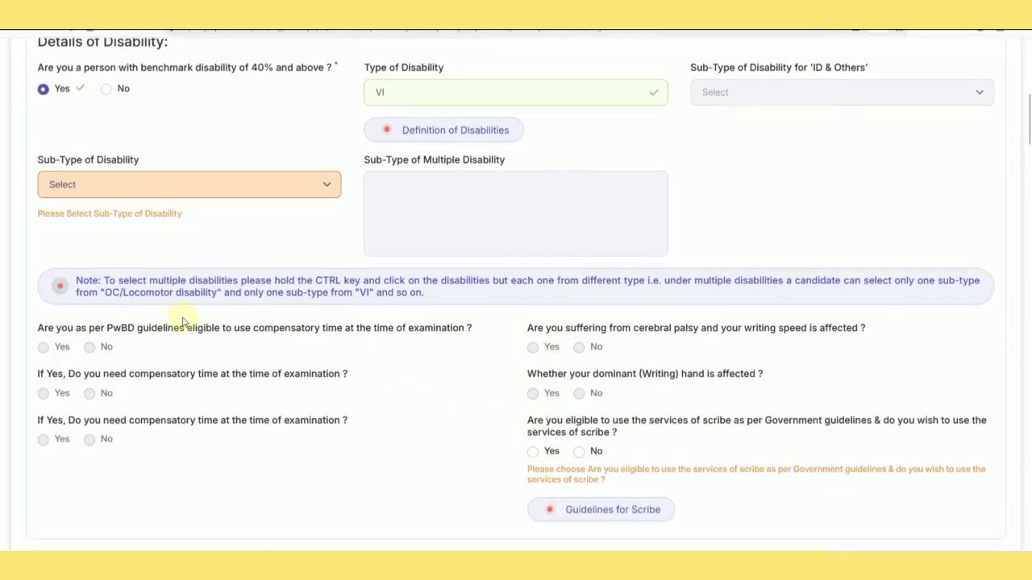
pyautogui.scroll(1, 183, 323)
# Change benchmark disability to No and answer No to the RPwD writing-difficulty question.
pyautogui.click(106, 170)
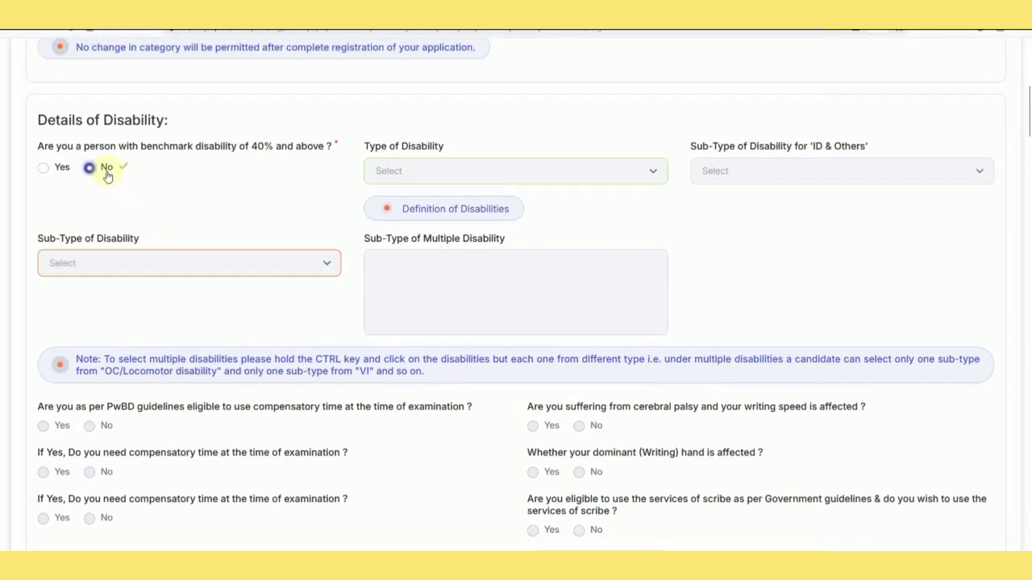
pyautogui.scroll(-4, 290, 214)
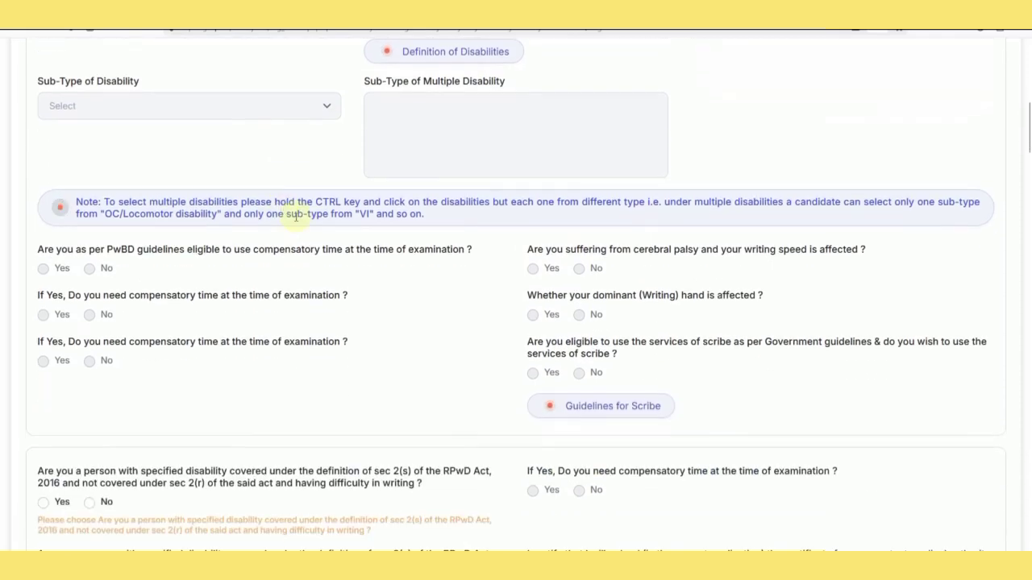
pyautogui.scroll(-1, 480, 260)
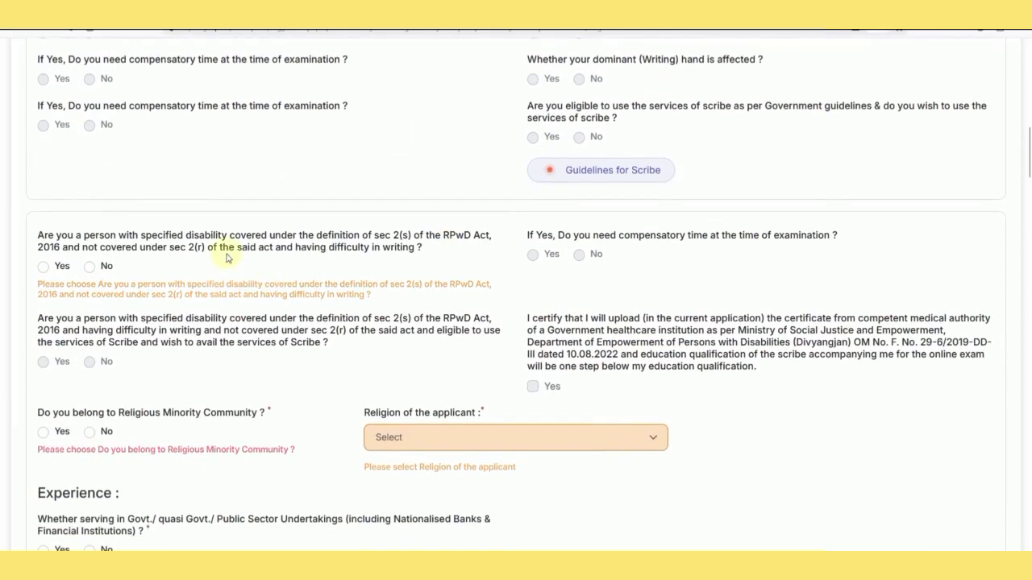
pyautogui.click(90, 269)
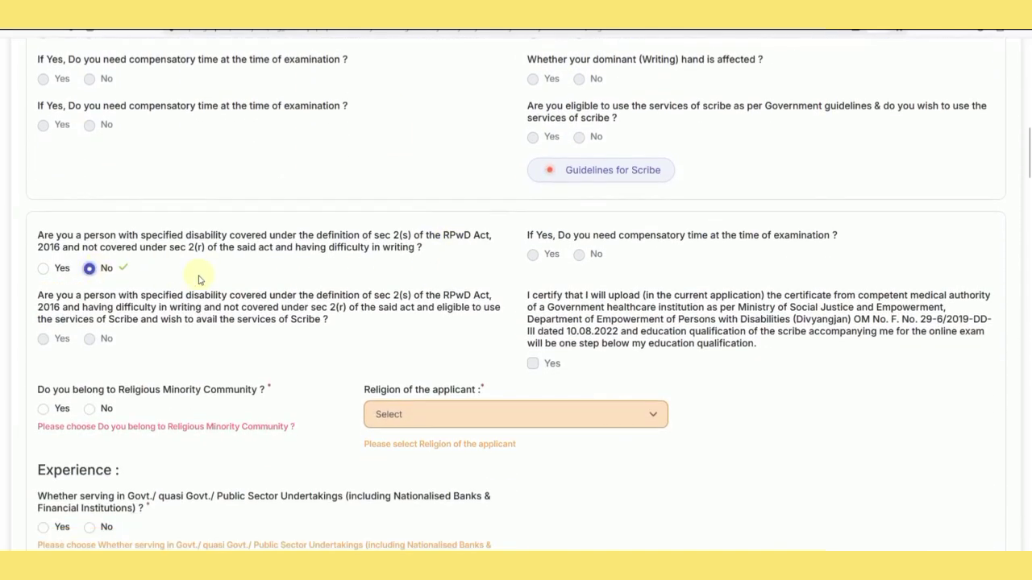
# Set religious minority to No, government service to No, and religion to Hinduism.
pyautogui.scroll(-3, 204, 279)
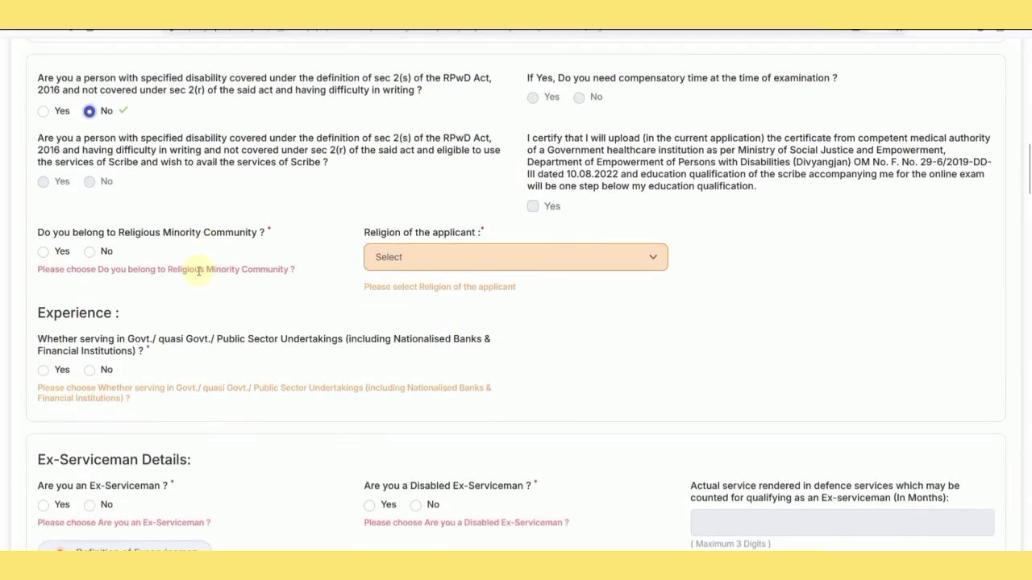
pyautogui.click(44, 254)
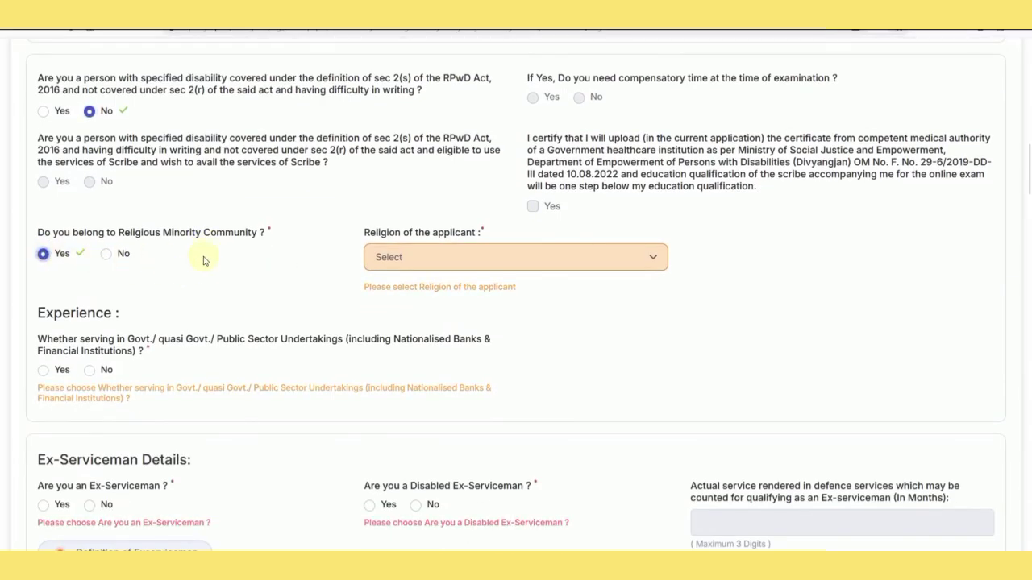
pyautogui.click(394, 262)
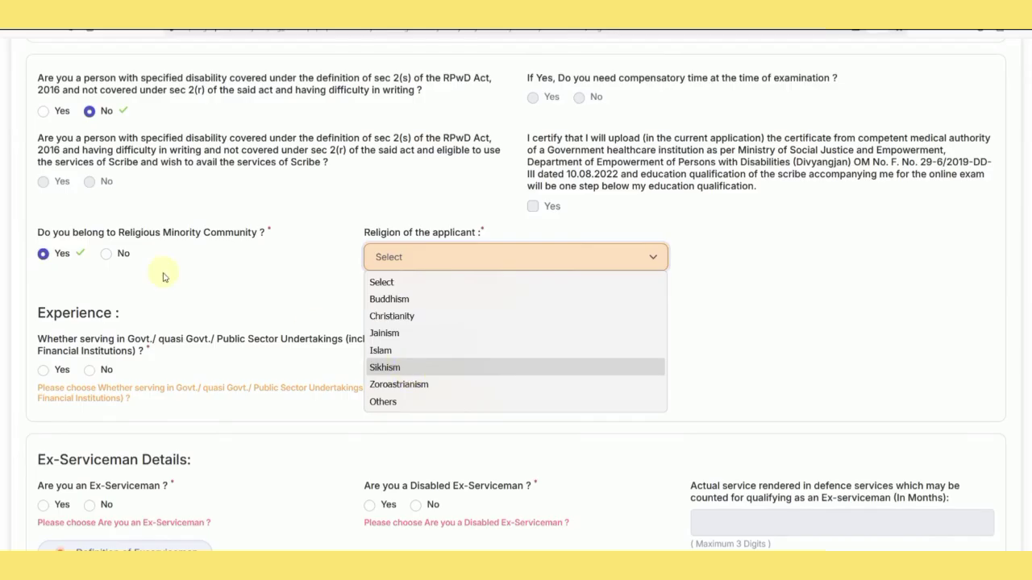
pyautogui.click(106, 256)
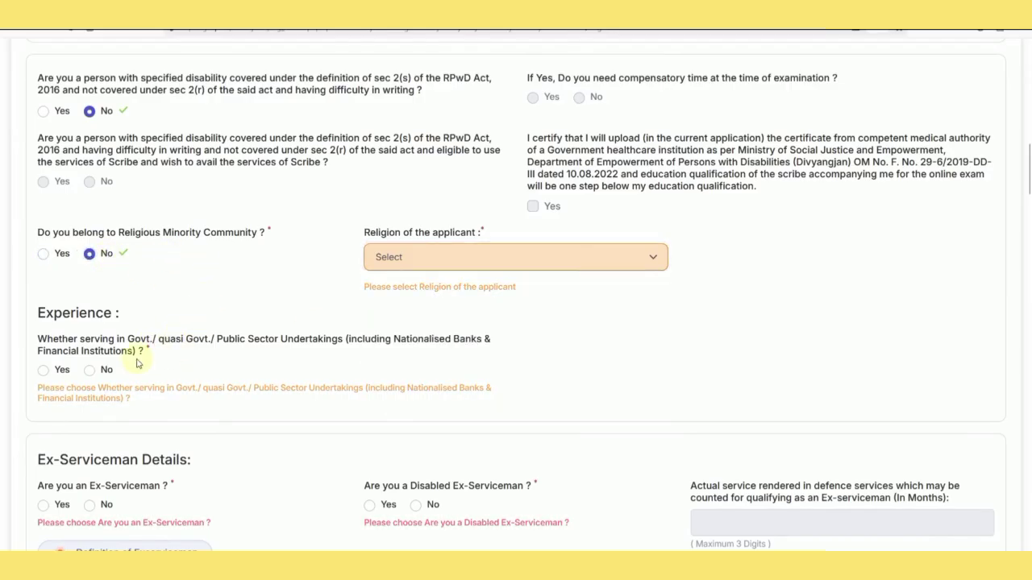
pyautogui.click(89, 373)
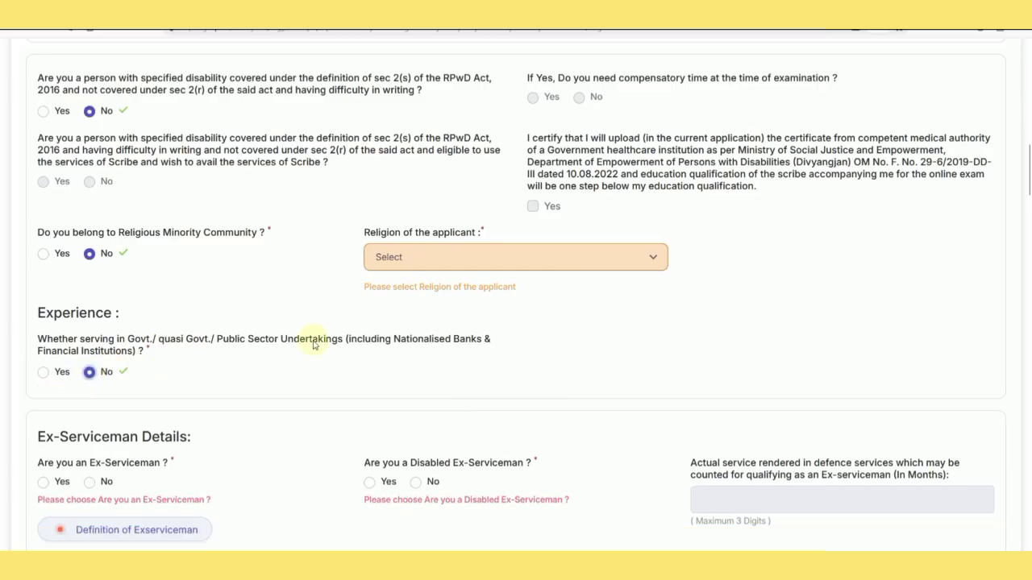
pyautogui.click(411, 272)
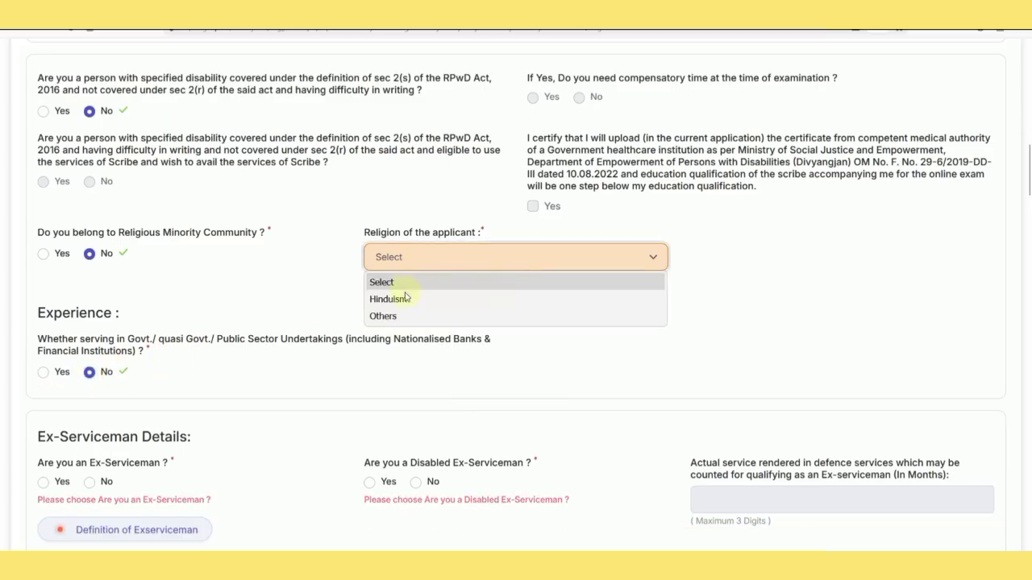
pyautogui.click(406, 298)
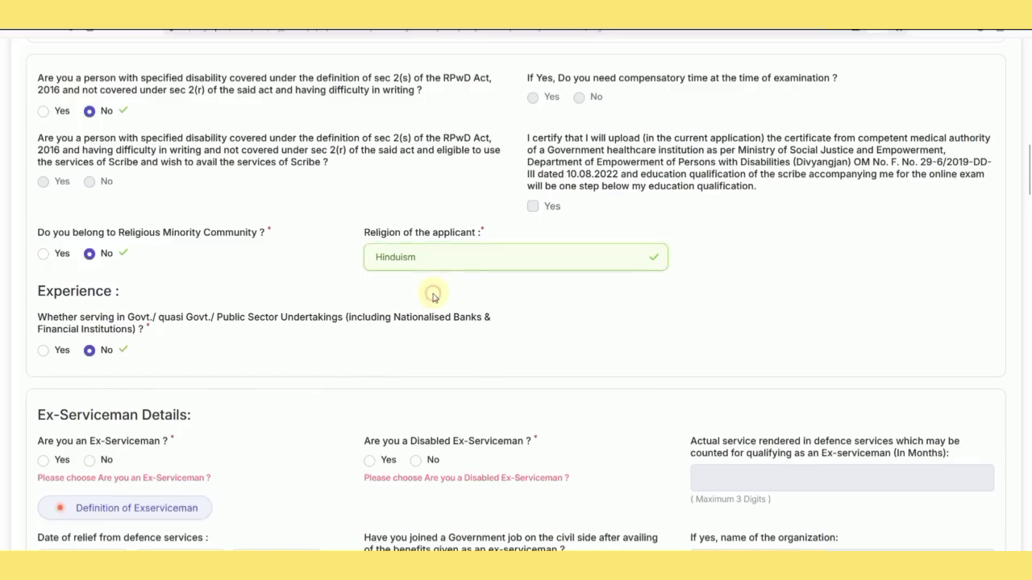
pyautogui.scroll(-1, 163, 375)
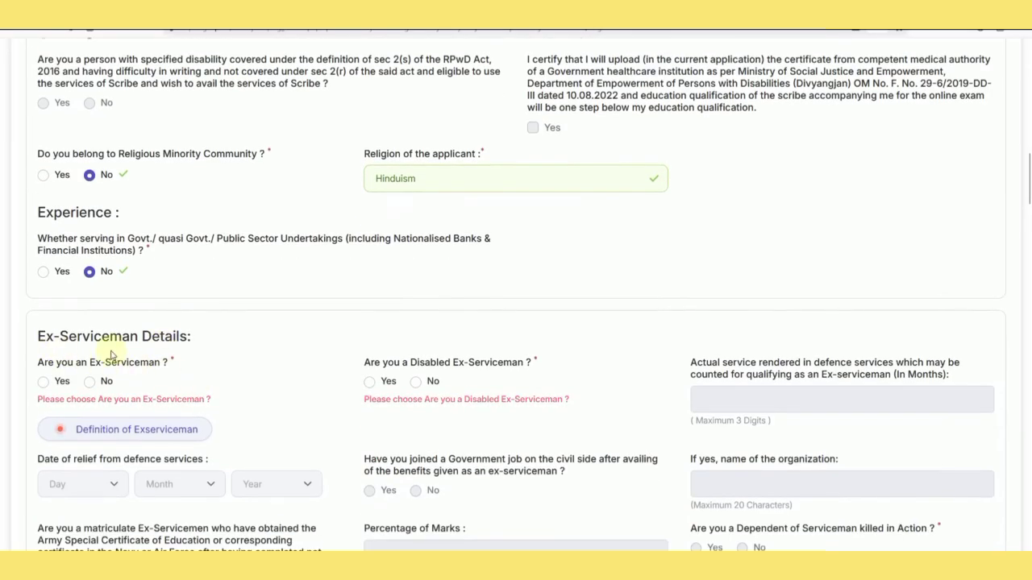
# Answer No to ex-serviceman, disabled ex-serviceman, serviceman dependent, and widow/divorced relaxation questions.
pyautogui.scroll(-1, 108, 350)
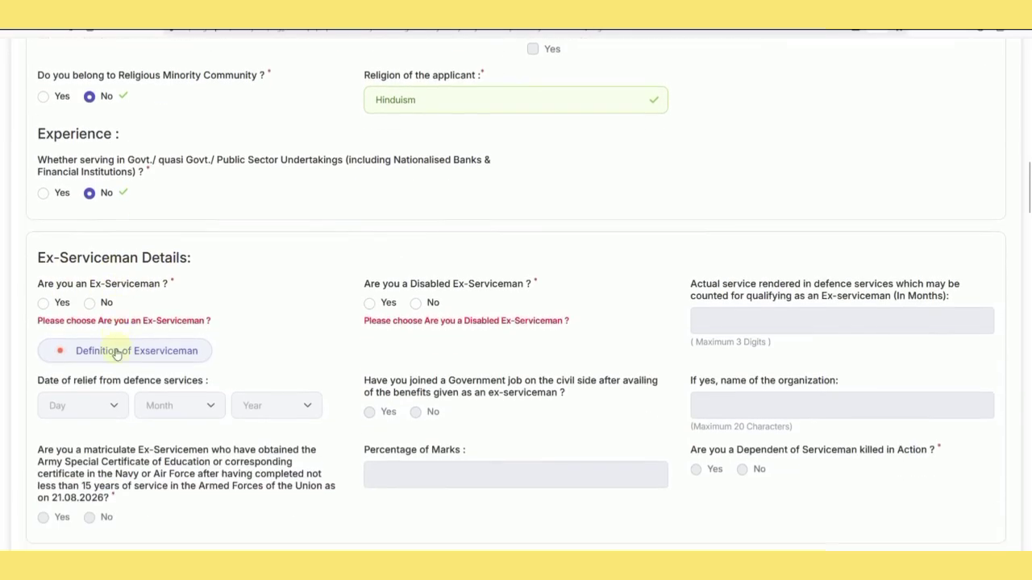
pyautogui.click(42, 307)
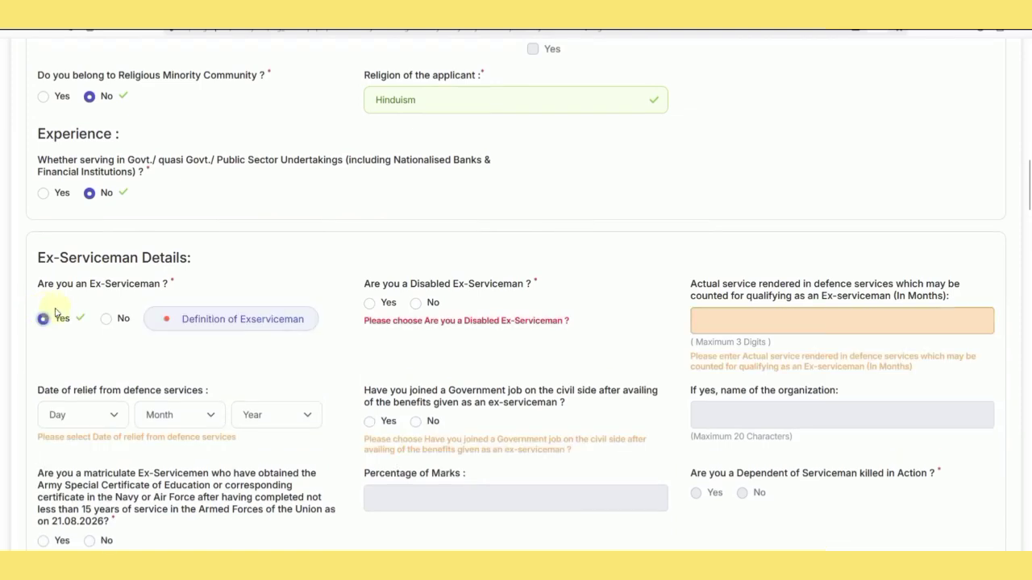
pyautogui.click(415, 305)
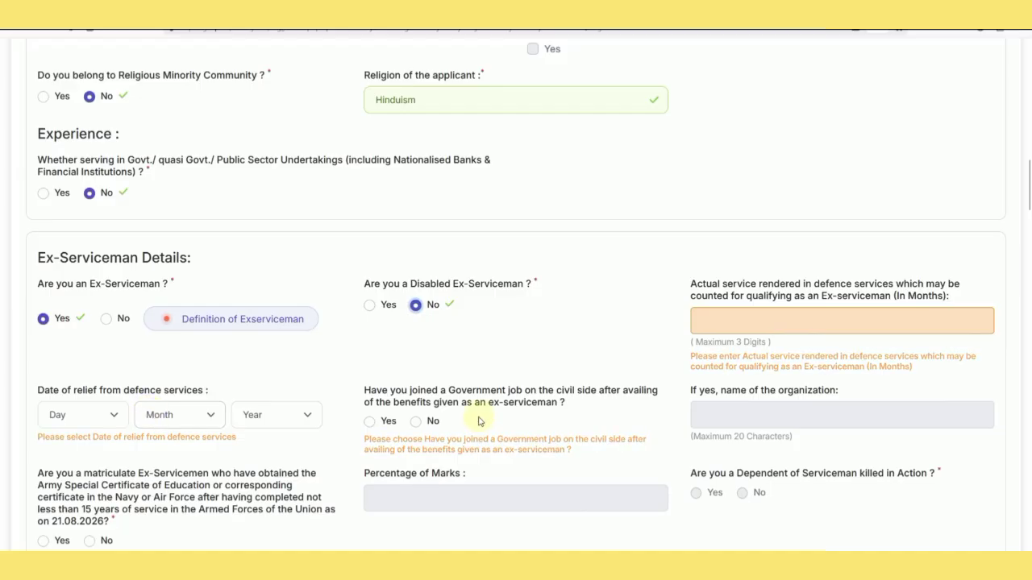
pyautogui.scroll(-1, 452, 387)
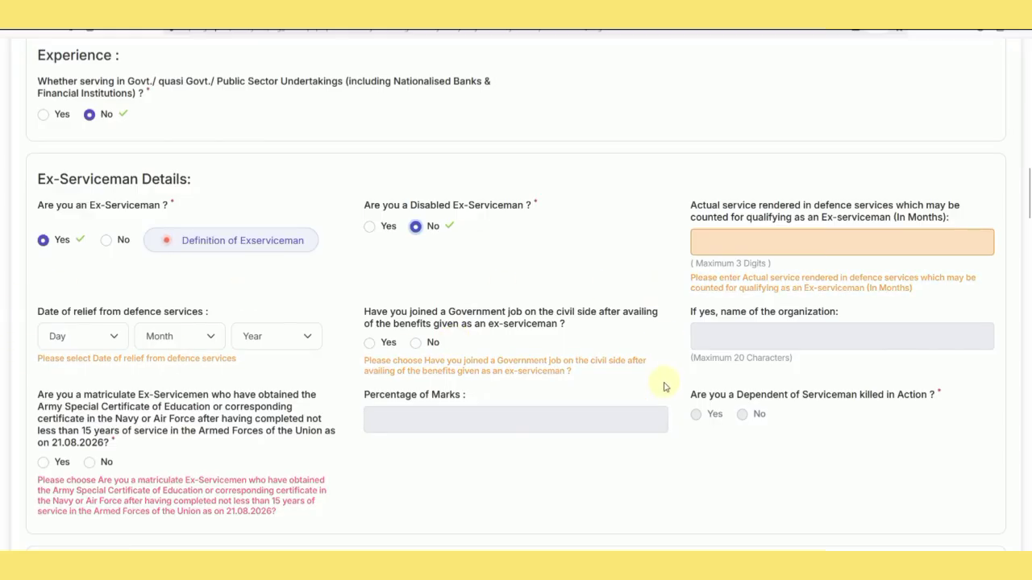
pyautogui.click(106, 241)
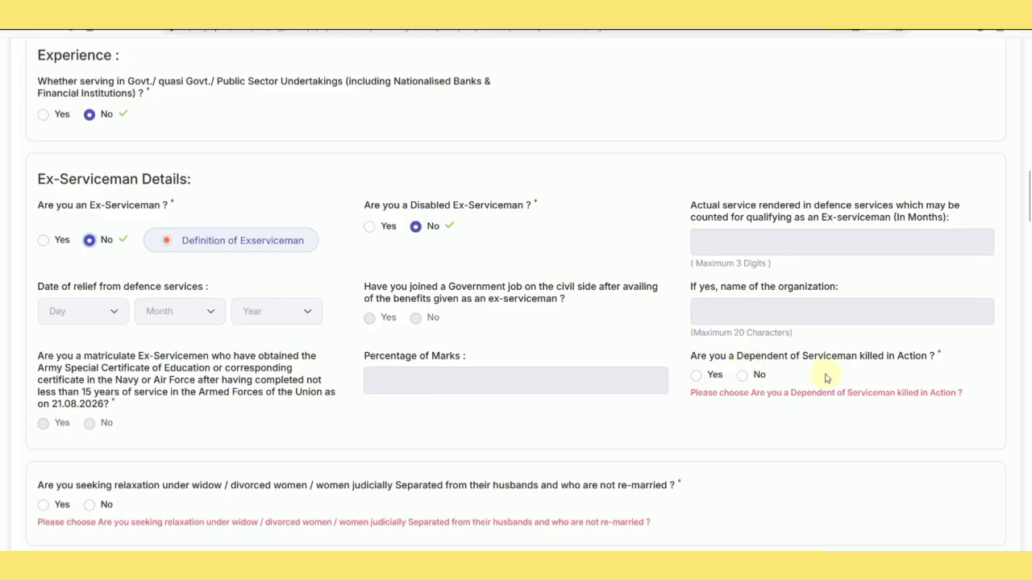
pyautogui.click(742, 378)
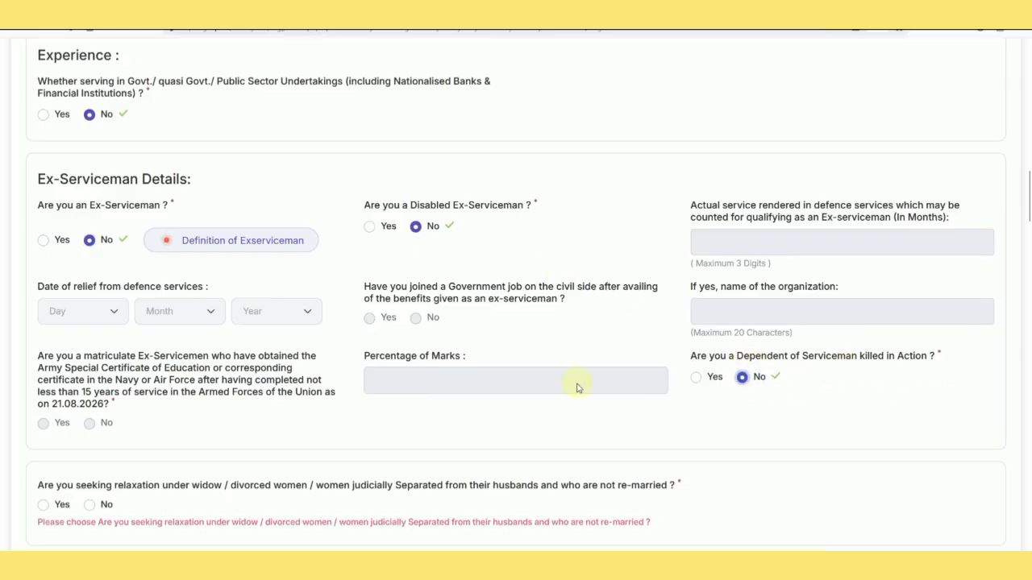
pyautogui.scroll(-3, 556, 386)
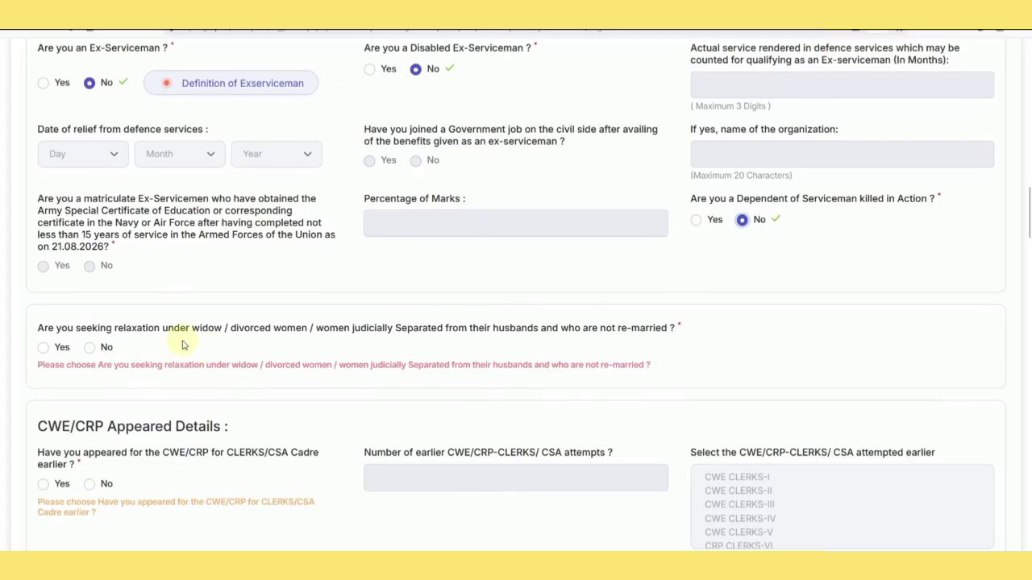
pyautogui.click(88, 349)
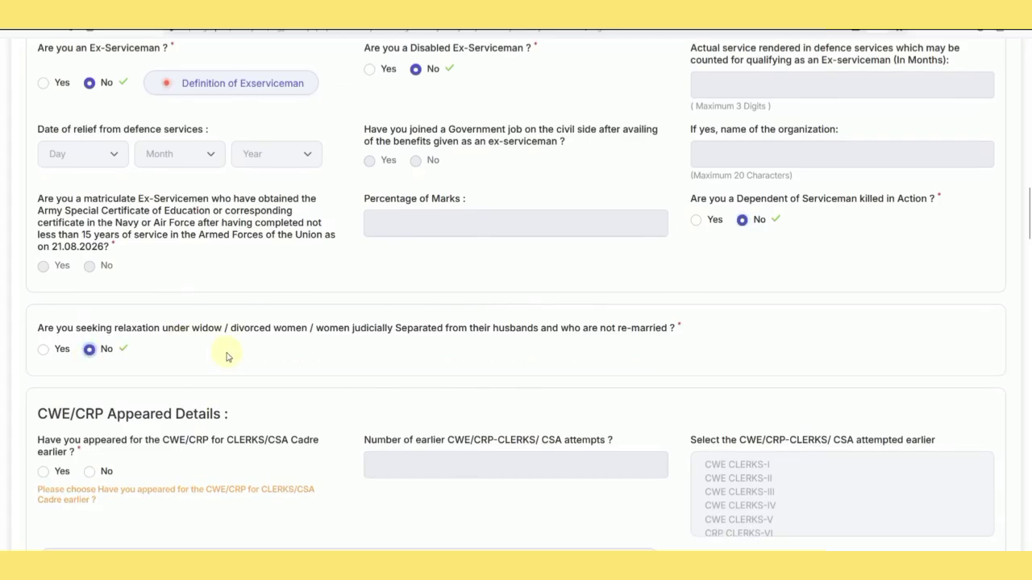
pyautogui.scroll(-2, 227, 357)
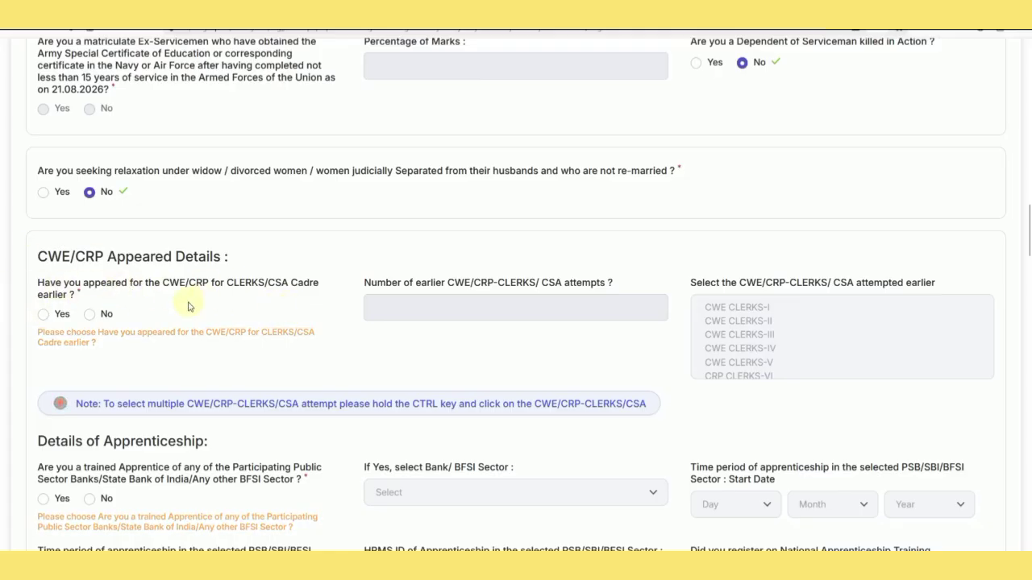
# Answer Yes to earlier CWE/CRP appearance, enter 2 attempts, and select CRP CSA-XIV and CRP CSA-XV.
pyautogui.click(45, 316)
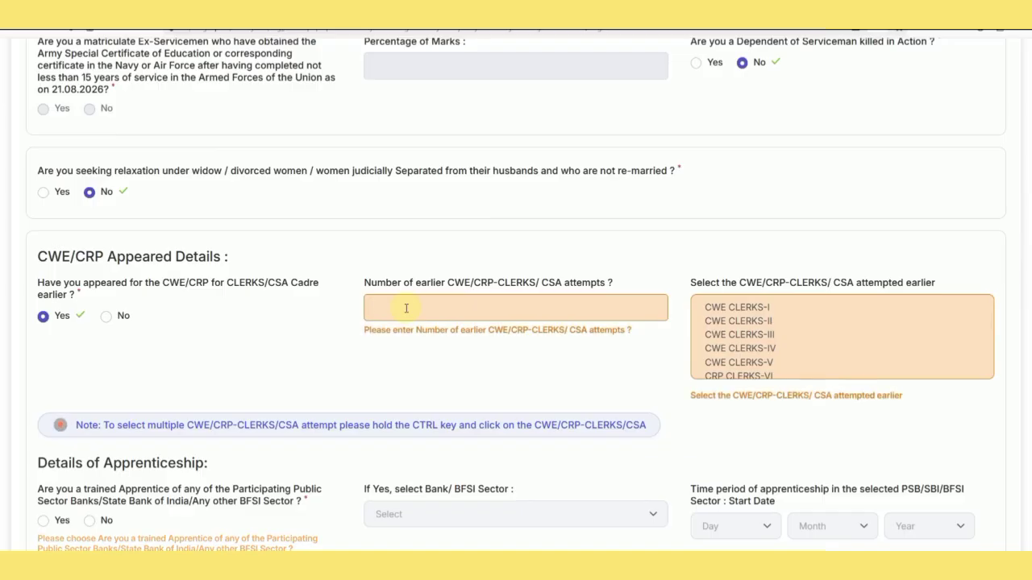
pyautogui.write('2')
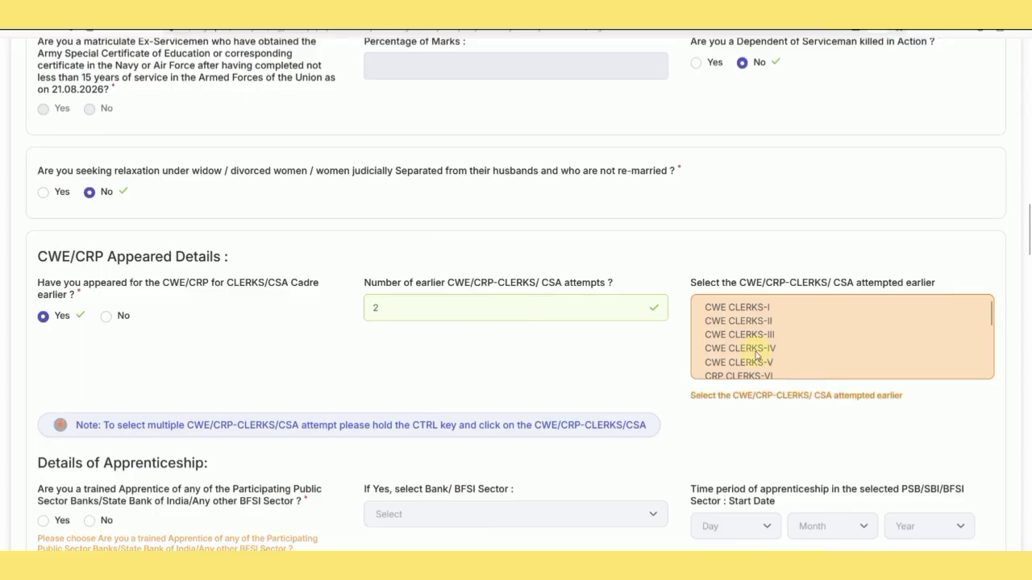
pyautogui.scroll(-5, 756, 355)
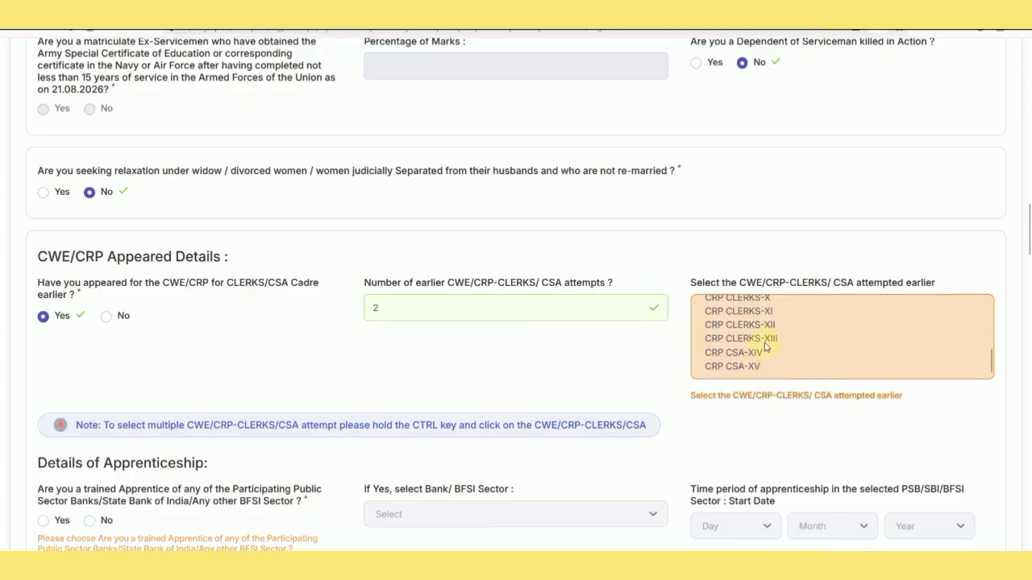
pyautogui.click(762, 352)
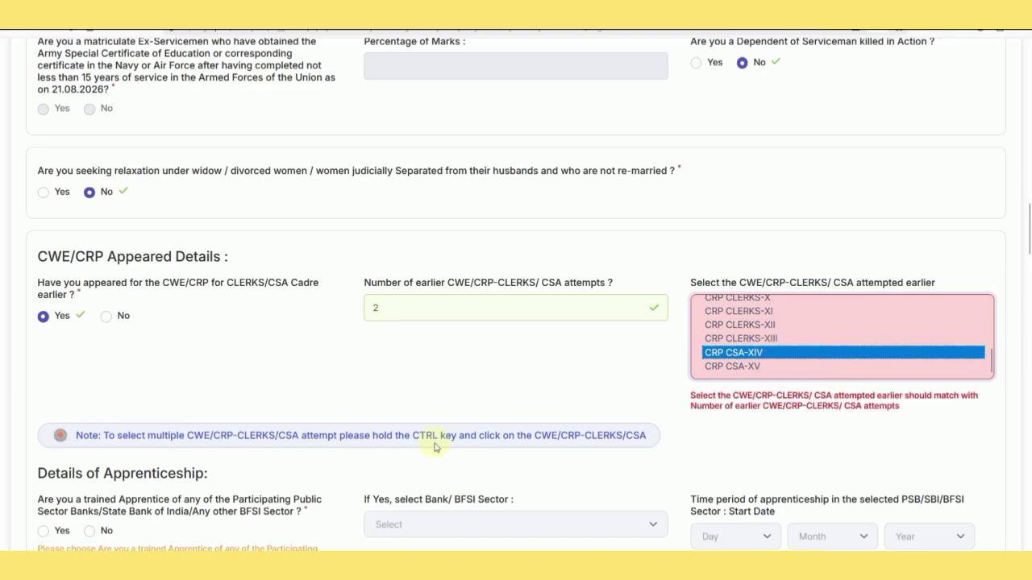
pyautogui.click(734, 369)
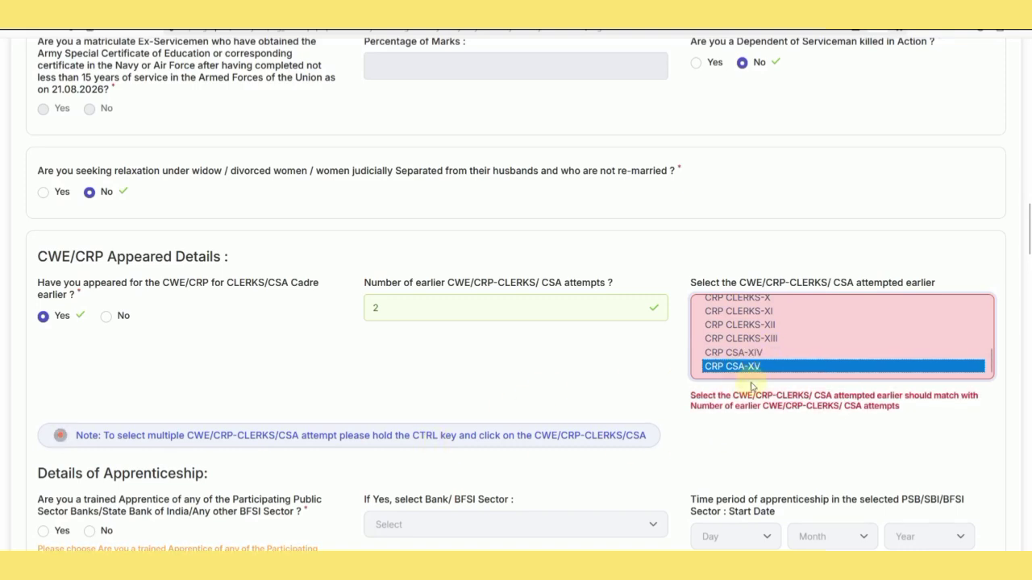
pyautogui.click(744, 354)
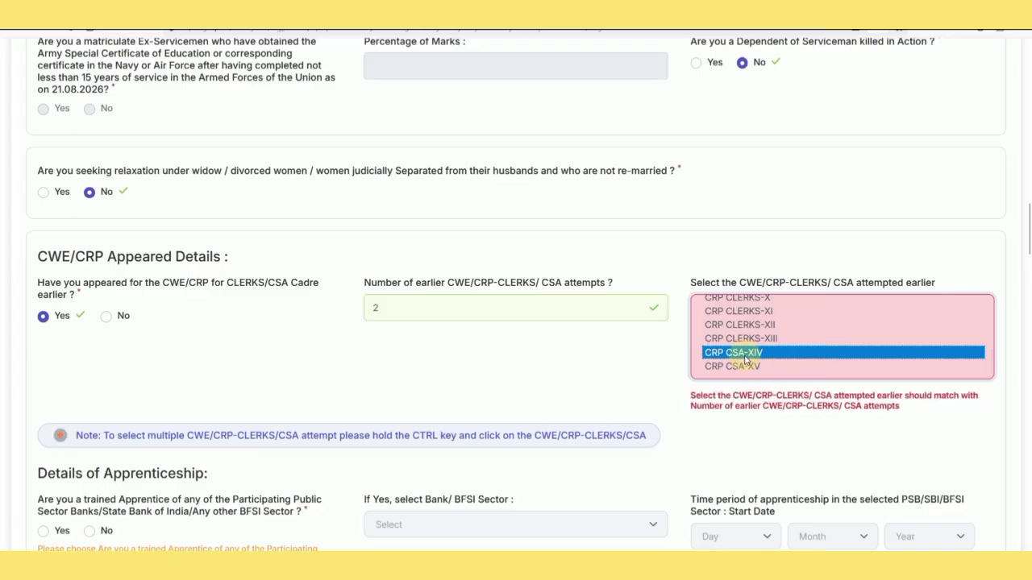
pyautogui.keyDown('ctrl'); pyautogui.click(742, 366); pyautogui.keyUp('ctrl')
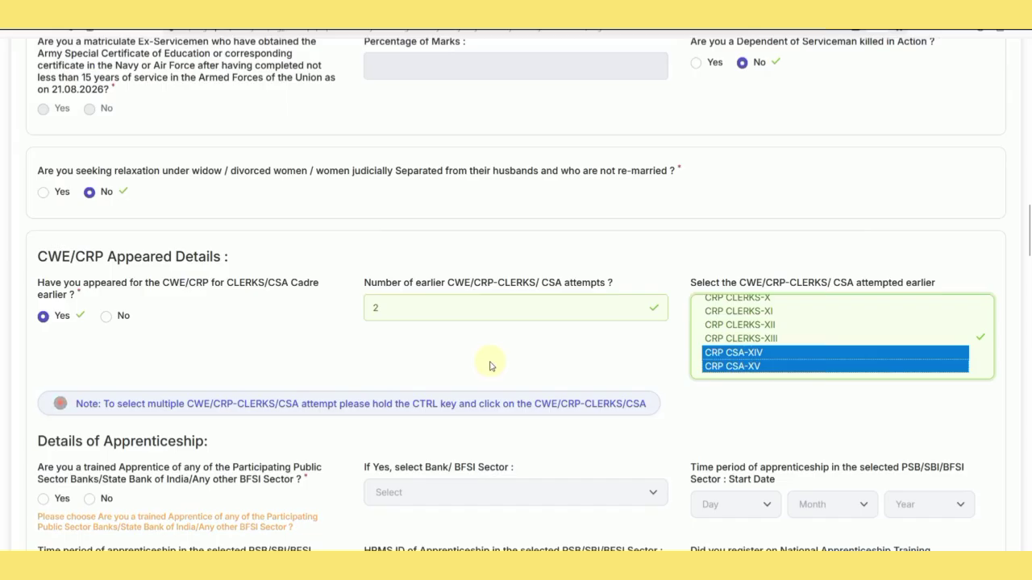
pyautogui.scroll(-2, 226, 369)
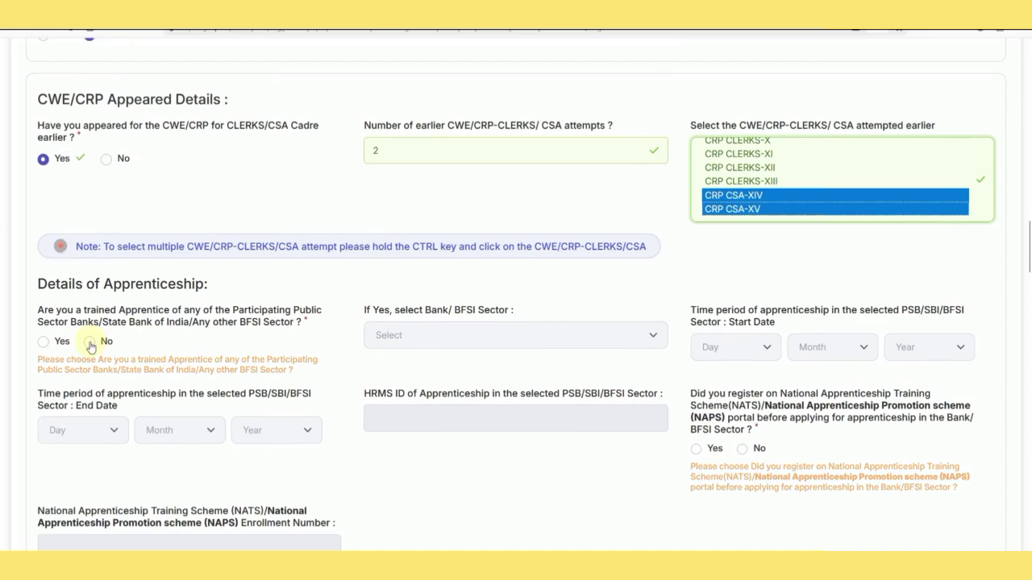
# Answer No to both the trained-apprentice and NAPS portal registration questions.
pyautogui.click(89, 343)
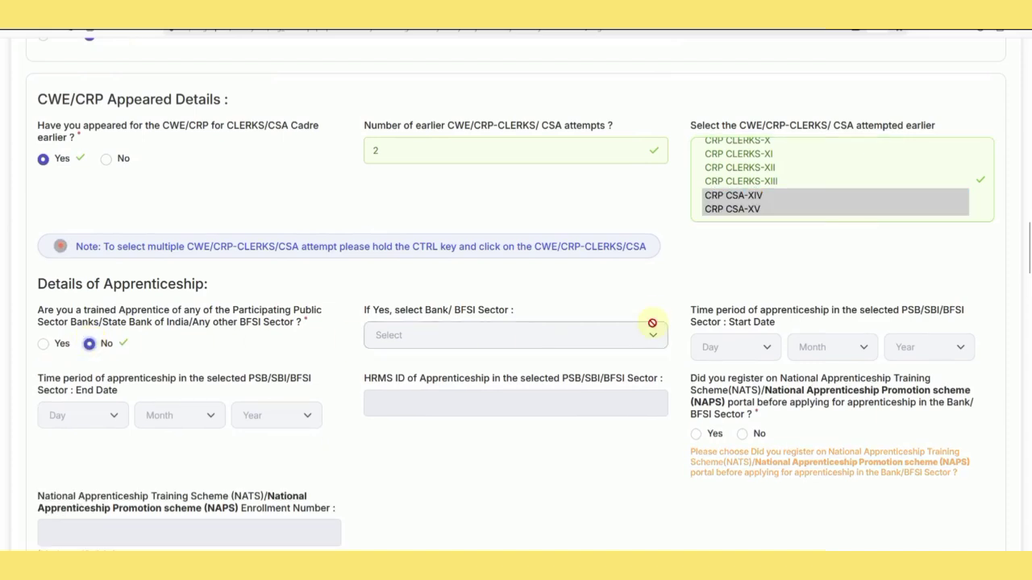
pyautogui.scroll(-1, 810, 396)
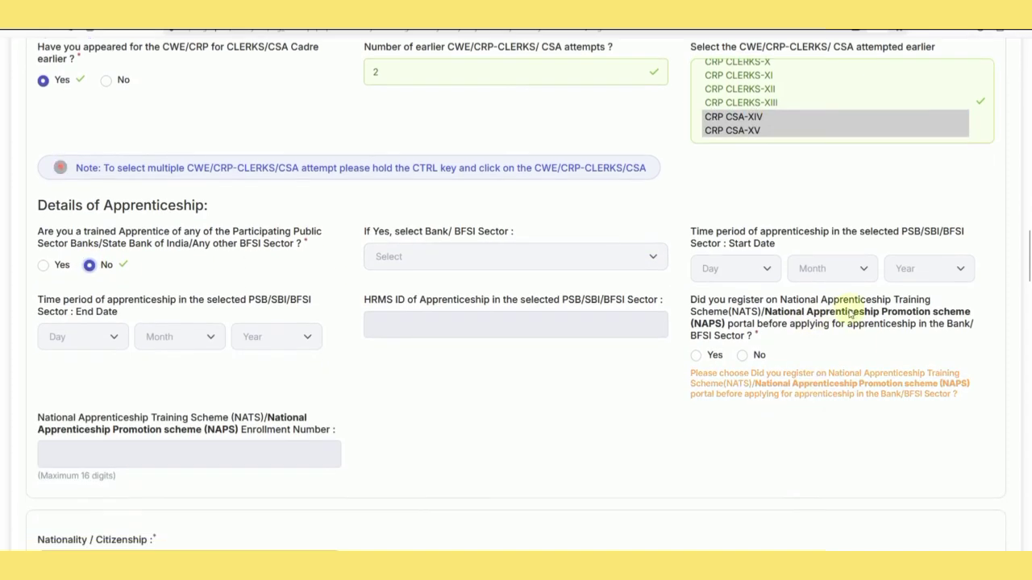
pyautogui.click(695, 356)
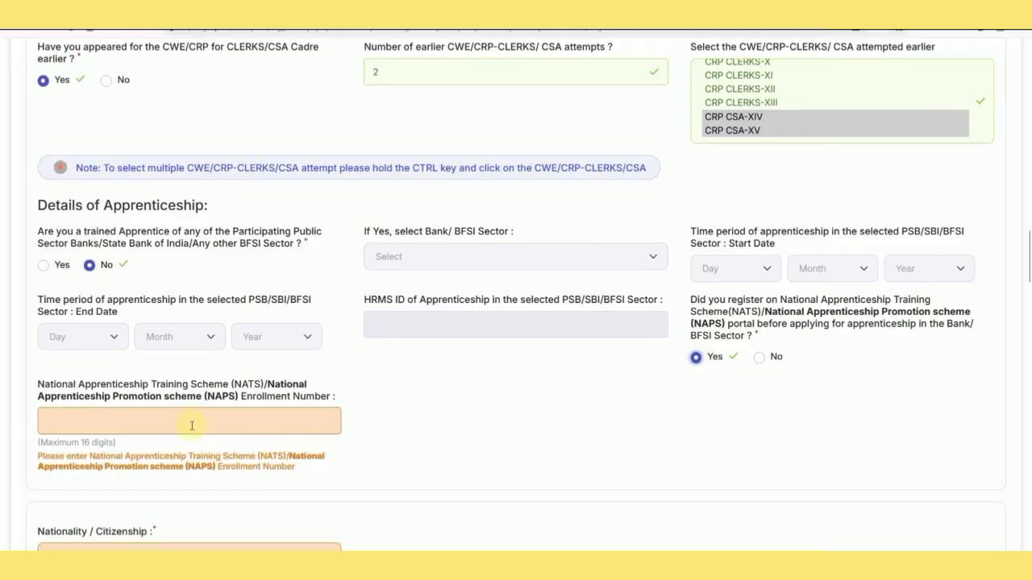
pyautogui.click(759, 357)
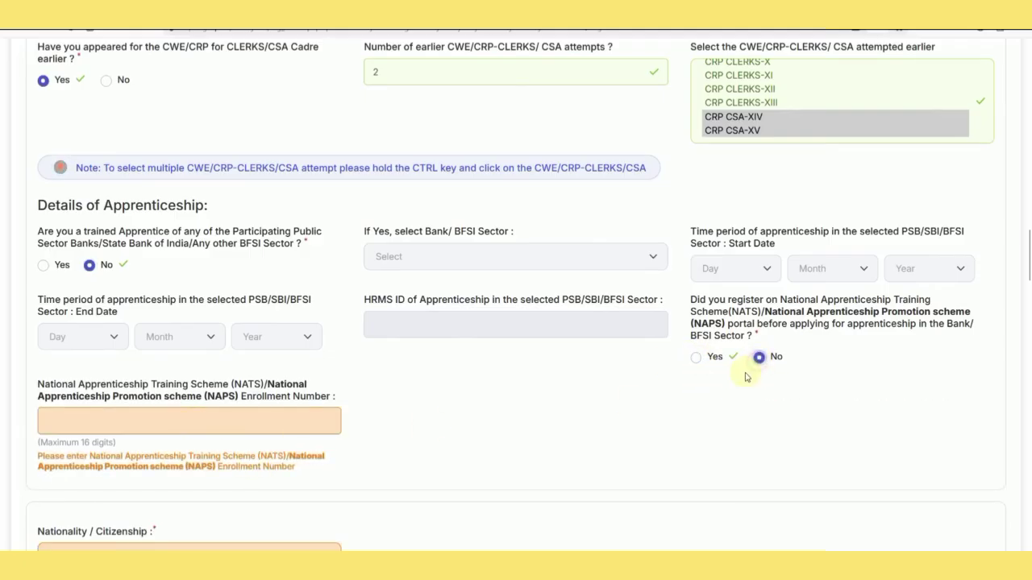
pyautogui.scroll(-3, 431, 376)
# Set nationality to Indian and choose Rajasthan as the vacancy state.
pyautogui.click(149, 300)
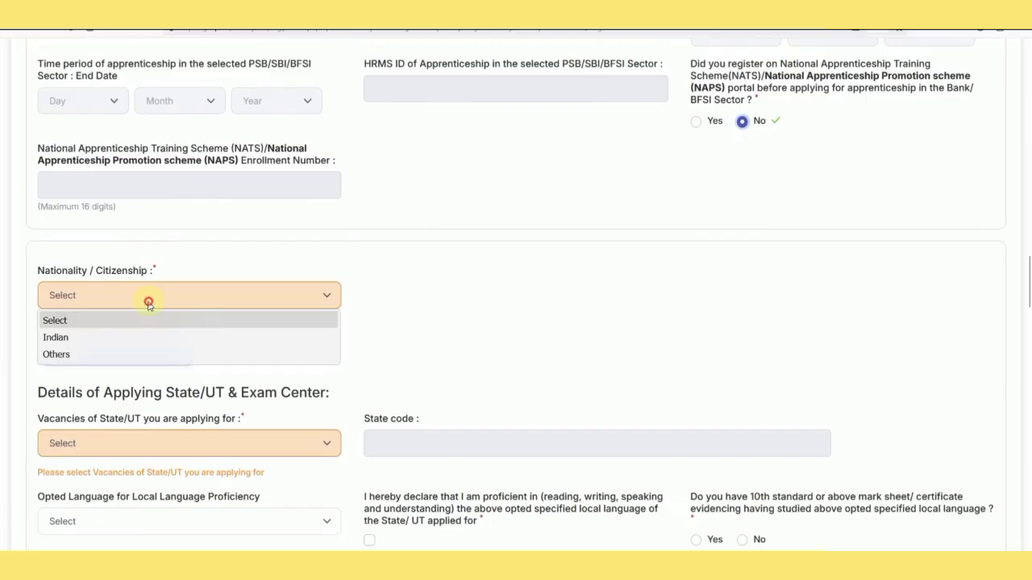
pyautogui.click(116, 337)
pyautogui.scroll(-3, 348, 339)
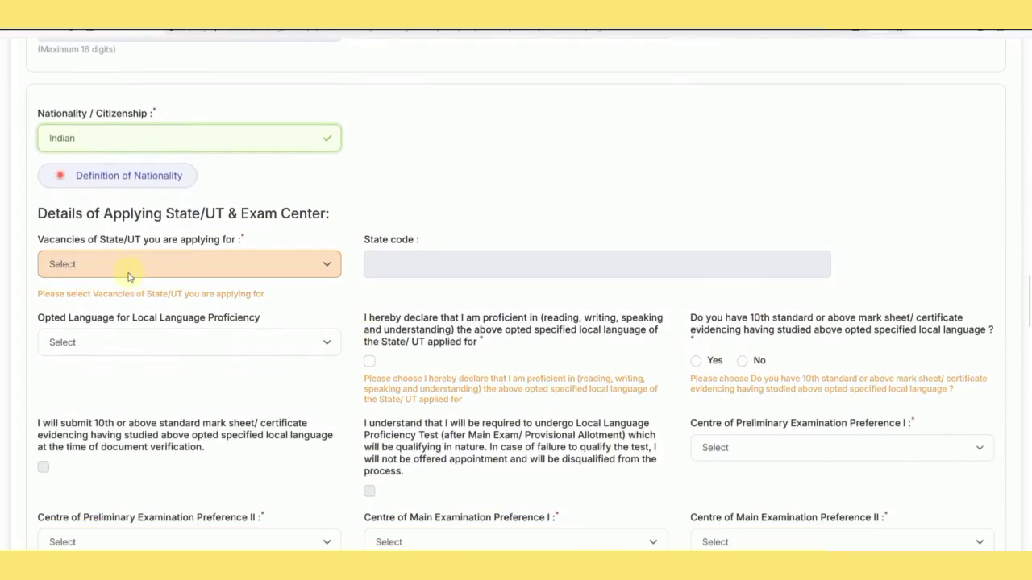
pyautogui.click(132, 269)
pyautogui.scroll(-5, 127, 396)
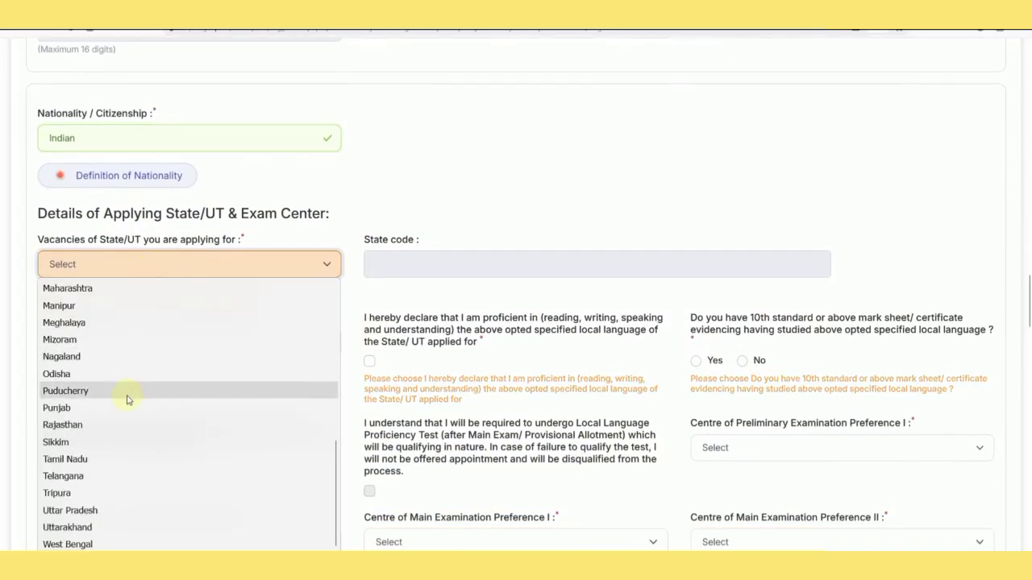
pyautogui.click(121, 266)
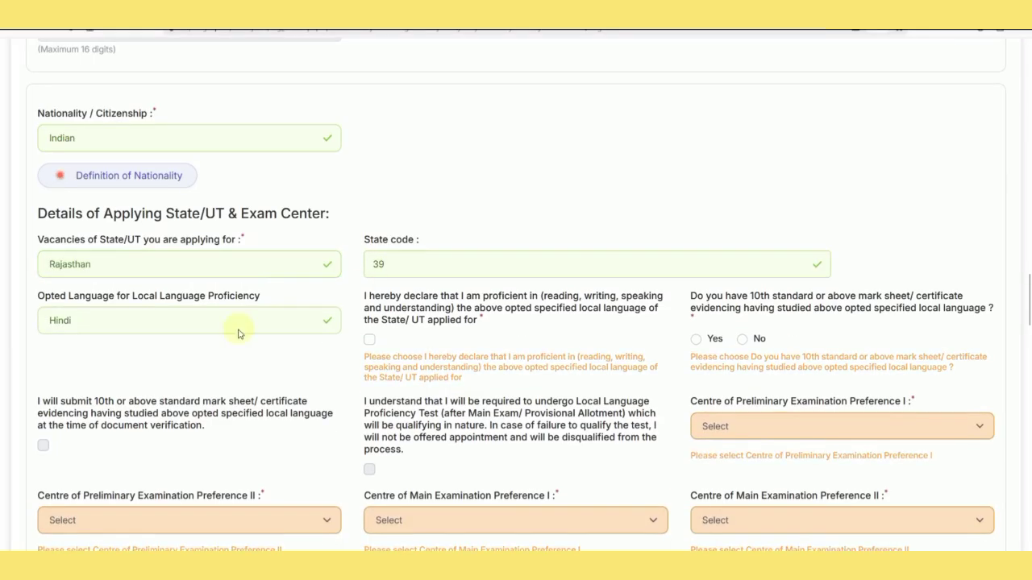
pyautogui.click(179, 323)
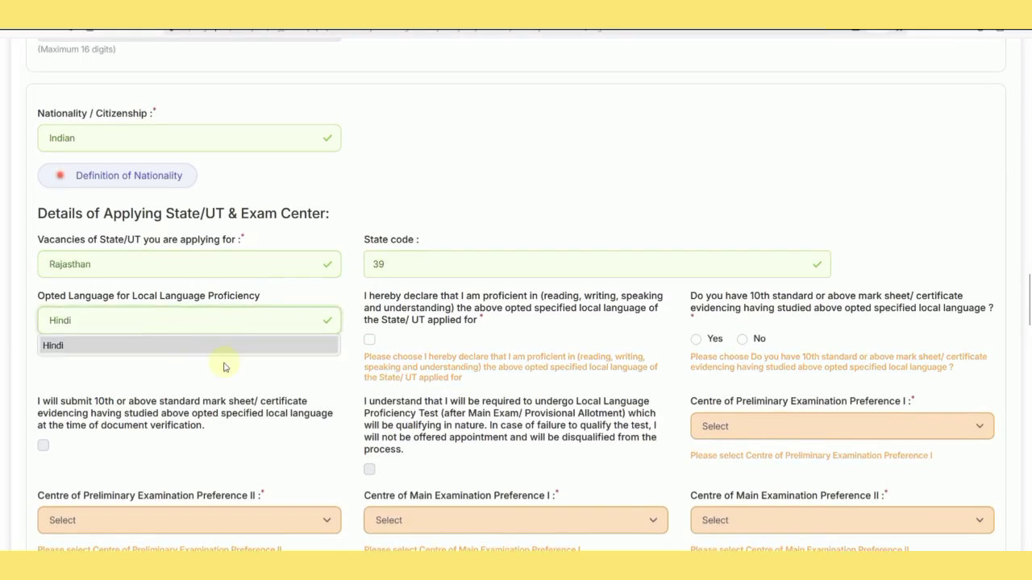
# Keep Hindi as local language, declare proficiency, answer Yes to the 10th certificate, and agree to submit it.
pyautogui.click(151, 371)
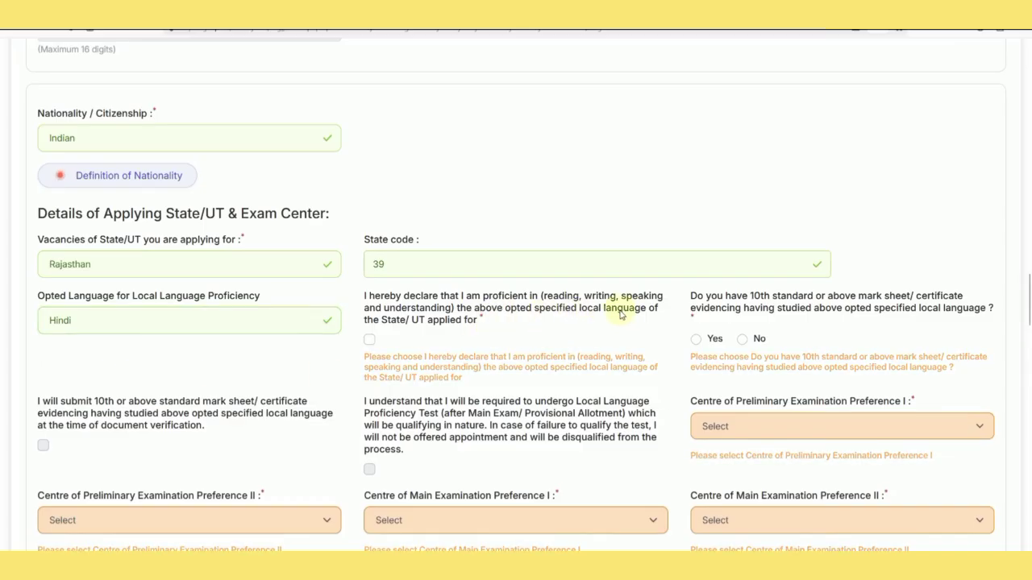
pyautogui.click(371, 342)
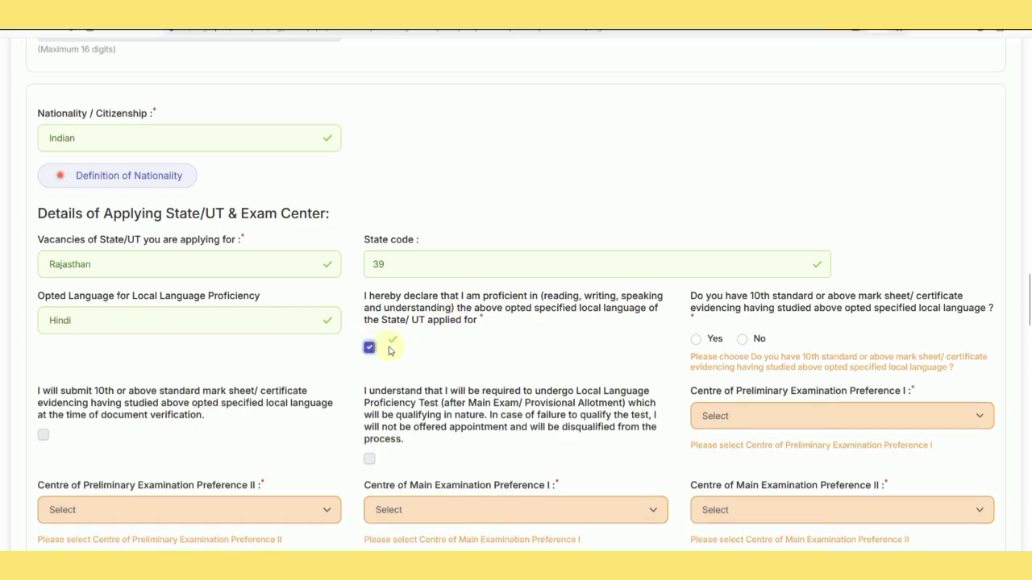
pyautogui.click(698, 341)
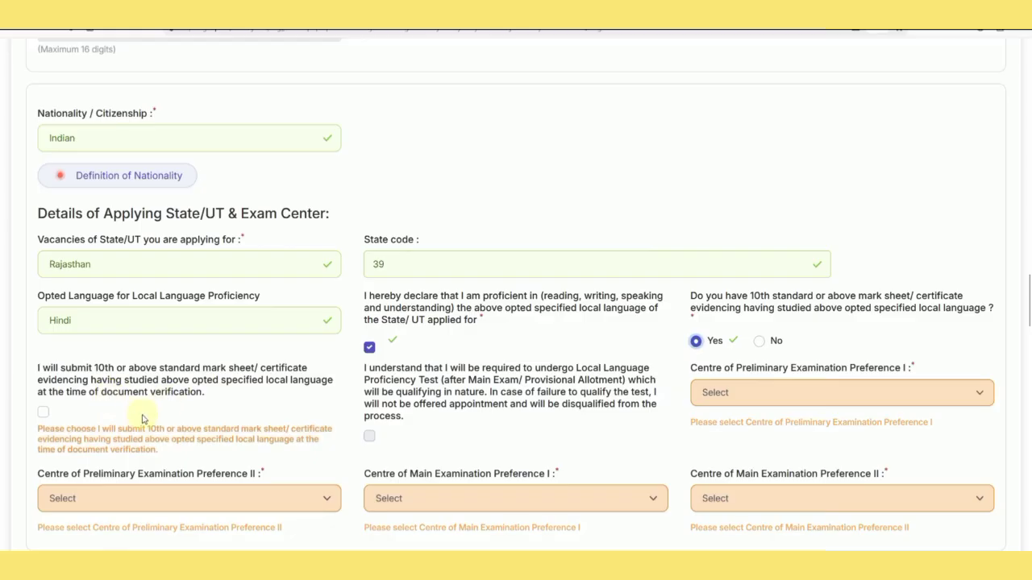
pyautogui.click(44, 414)
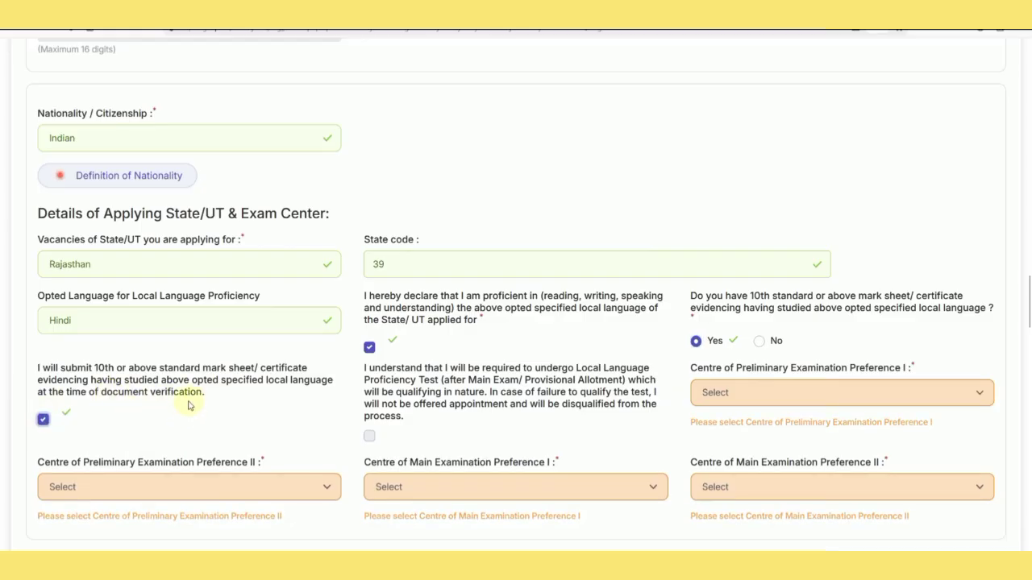
pyautogui.click(762, 343)
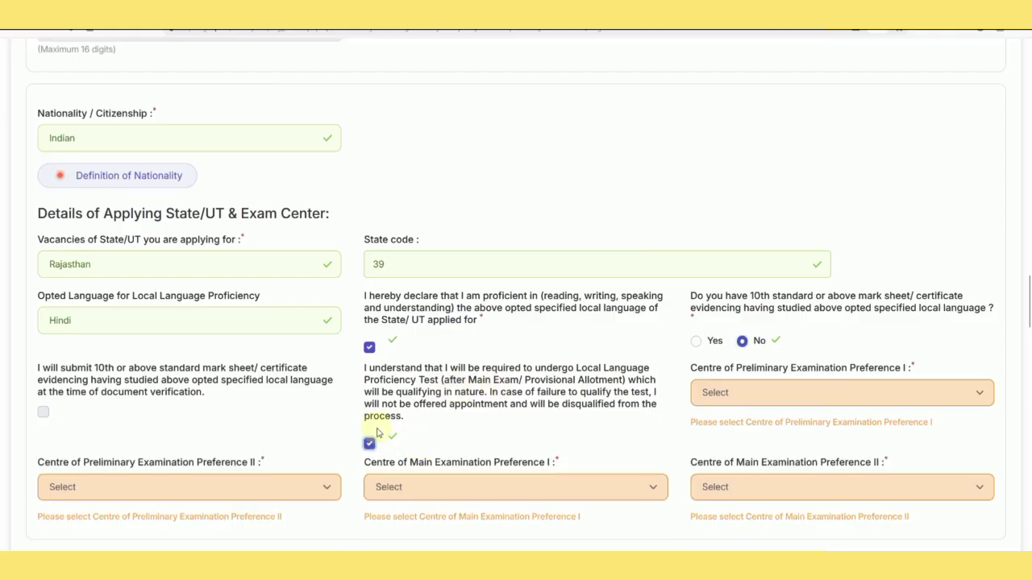
pyautogui.click(696, 345)
pyautogui.click(43, 419)
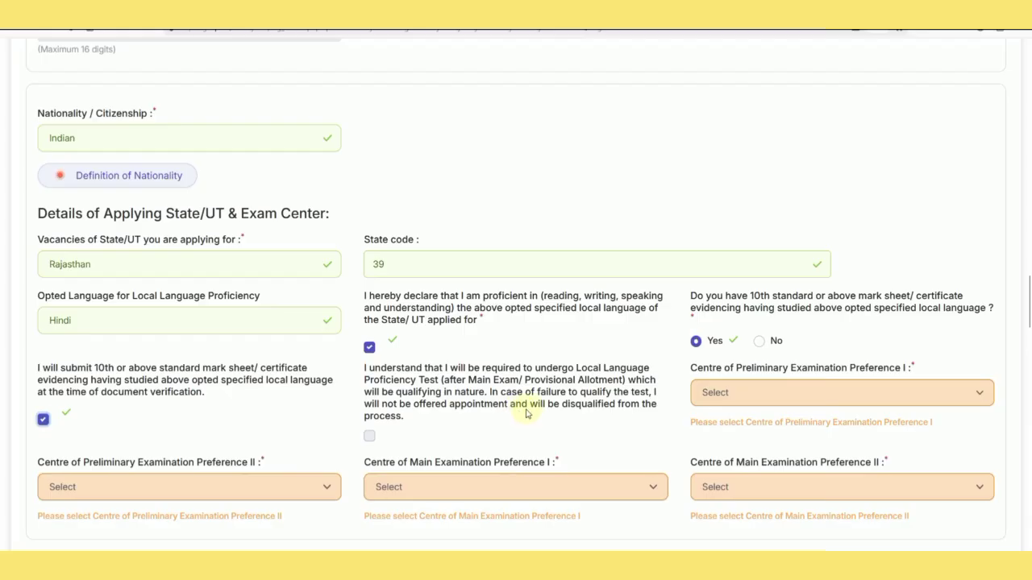
# Choose Jaipur first and Udaipur second as both preliminary and main exam centres.
pyautogui.scroll(-2, 534, 410)
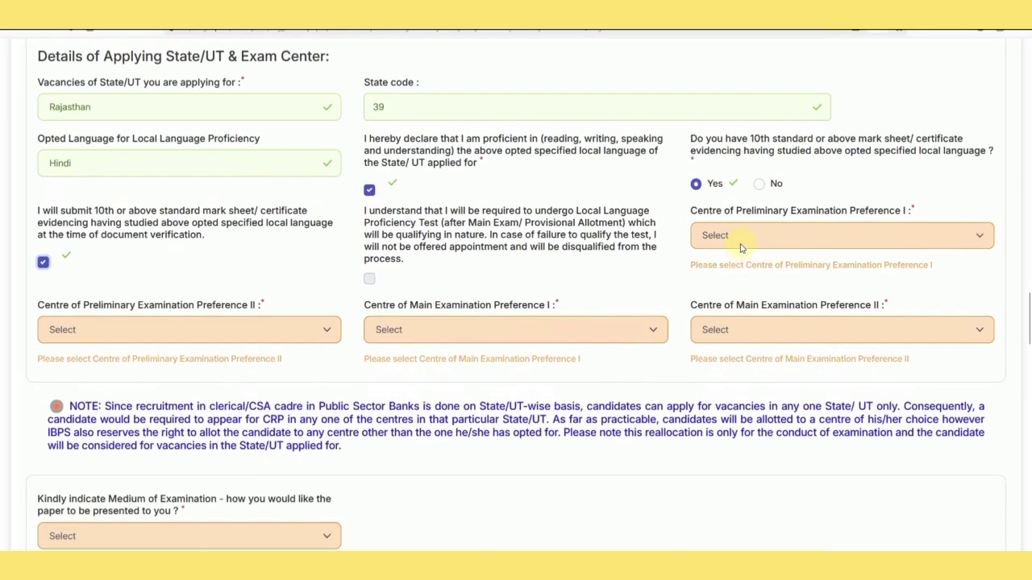
pyautogui.click(742, 247)
pyautogui.click(726, 311)
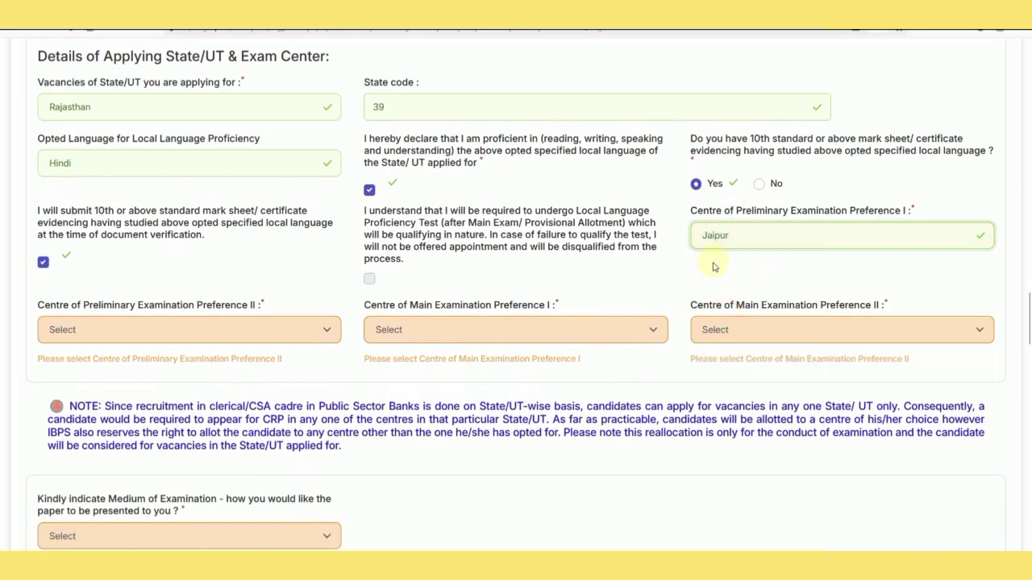
pyautogui.click(233, 332)
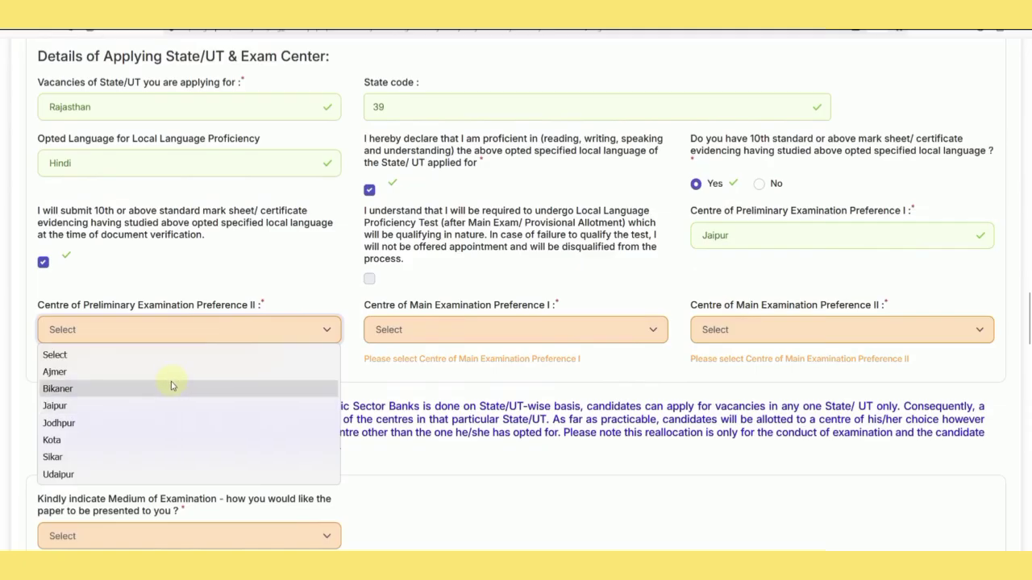
pyautogui.click(161, 472)
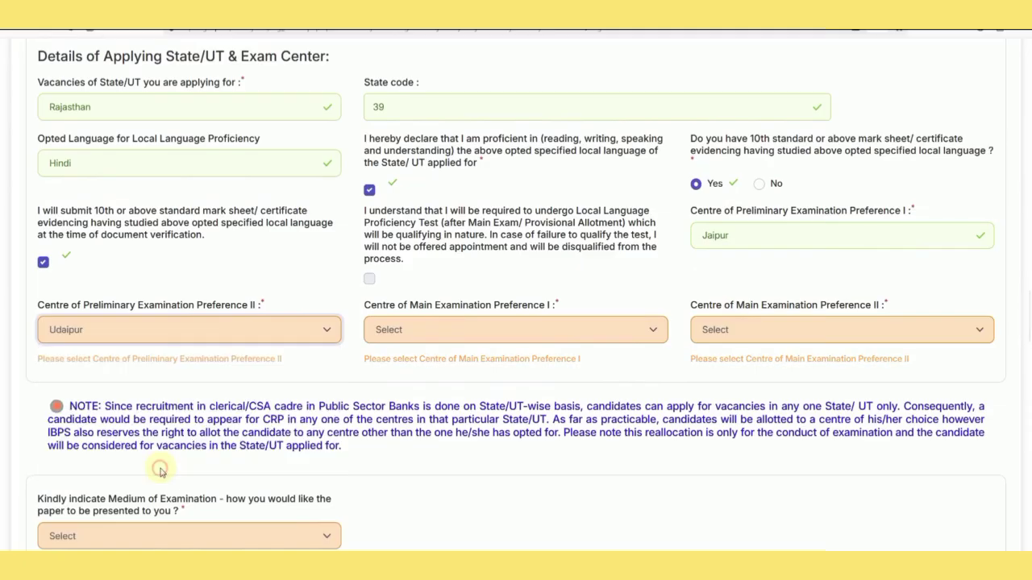
pyautogui.click(496, 342)
pyautogui.click(456, 388)
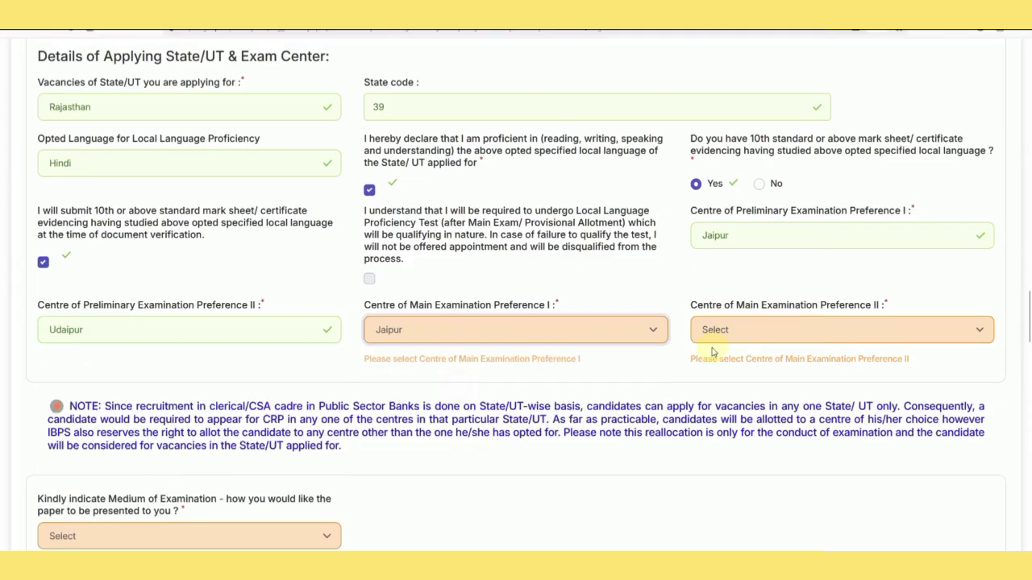
pyautogui.click(732, 340)
pyautogui.click(711, 440)
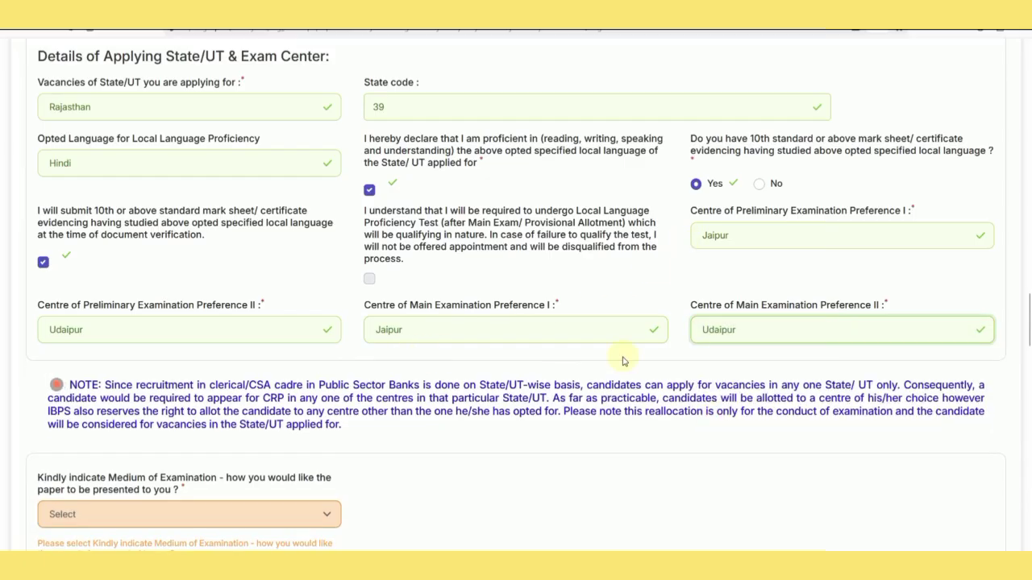
# Select English and Hindi as the medium of examination.
pyautogui.scroll(-3, 295, 410)
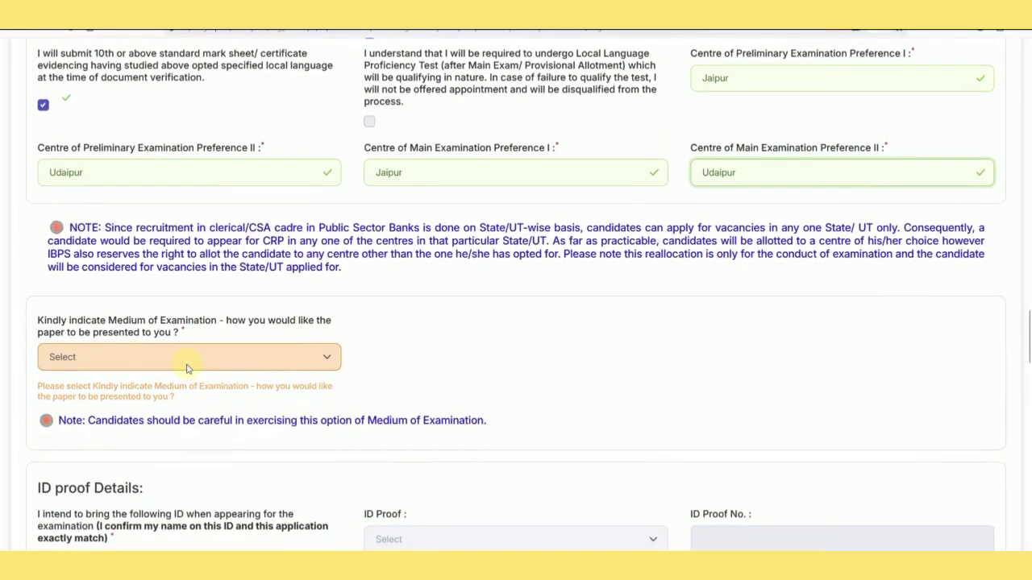
pyautogui.click(188, 363)
pyautogui.click(168, 398)
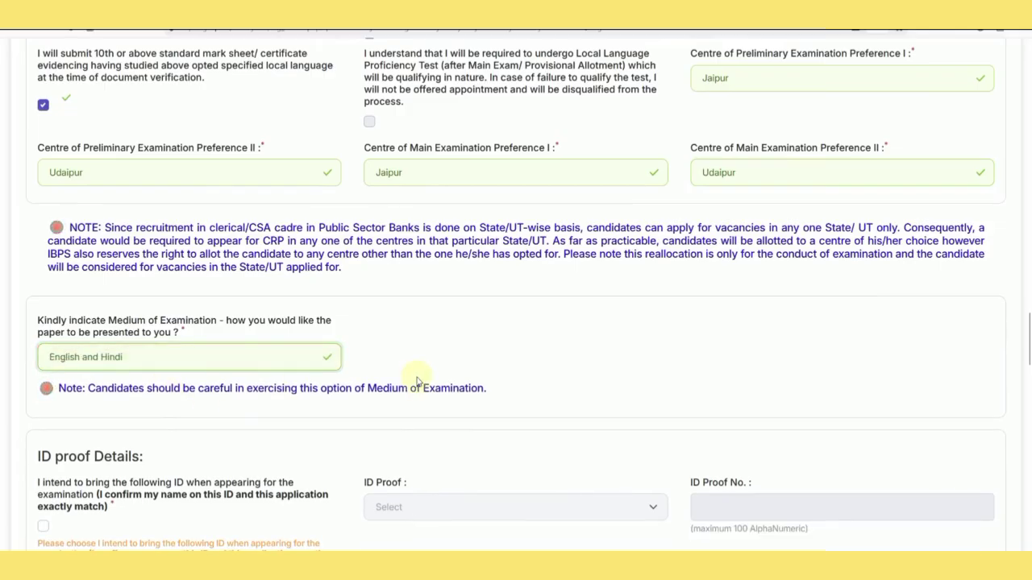
pyautogui.scroll(-3, 418, 382)
# Confirm the ID declaration, pick Aadhaar Card as ID proof, and select the ID Proof No. field.
pyautogui.click(43, 368)
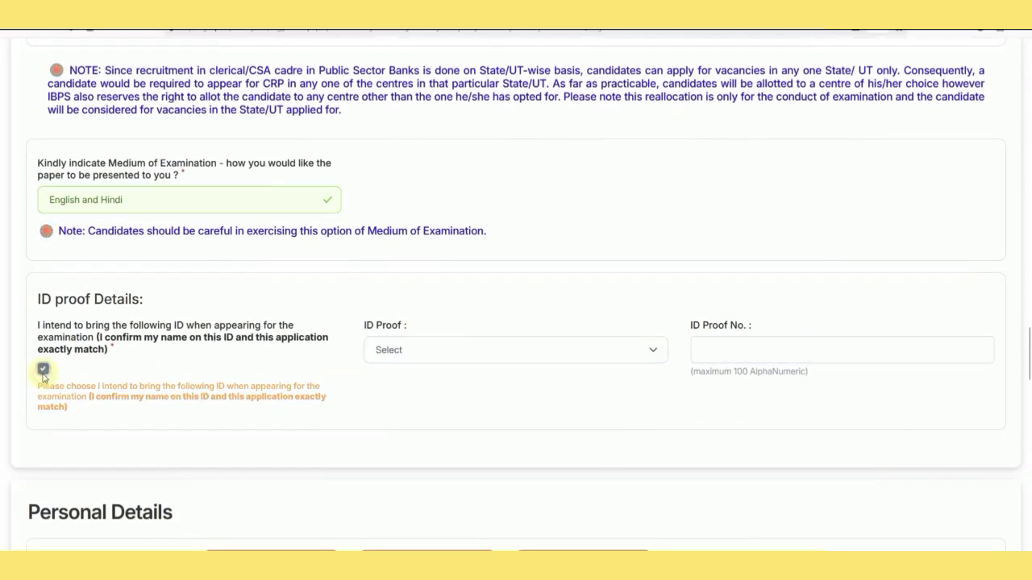
pyautogui.click(460, 355)
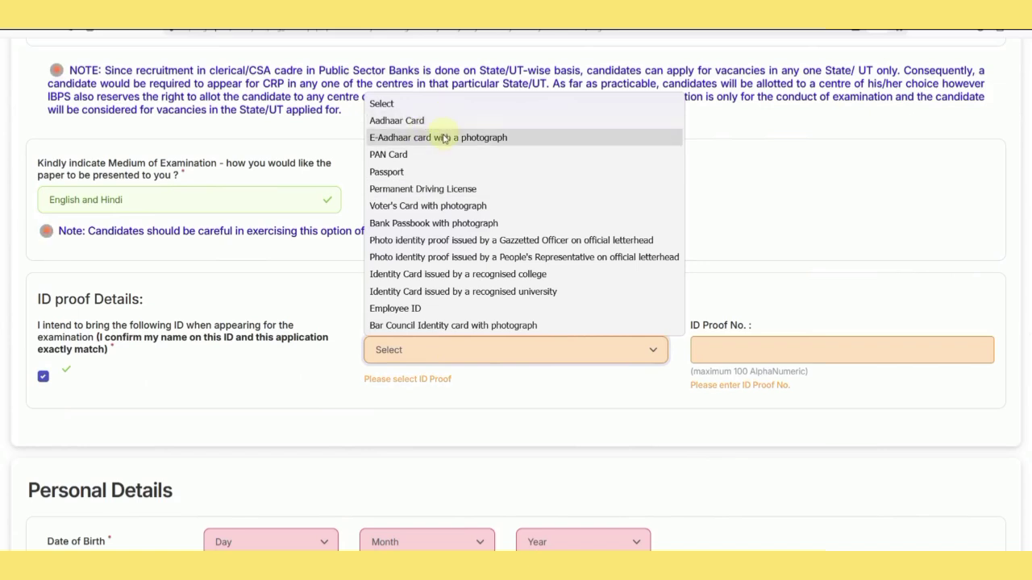
pyautogui.click(412, 121)
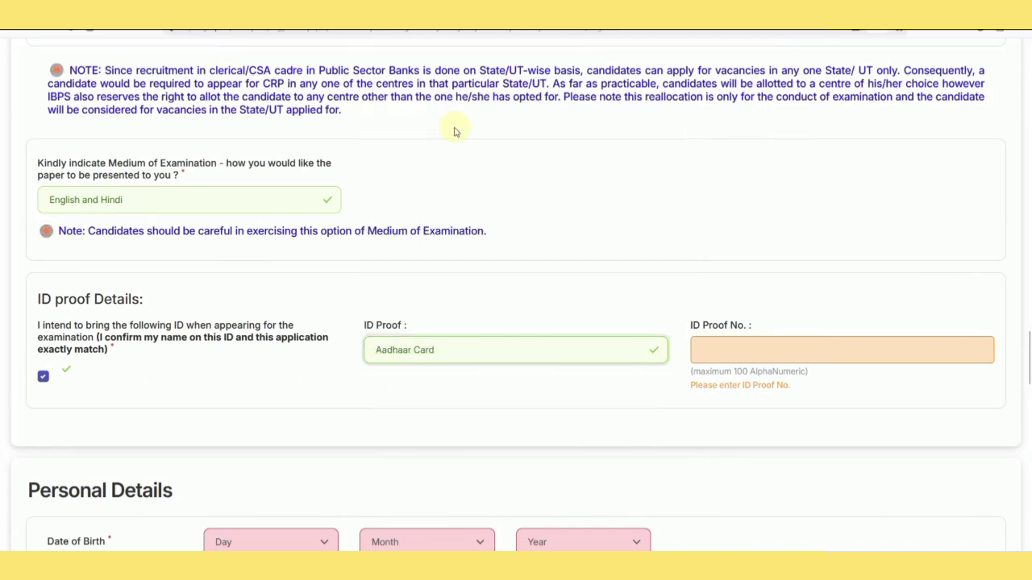
pyautogui.click(728, 361)
# Check the date-of-birth dropdowns, then set gender to Male and marital status to Unmarried.
pyautogui.scroll(-4, 781, 364)
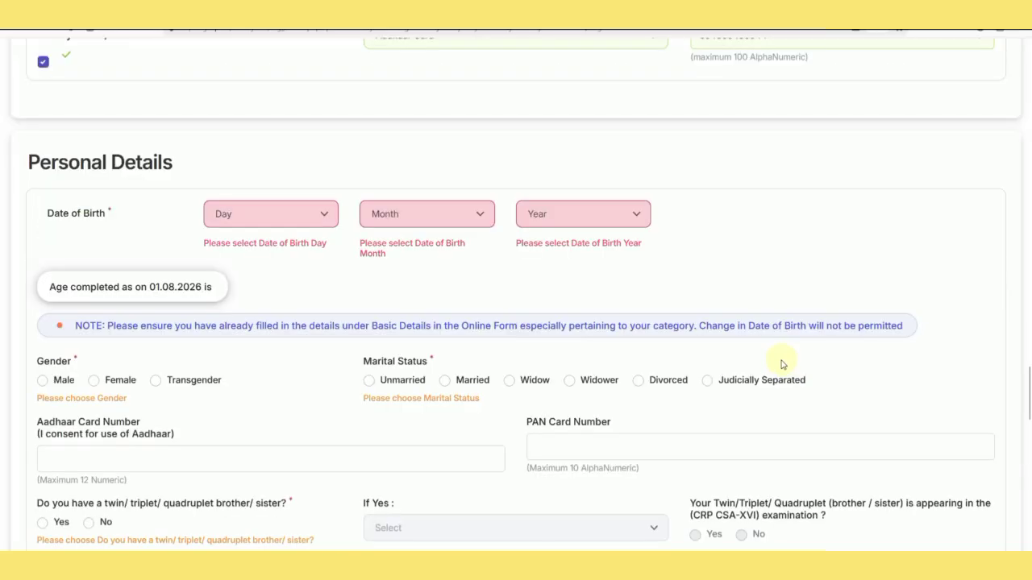
pyautogui.scroll(-1, 780, 364)
pyautogui.click(283, 136)
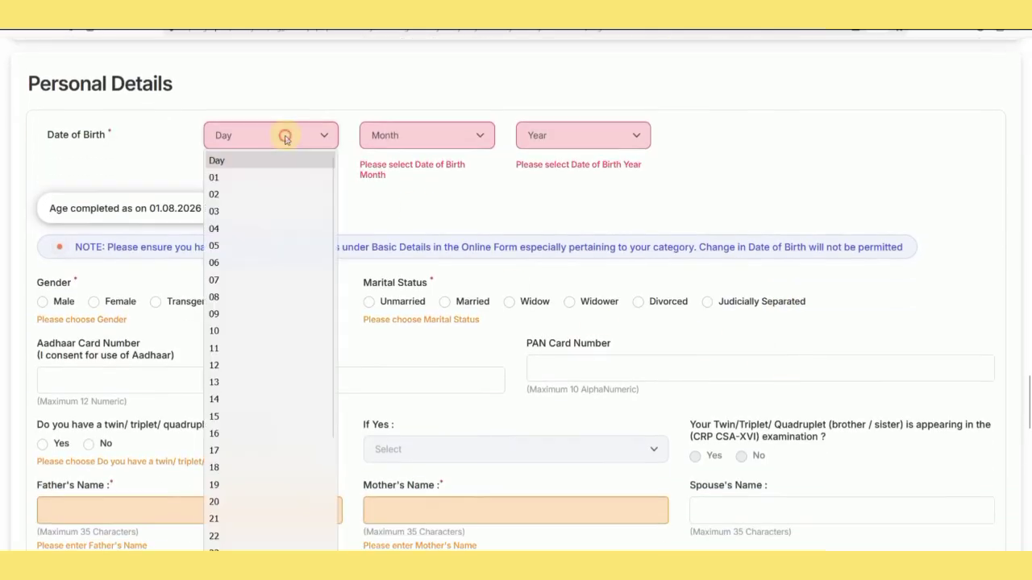
pyautogui.click(426, 137)
pyautogui.click(559, 139)
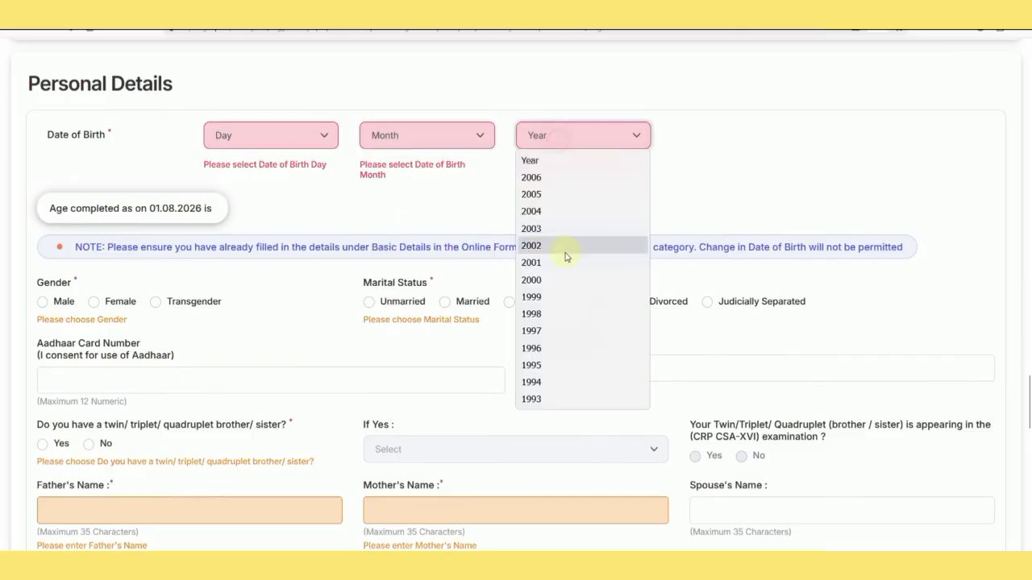
pyautogui.click(779, 170)
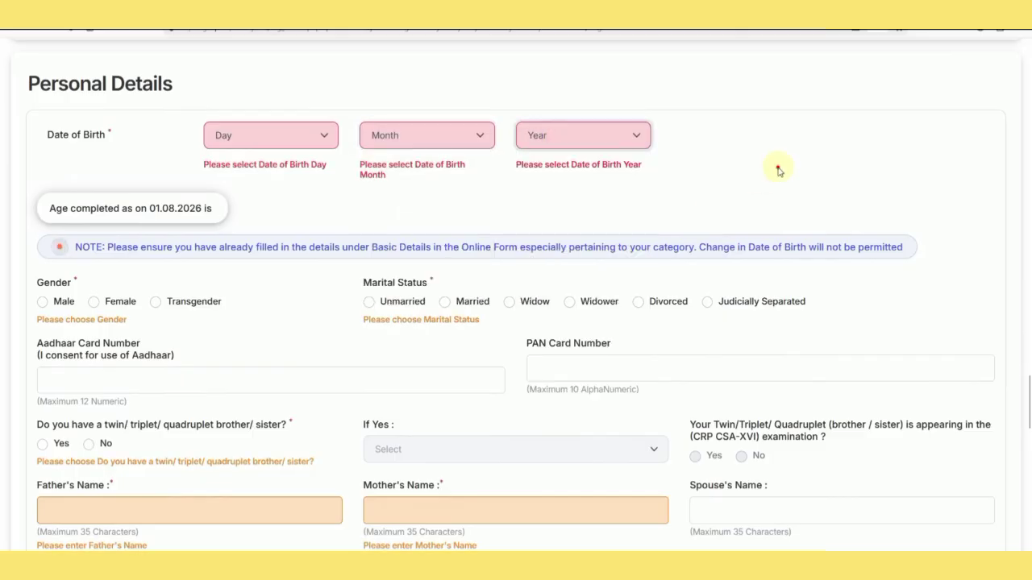
pyautogui.click(43, 303)
pyautogui.click(369, 303)
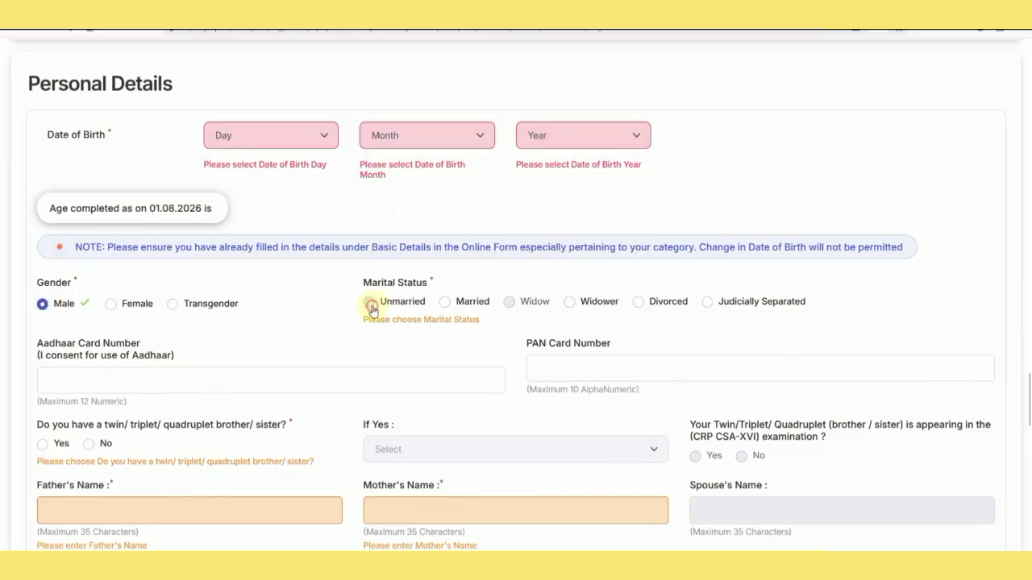
# Go through the Aadhaar and PAN number fields and answer No to the twin/triplet question.
pyautogui.scroll(-1, 371, 309)
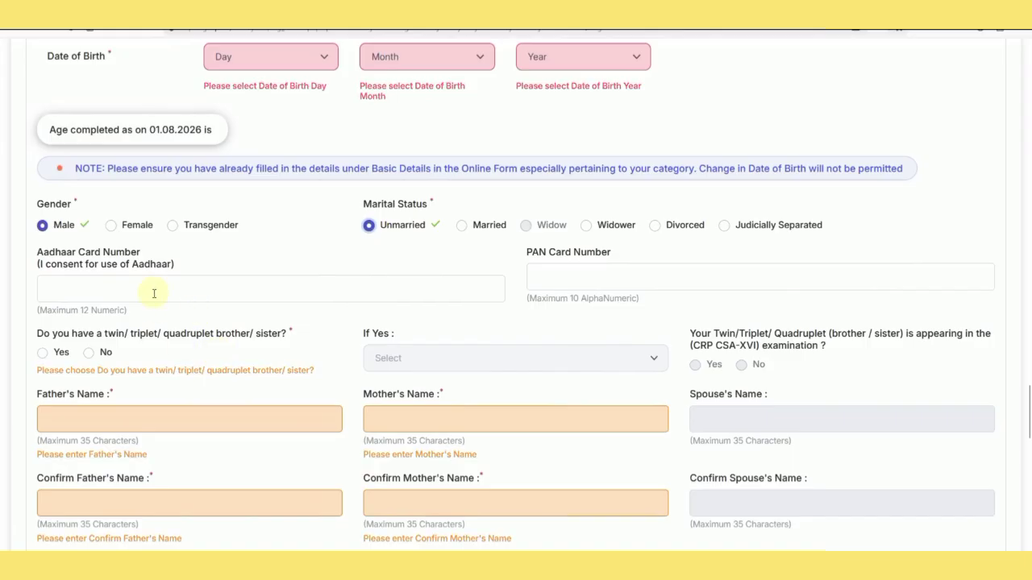
pyautogui.click(152, 291)
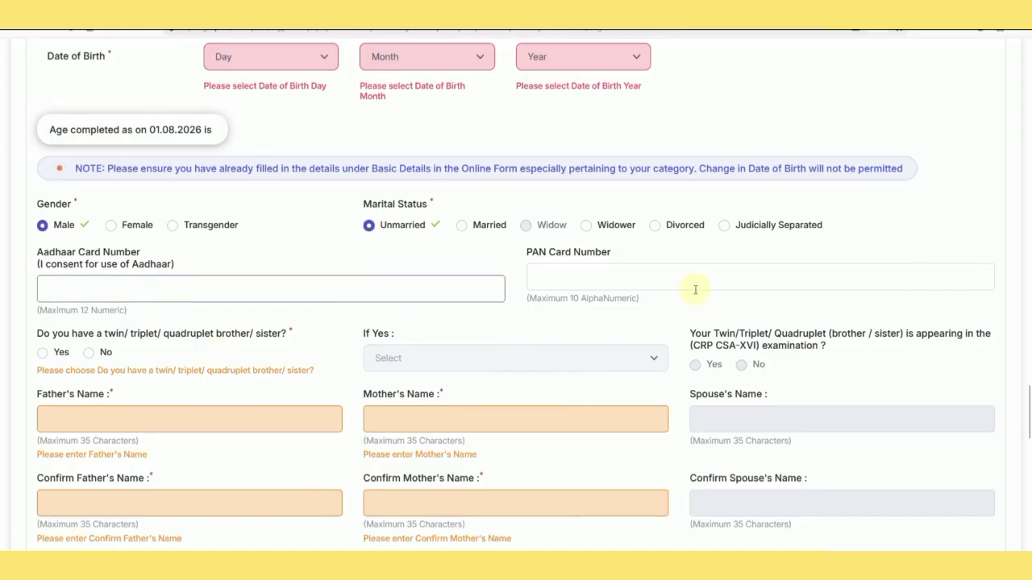
pyautogui.click(590, 286)
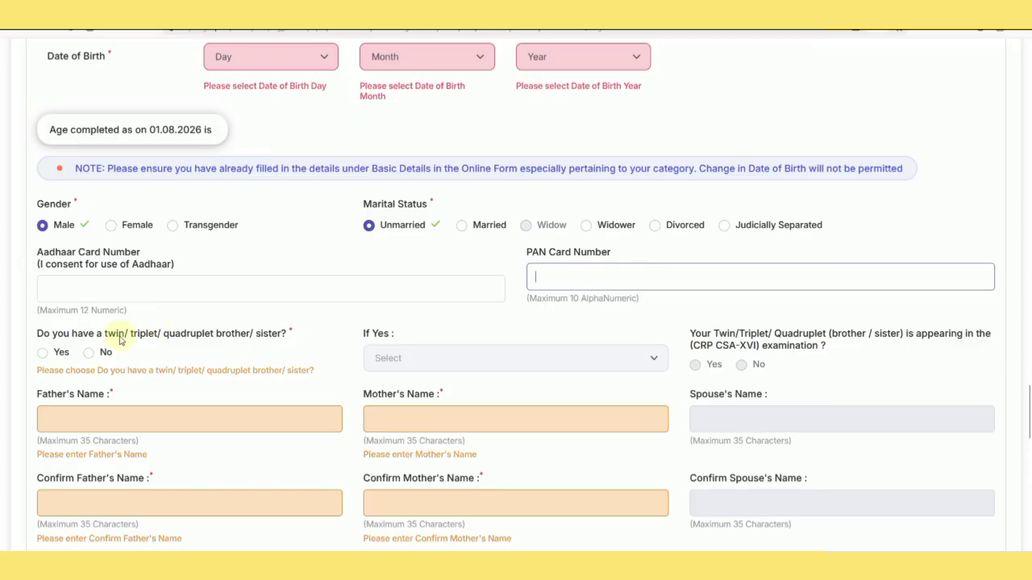
pyautogui.scroll(-1, 87, 280)
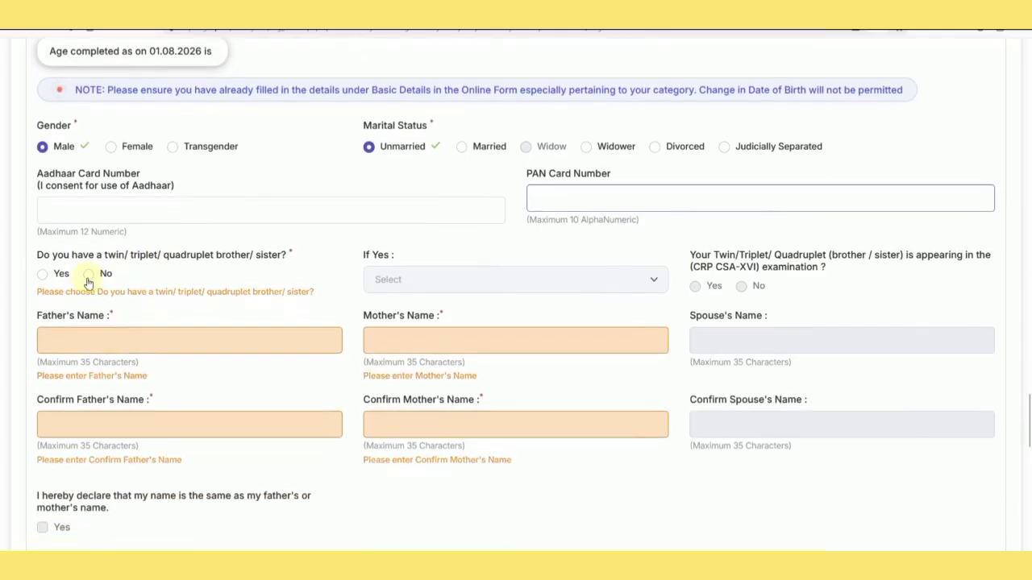
pyautogui.click(88, 277)
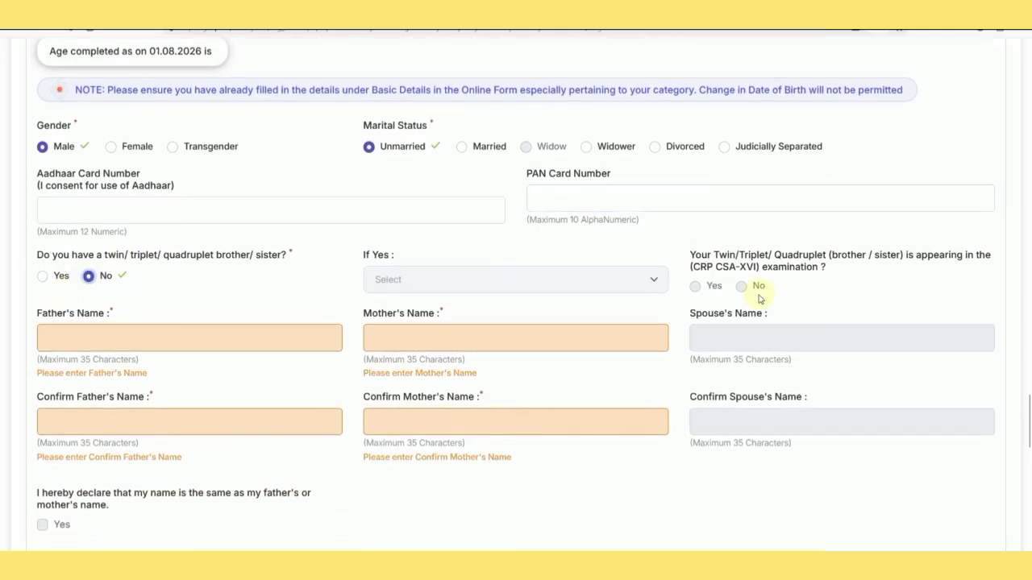
# Enter the father's and mother's names, then retype the father's name in its confirmation field.
pyautogui.click(120, 337)
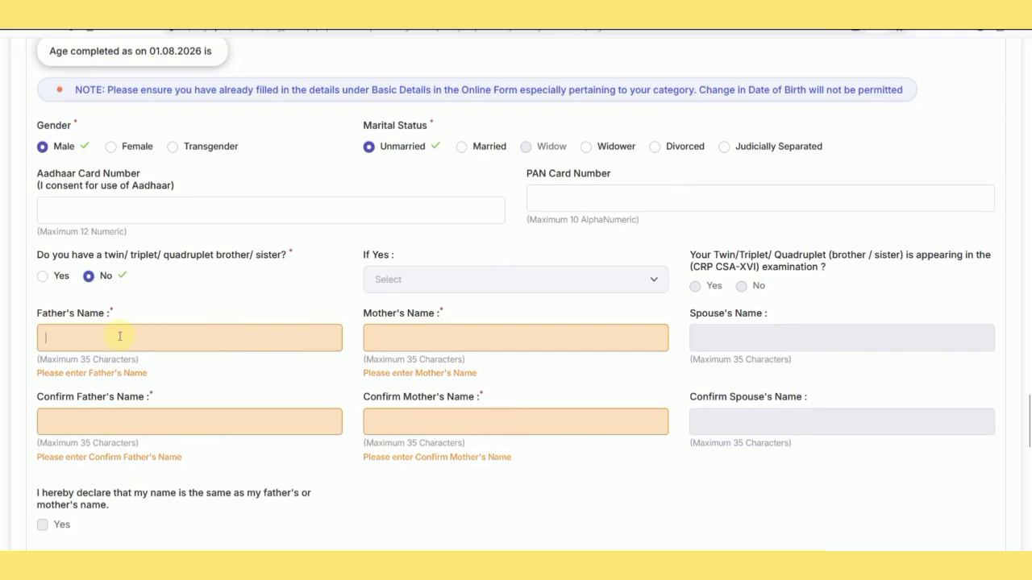
pyautogui.press('Tab')
pyautogui.write('REE')
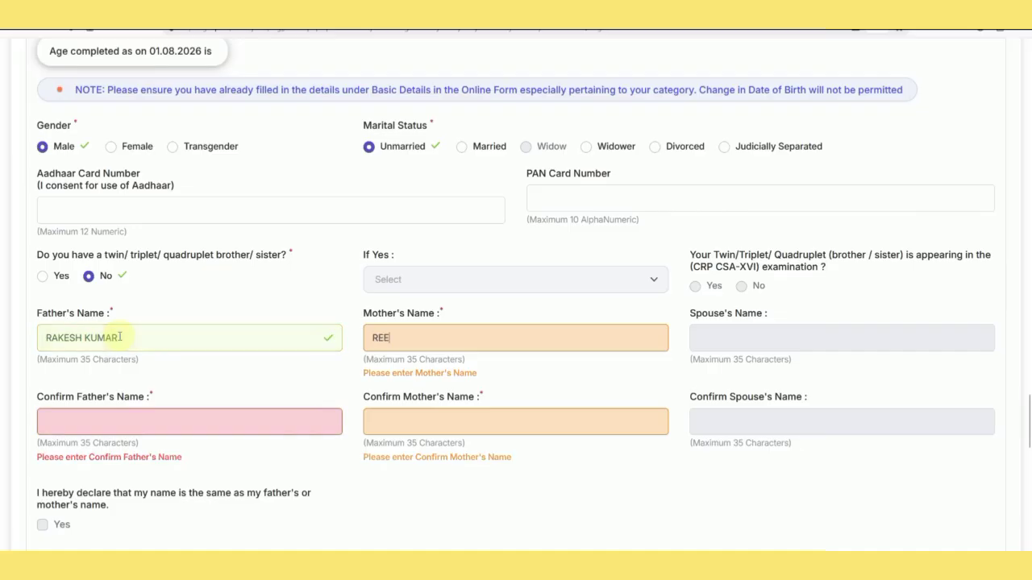
pyautogui.write('NA')
pyautogui.click(145, 417)
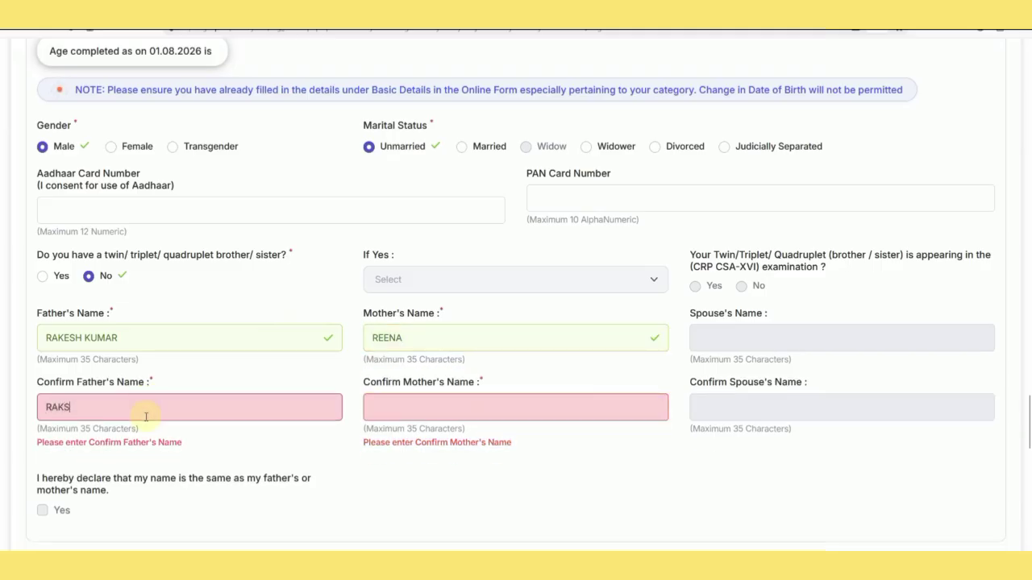
pyautogui.write('REENA')
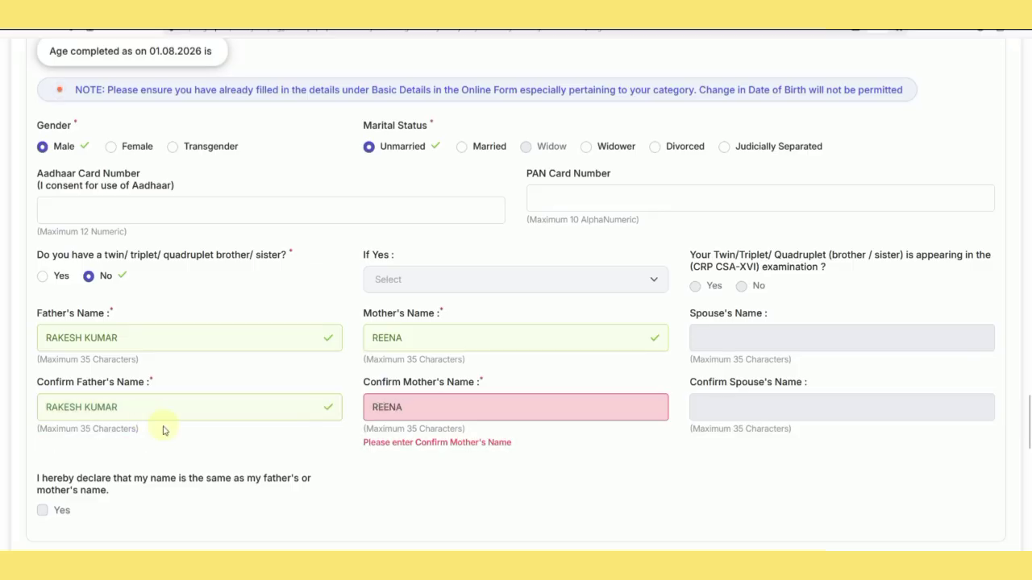
pyautogui.scroll(-1, 113, 440)
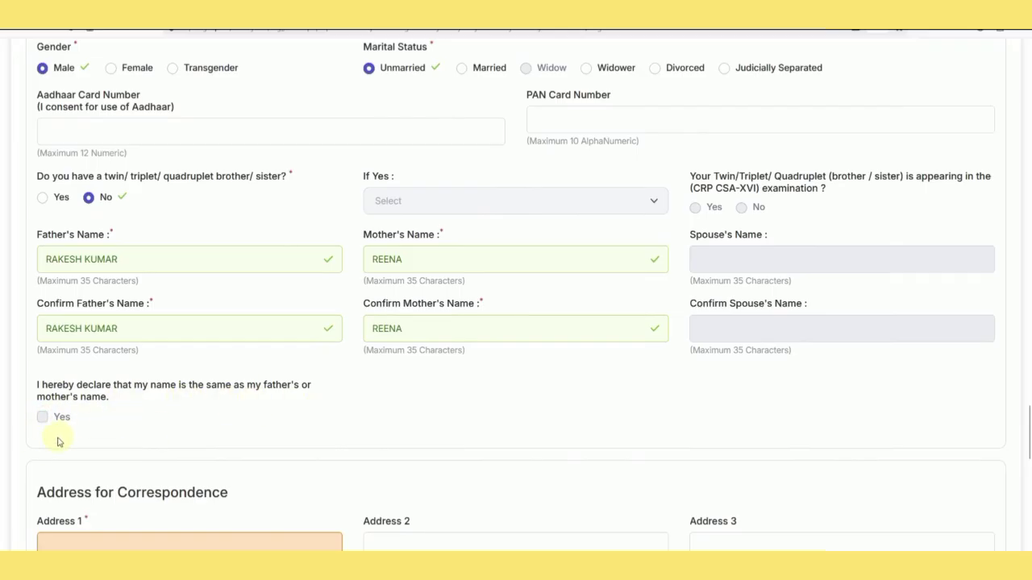
# Set the correspondence state to RAJASTHAN and district to Alwar, keeping 'Same as Address for Correspondence' unticked.
pyautogui.scroll(-3, 148, 430)
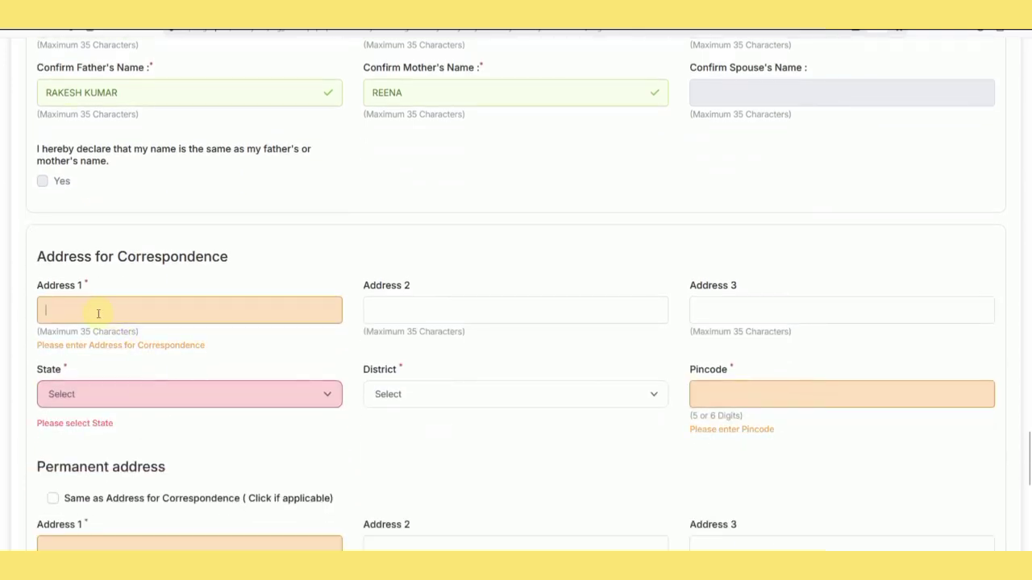
pyautogui.click(129, 393)
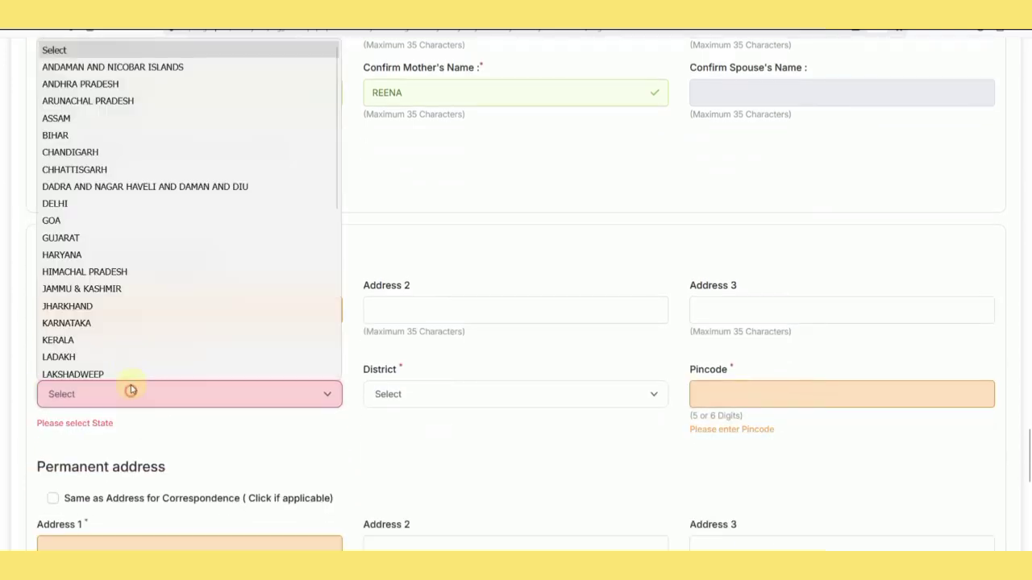
pyautogui.scroll(-5, 129, 272)
pyautogui.click(100, 236)
pyautogui.click(410, 394)
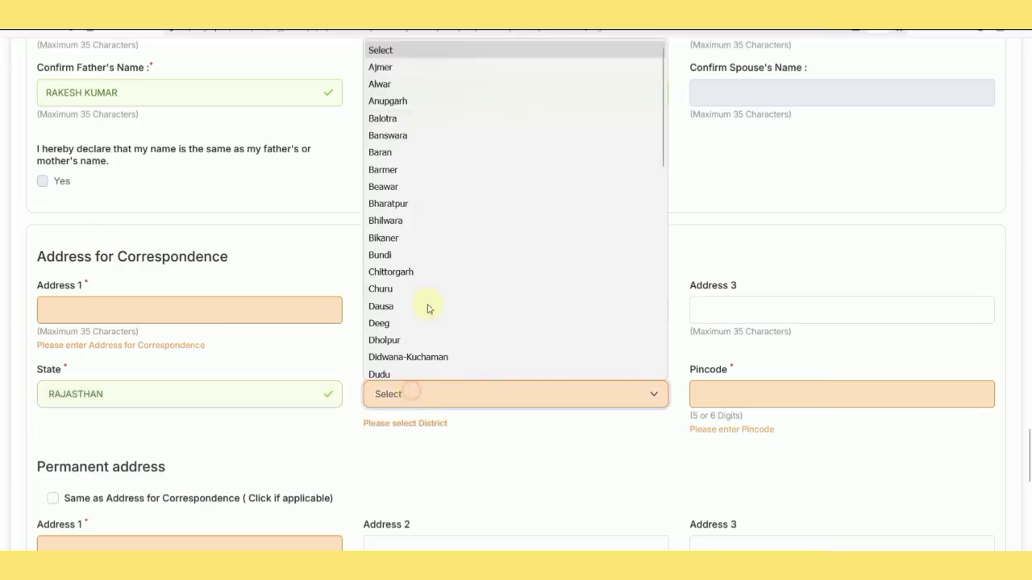
pyautogui.click(380, 78)
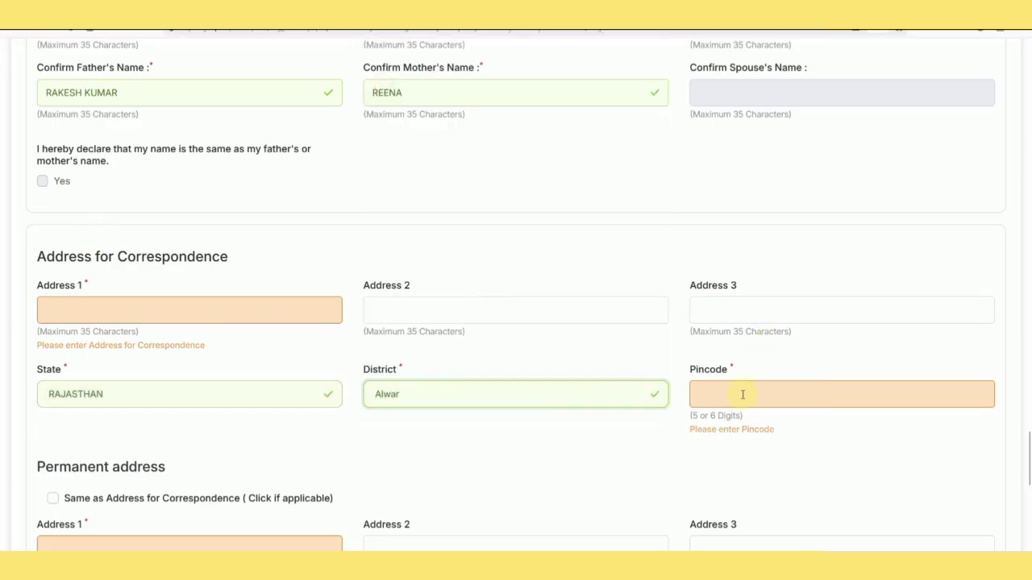
pyautogui.scroll(-3, 484, 455)
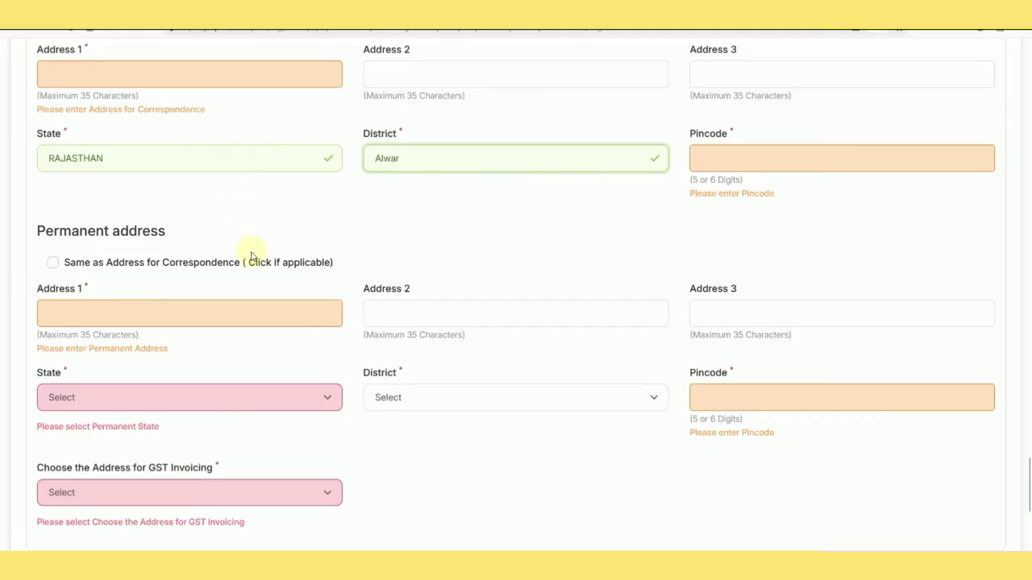
pyautogui.click(54, 265)
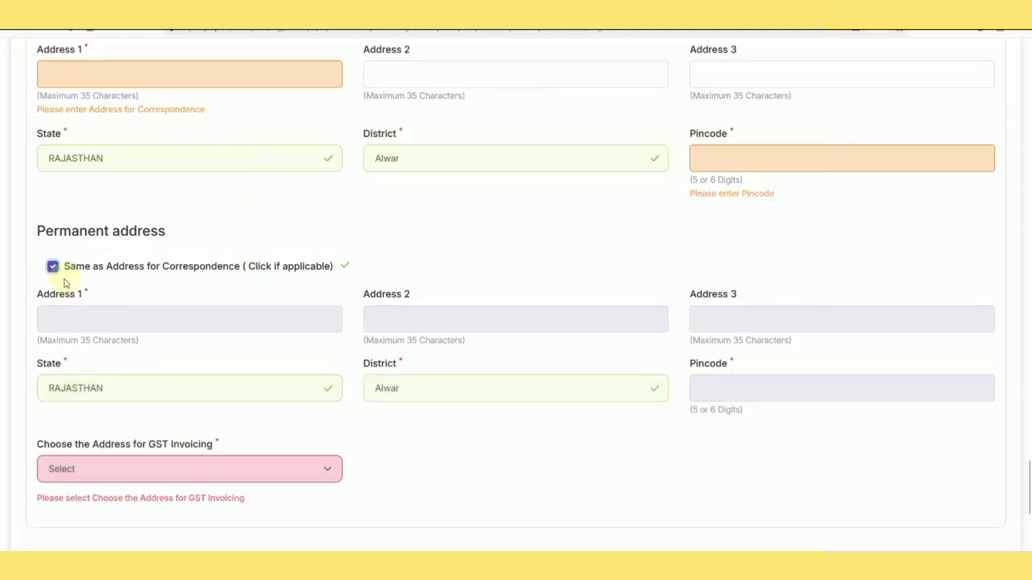
pyautogui.click(53, 267)
# Use the Permanent Address for GST invoicing.
pyautogui.scroll(-2, 420, 380)
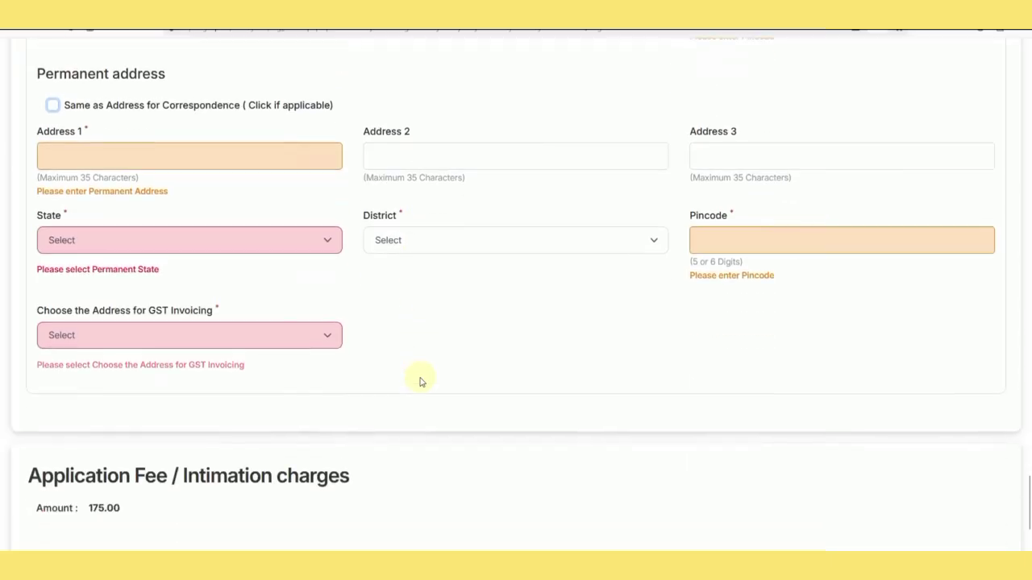
pyautogui.click(152, 337)
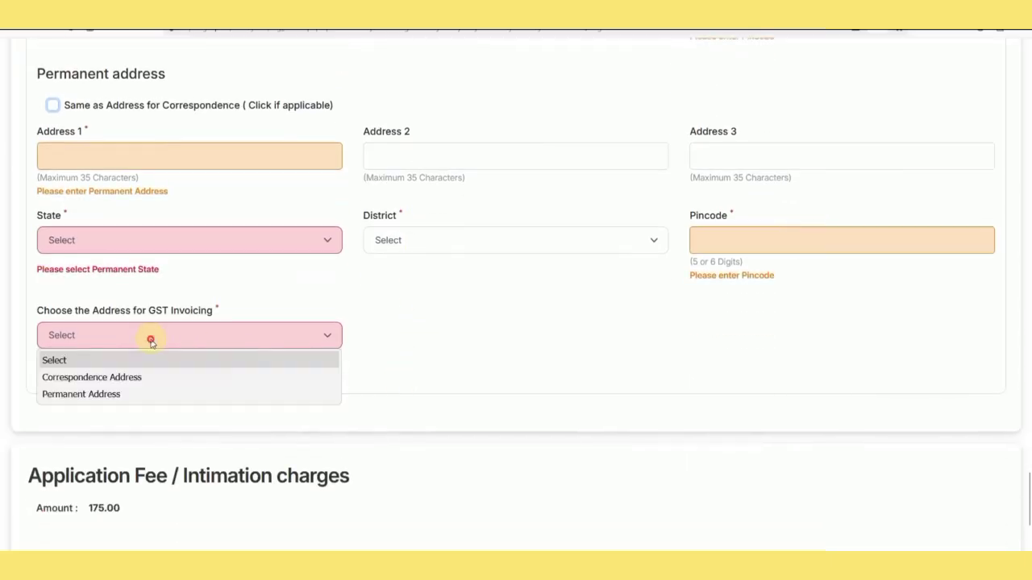
pyautogui.click(127, 395)
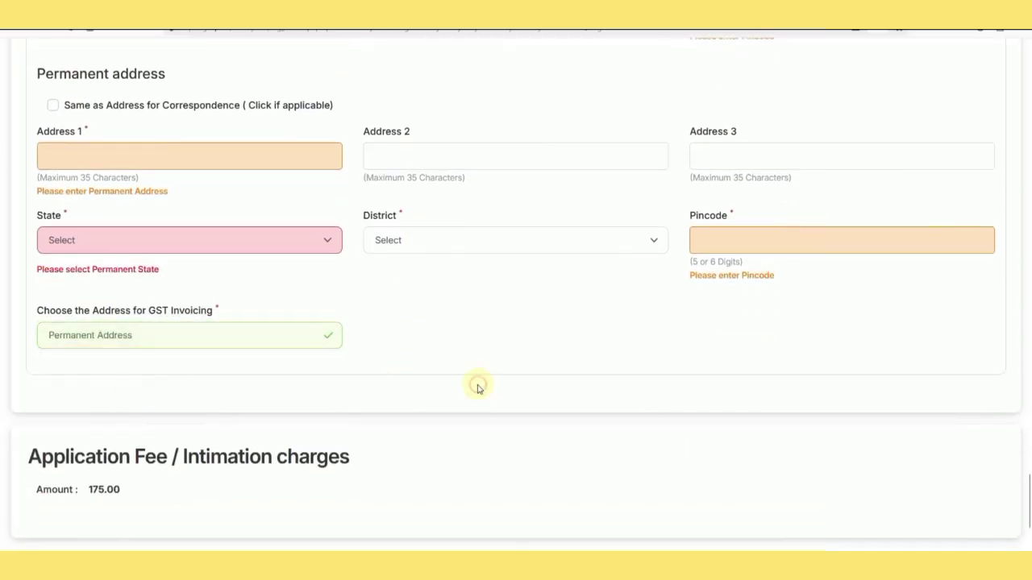
pyautogui.scroll(-2, 477, 388)
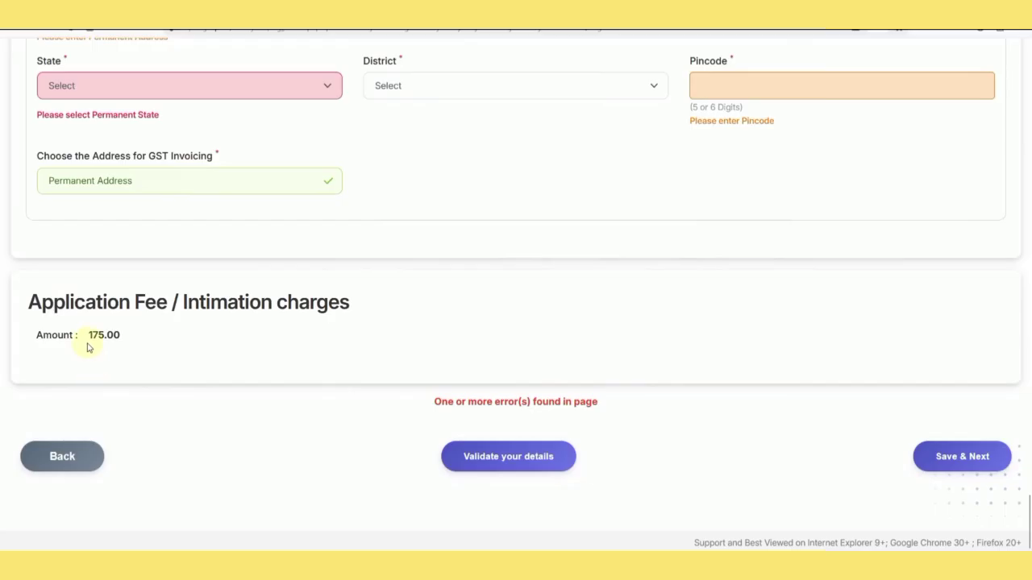
# Validate the details, acknowledge the success message, and Save & Next.
pyautogui.click(501, 464)
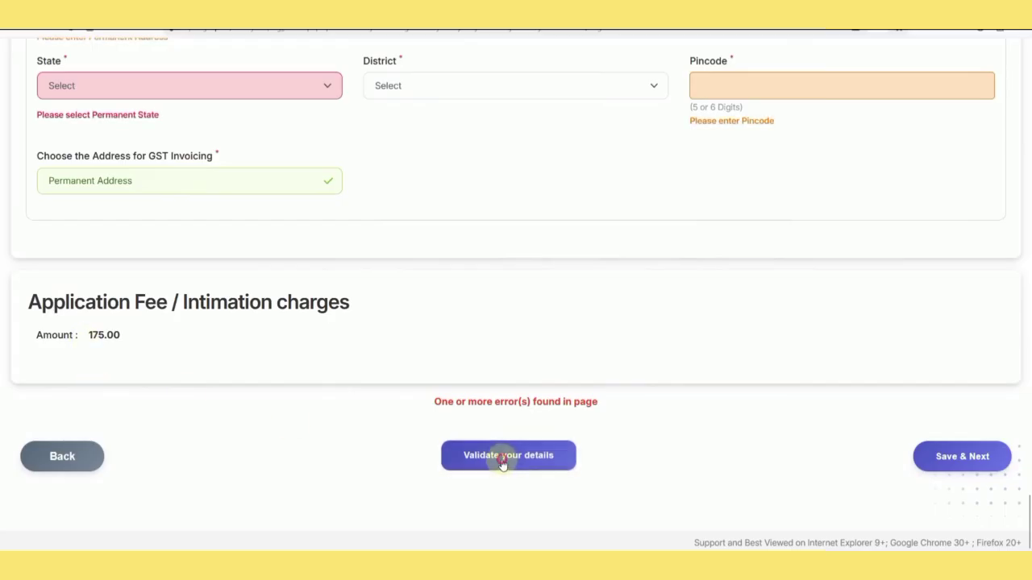
pyautogui.scroll(2, 406, 432)
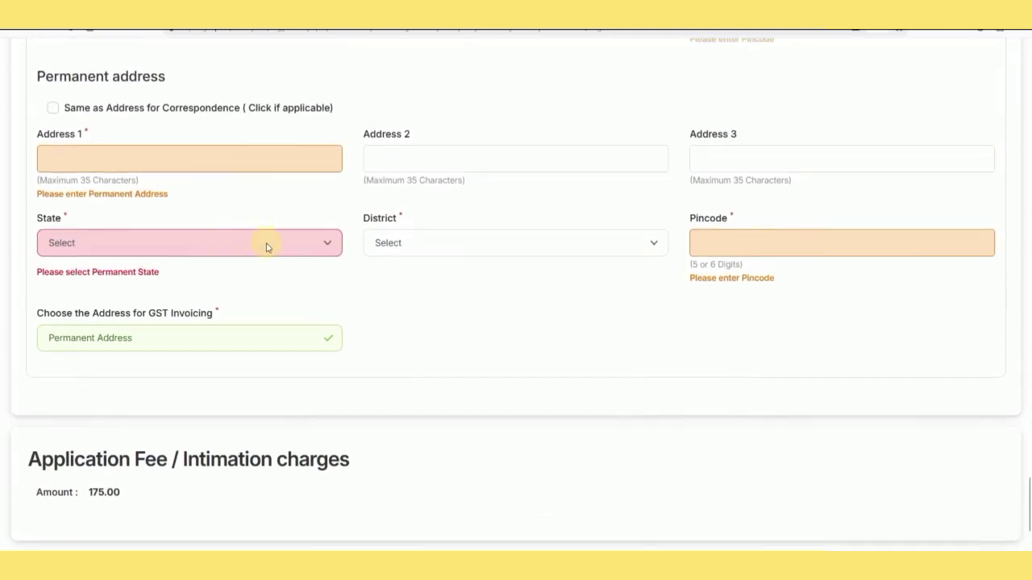
pyautogui.scroll(2, 222, 253)
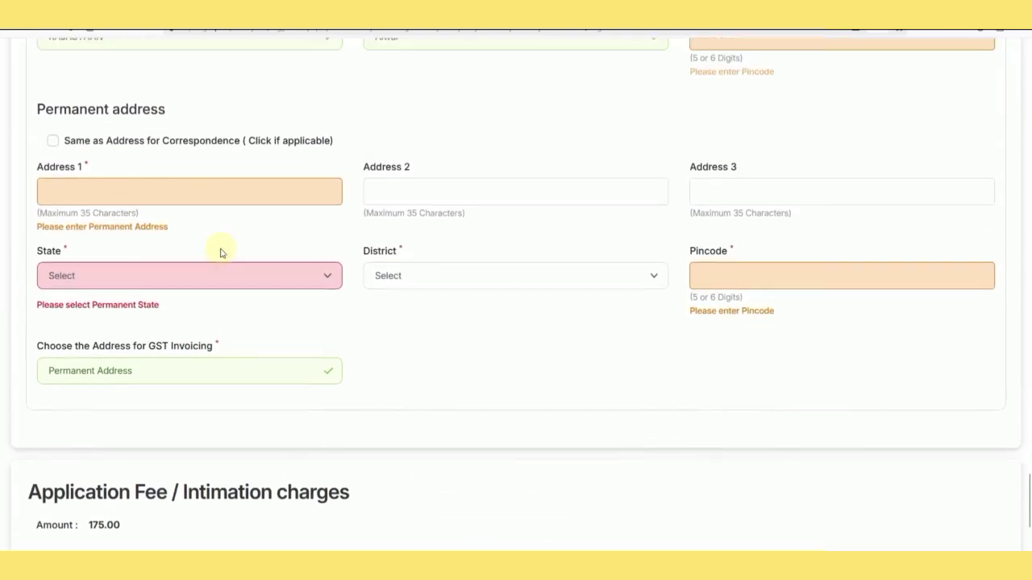
pyautogui.scroll(2, 222, 252)
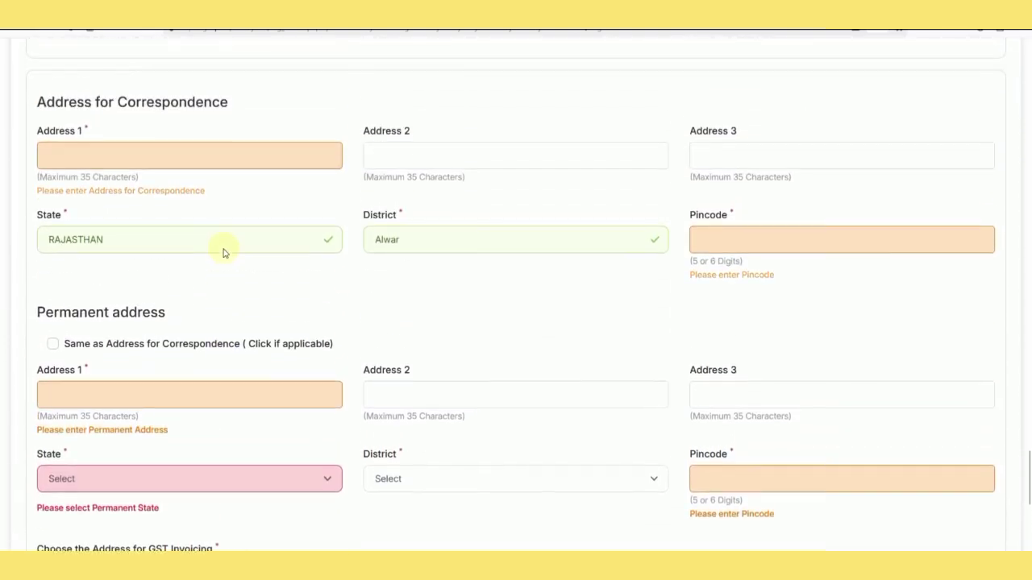
pyautogui.scroll(-6, 428, 345)
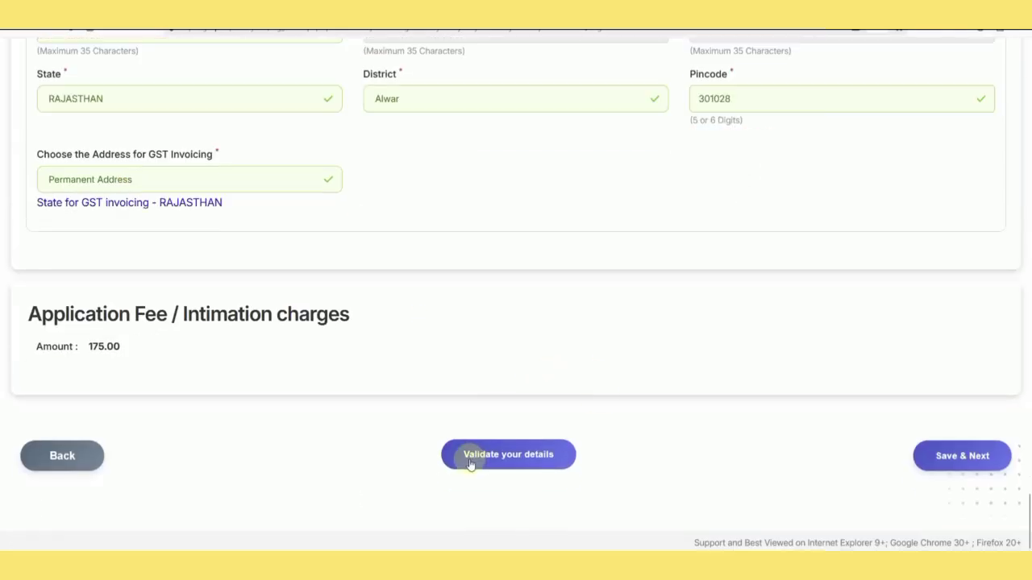
pyautogui.click(470, 462)
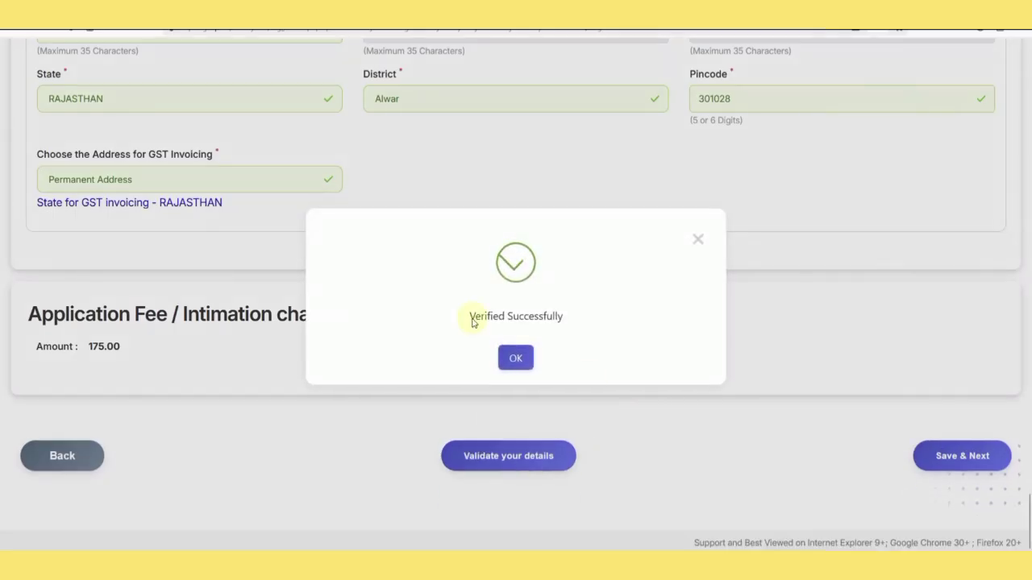
pyautogui.click(517, 361)
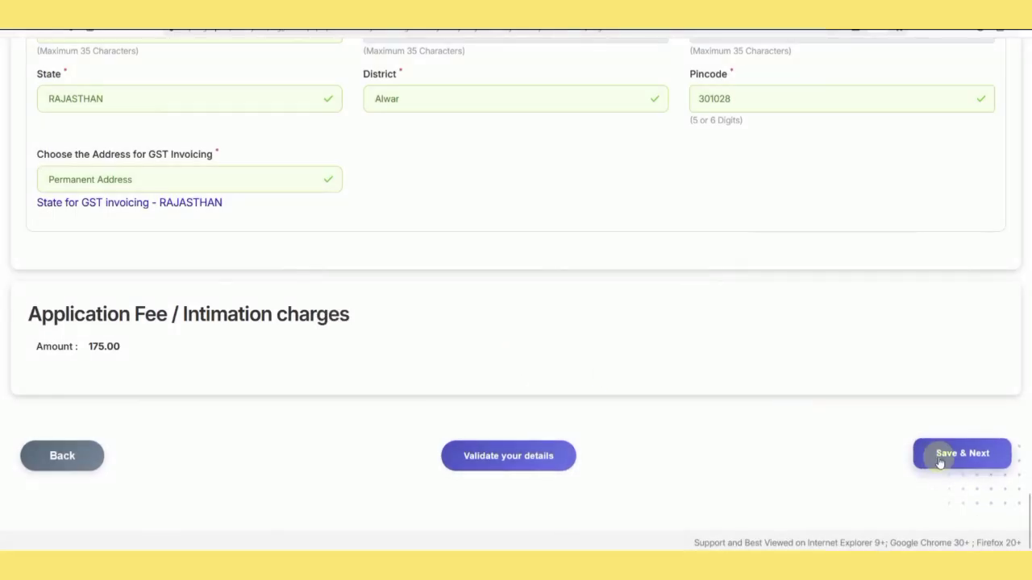
pyautogui.click(939, 461)
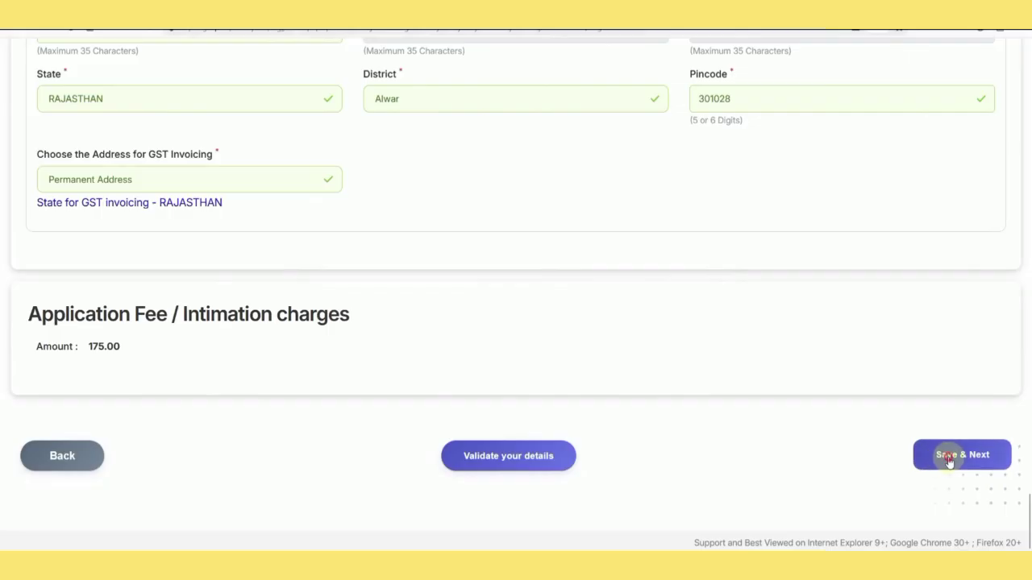
# Enter the SSC passing date 16/07/2020 and 80.00 percentage of marks.
pyautogui.scroll(-3, 674, 400)
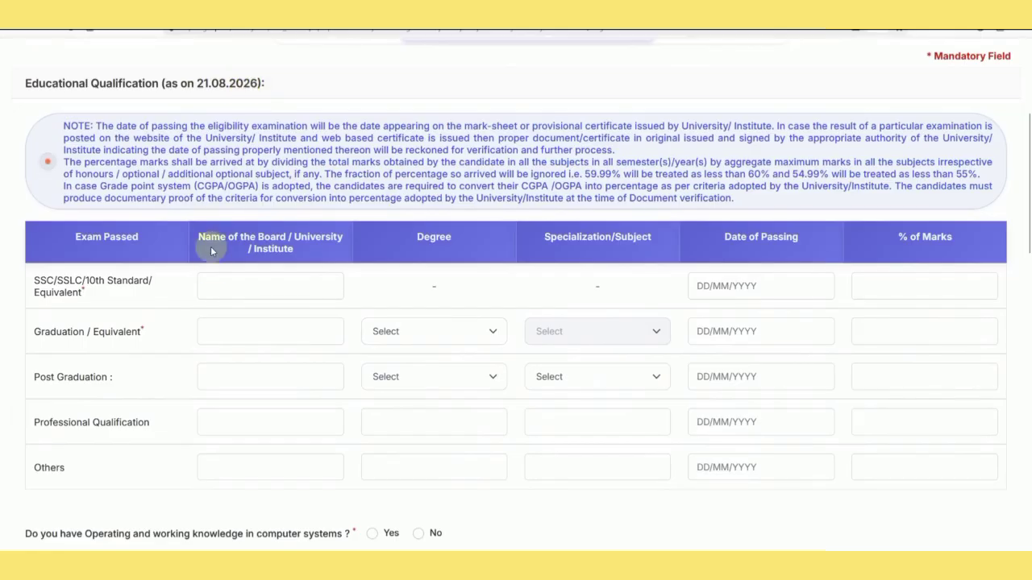
pyautogui.click(224, 287)
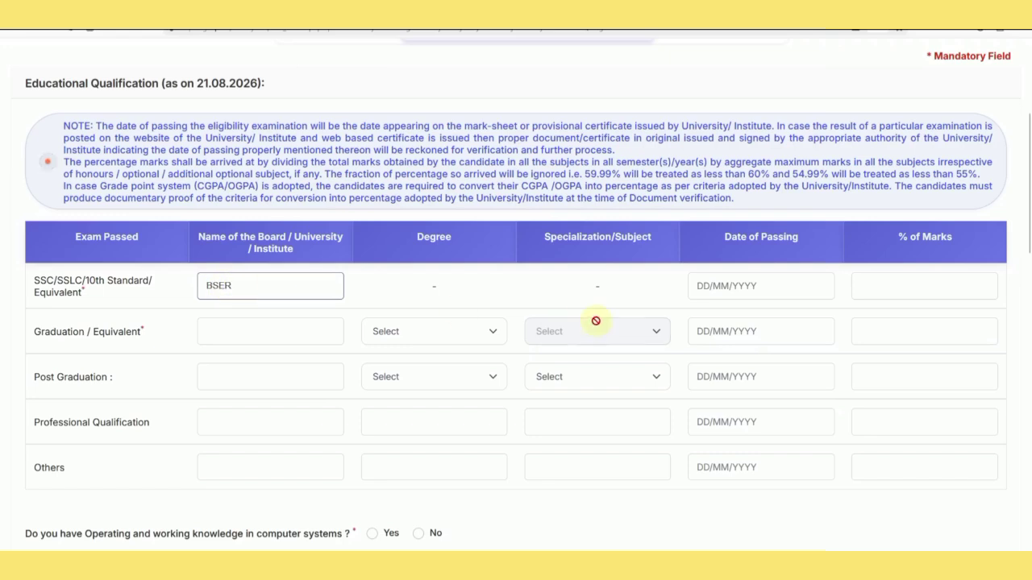
pyautogui.click(713, 300)
pyautogui.click(823, 327)
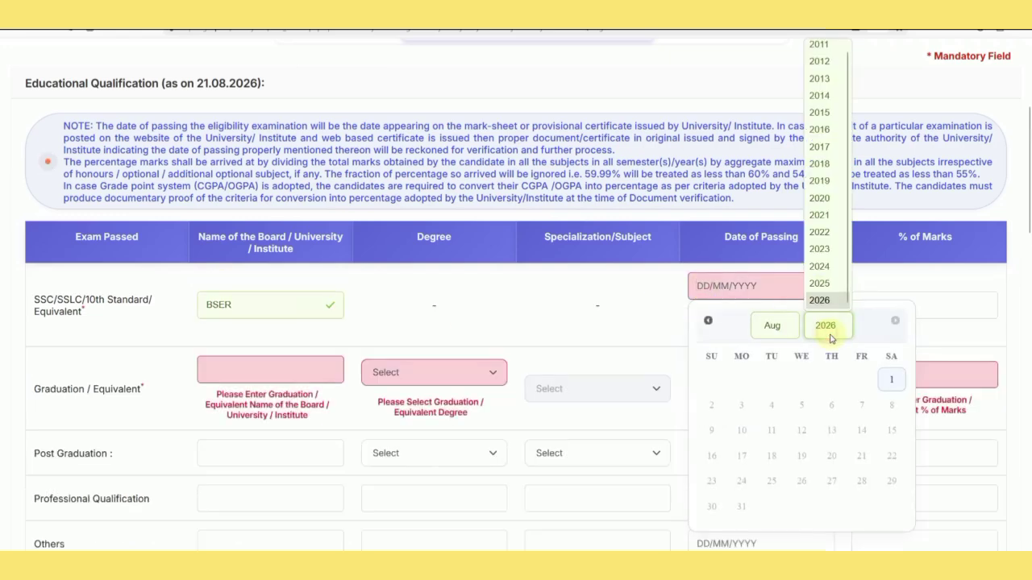
pyautogui.click(820, 198)
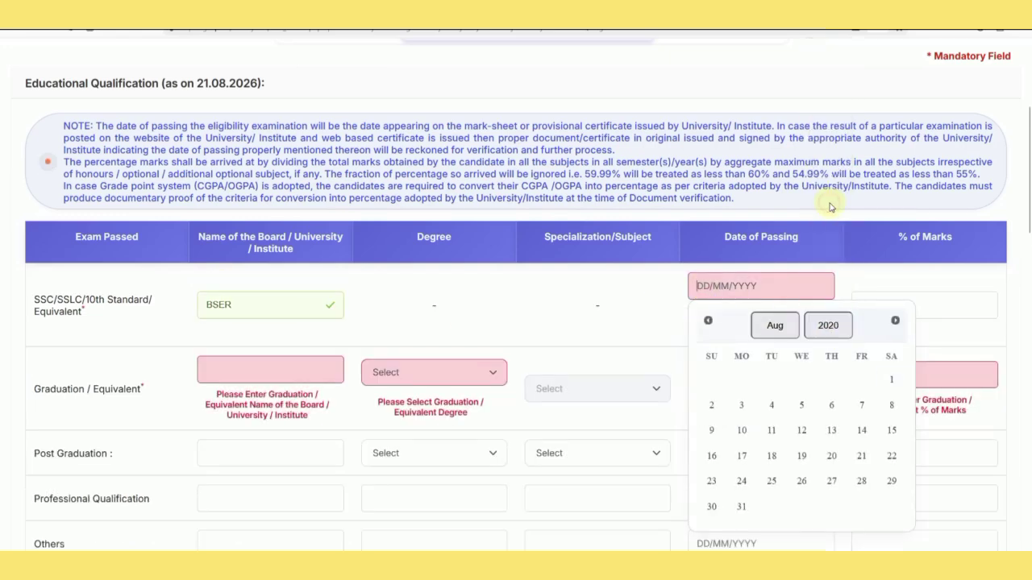
pyautogui.click(782, 327)
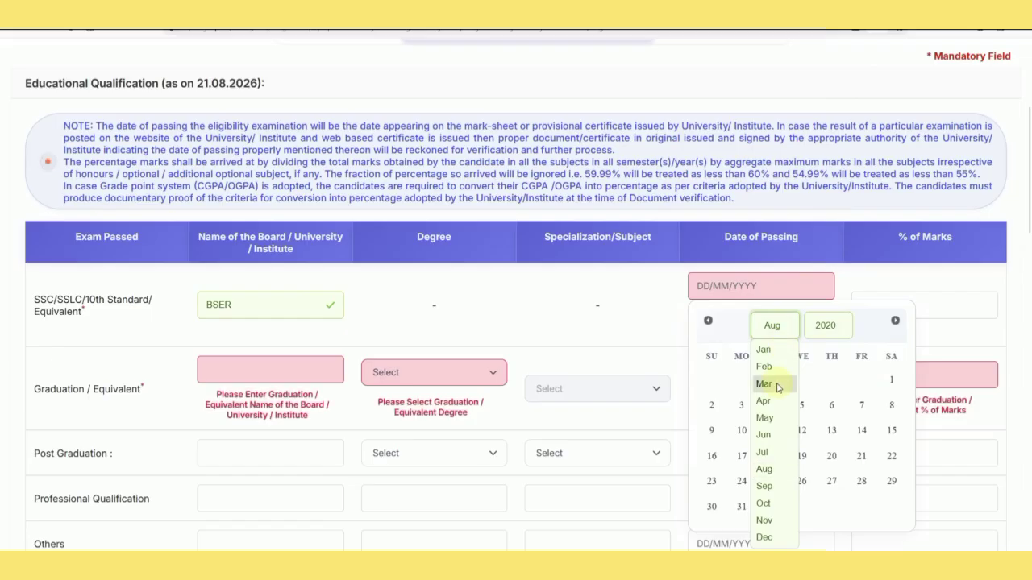
pyautogui.click(774, 449)
pyautogui.click(838, 434)
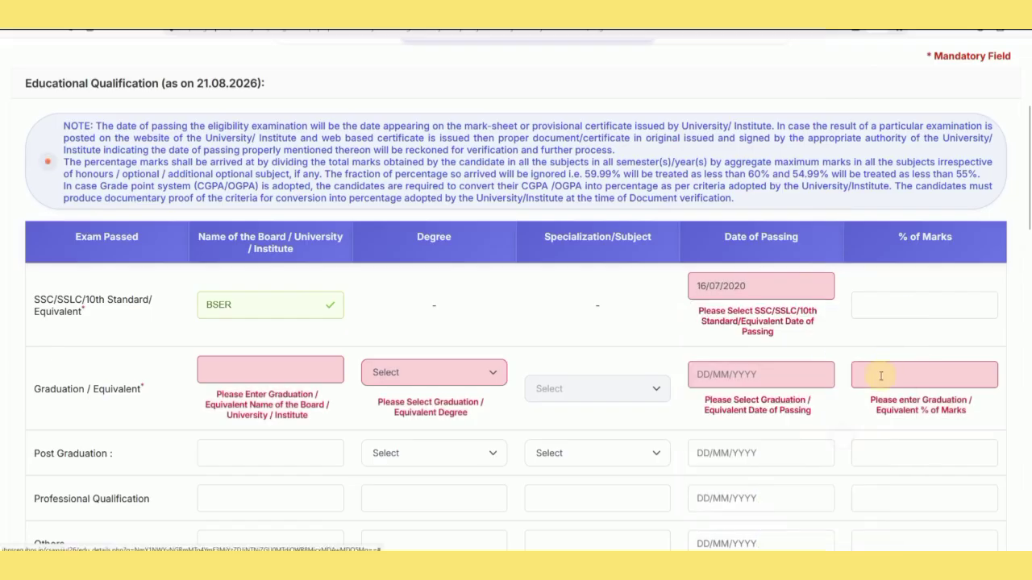
pyautogui.click(881, 293)
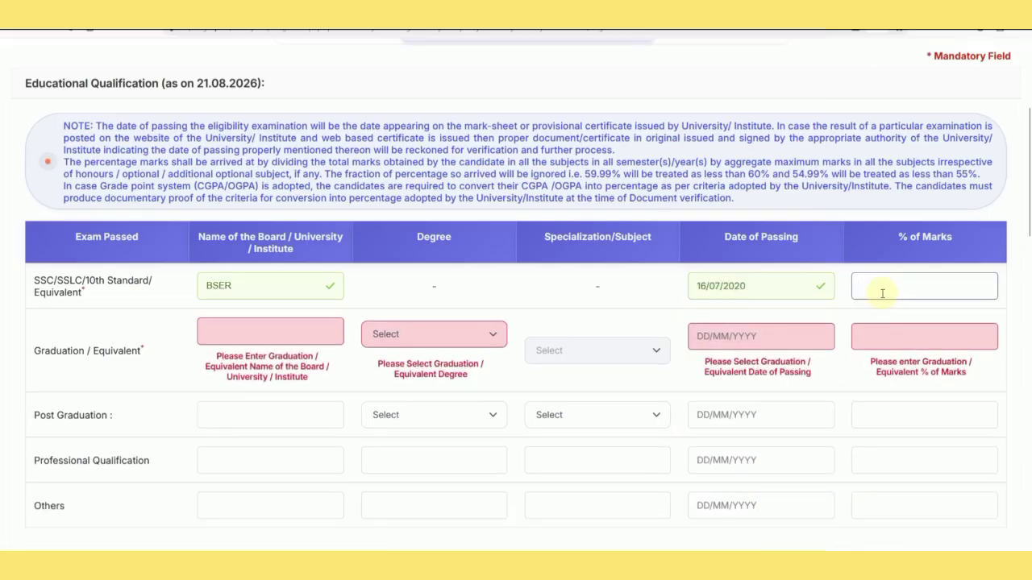
pyautogui.write('80.00')
# Enter university RTU with an Engineering (BE)/(B.TECH) degree in Mechanical Engineering.
pyautogui.click(238, 335)
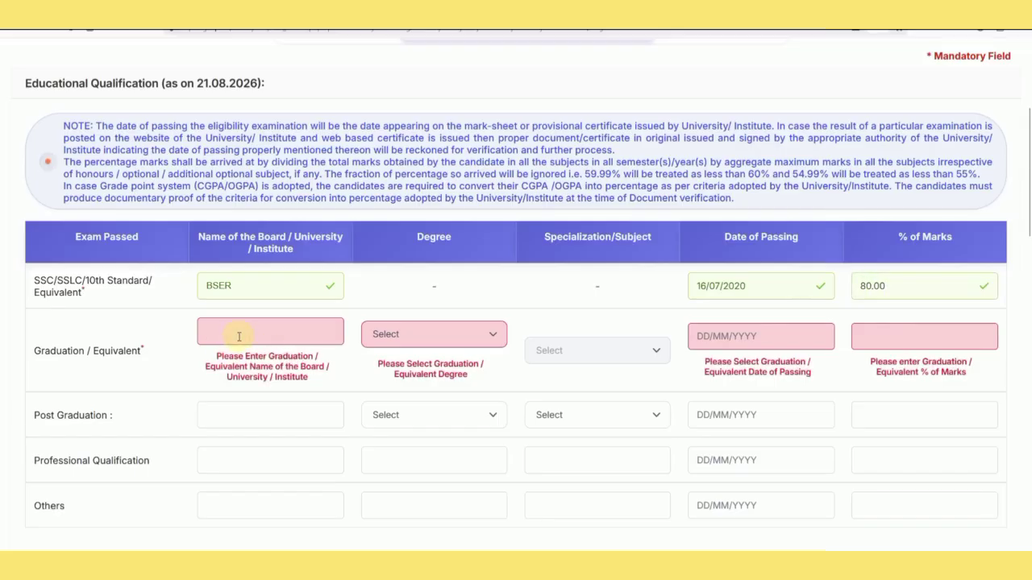
pyautogui.write('RTU')
pyautogui.click(448, 334)
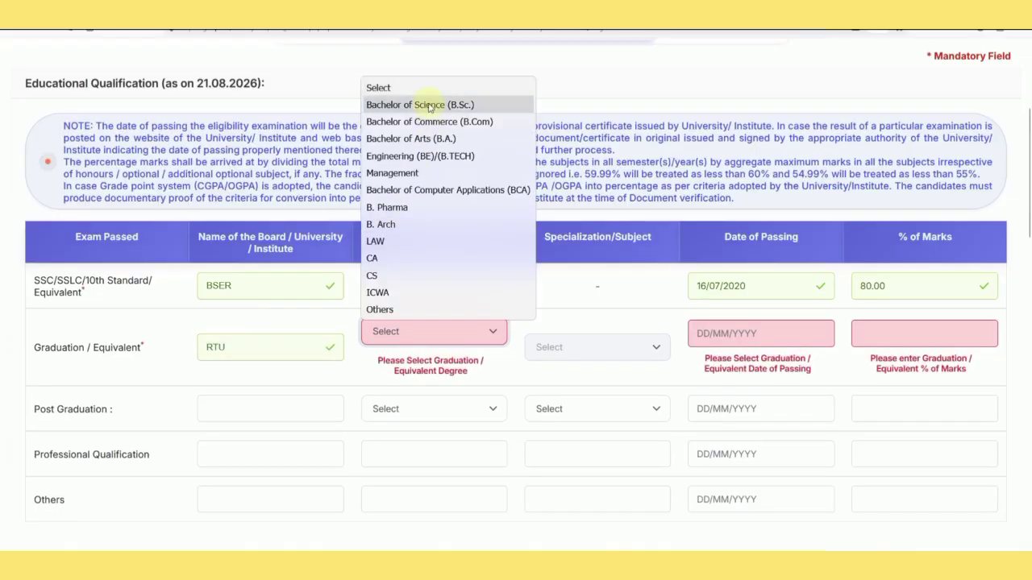
pyautogui.click(445, 153)
pyautogui.click(569, 333)
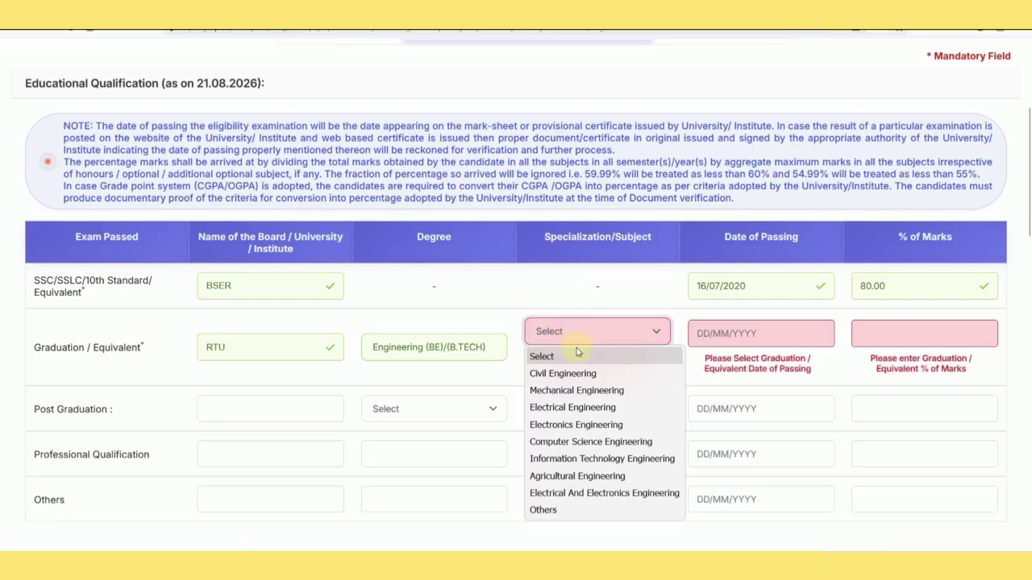
pyautogui.click(586, 392)
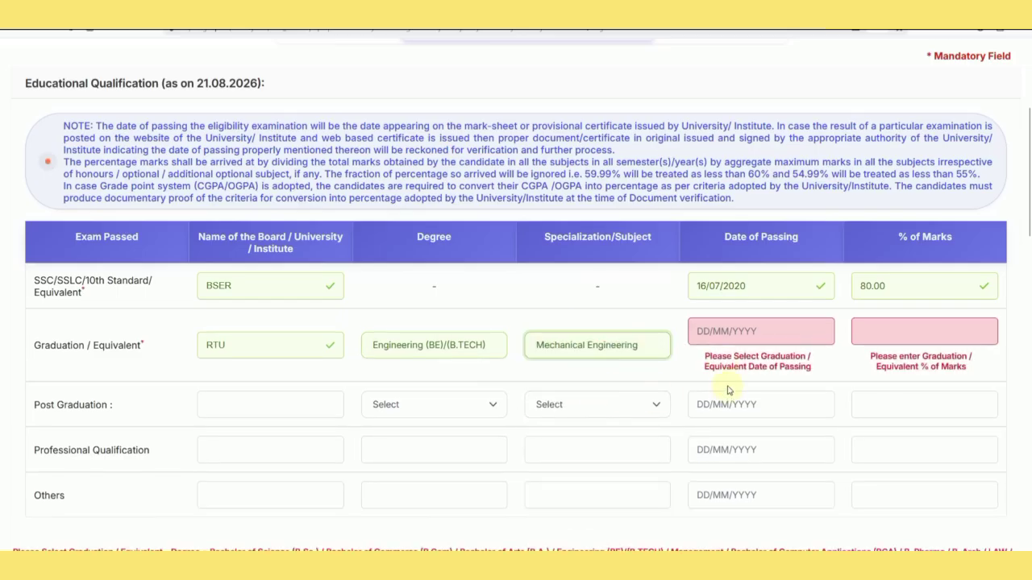
# Set the graduation passing date to 10/07/2026 and percentage to 70.00, acknowledging the two-decimal notice.
pyautogui.click(719, 337)
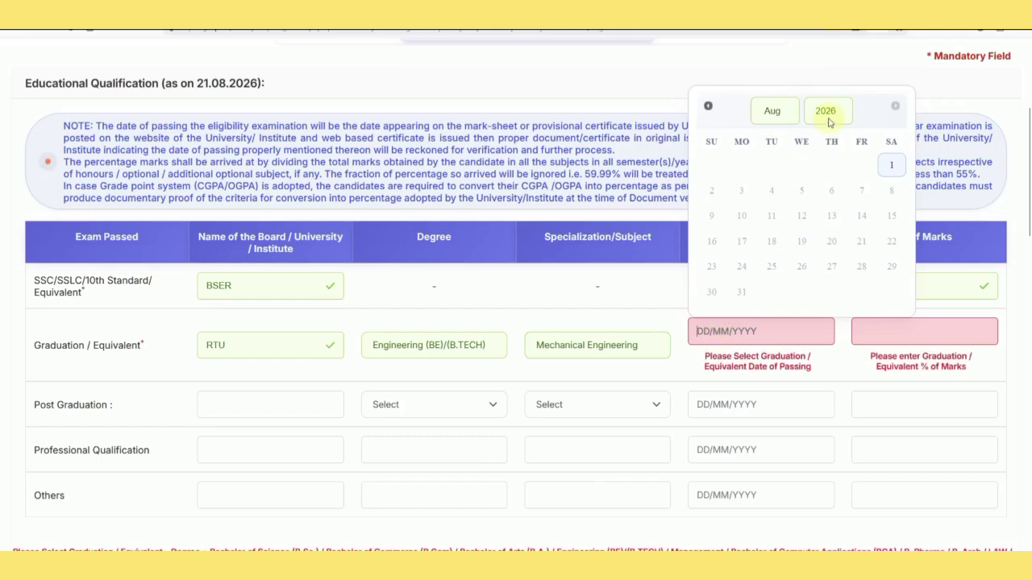
pyautogui.click(786, 113)
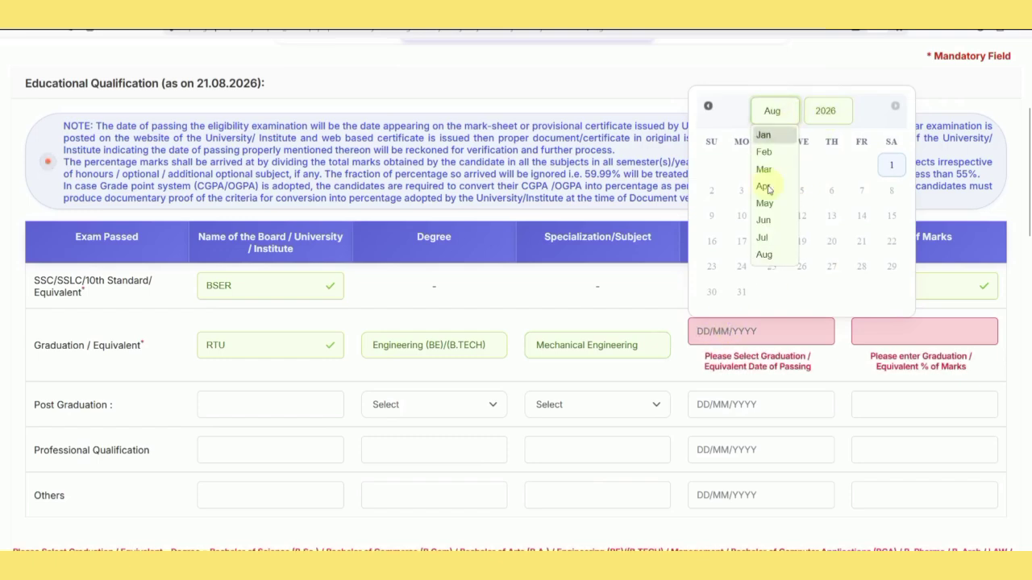
pyautogui.click(770, 234)
pyautogui.click(858, 197)
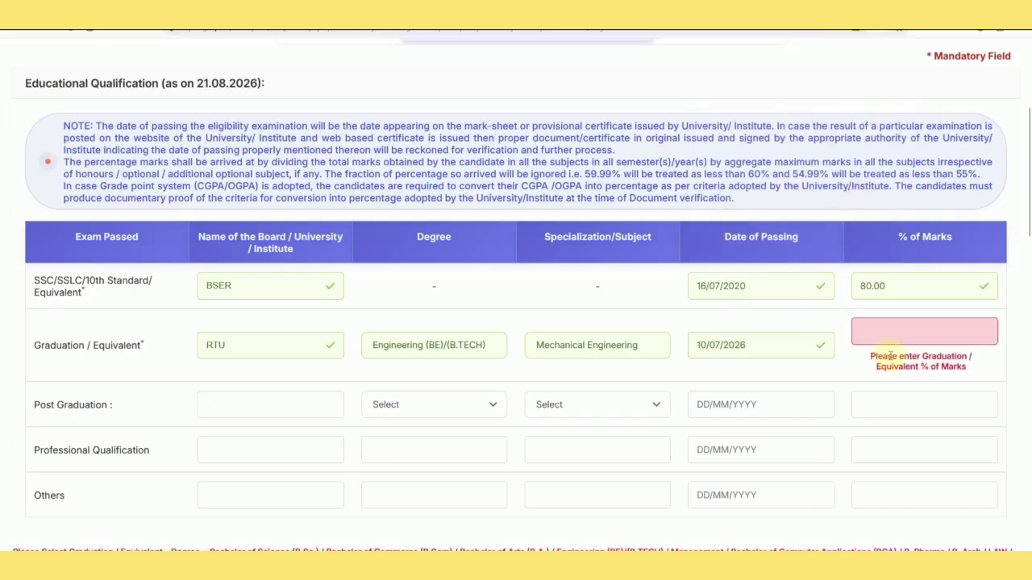
pyautogui.click(893, 341)
pyautogui.write('70.00')
pyautogui.click(673, 382)
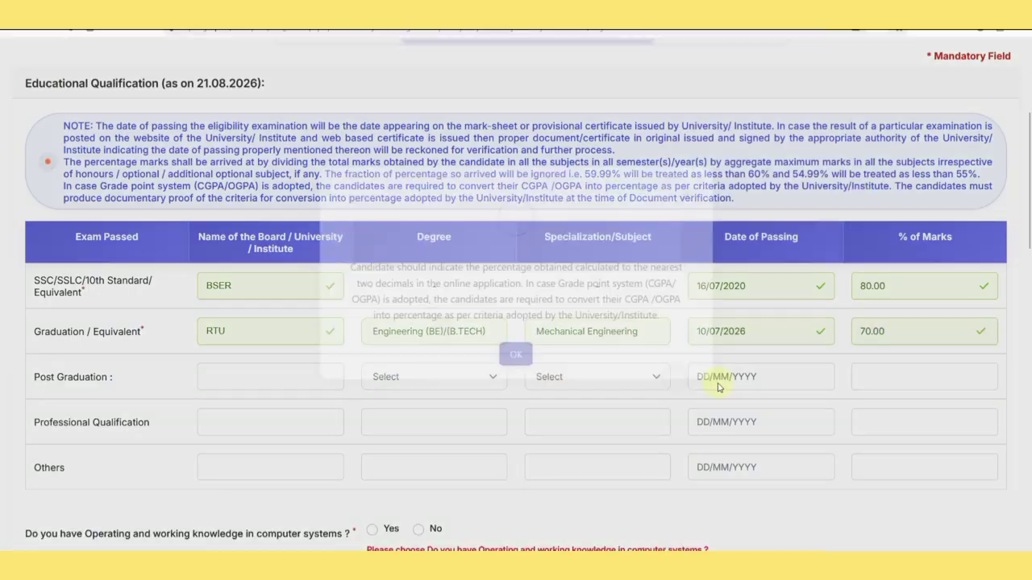
pyautogui.click(516, 383)
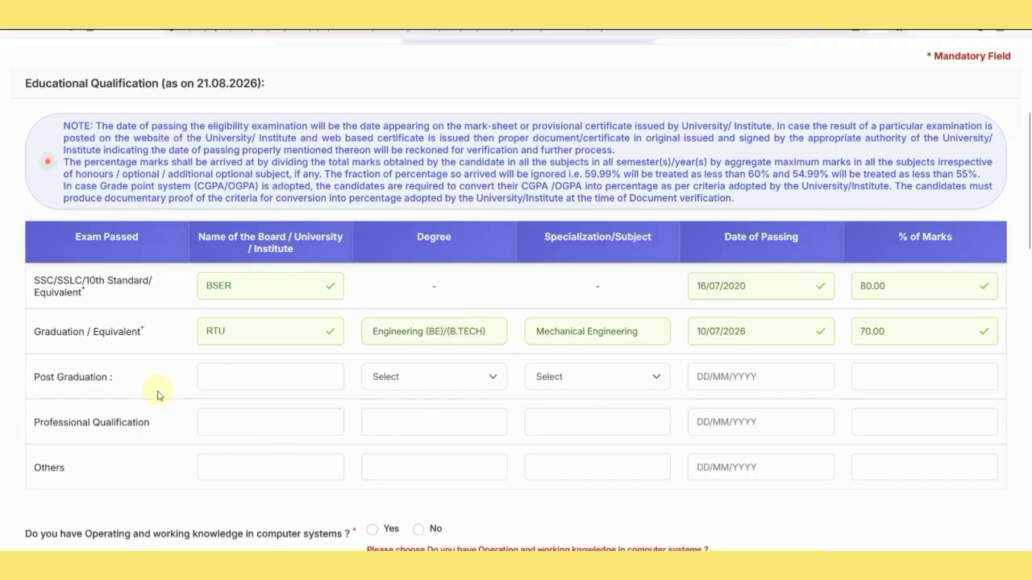
# Answer Yes to computer knowledge: studied in High School/College/Institute, with Computer as a Subject.
pyautogui.scroll(-2, 174, 429)
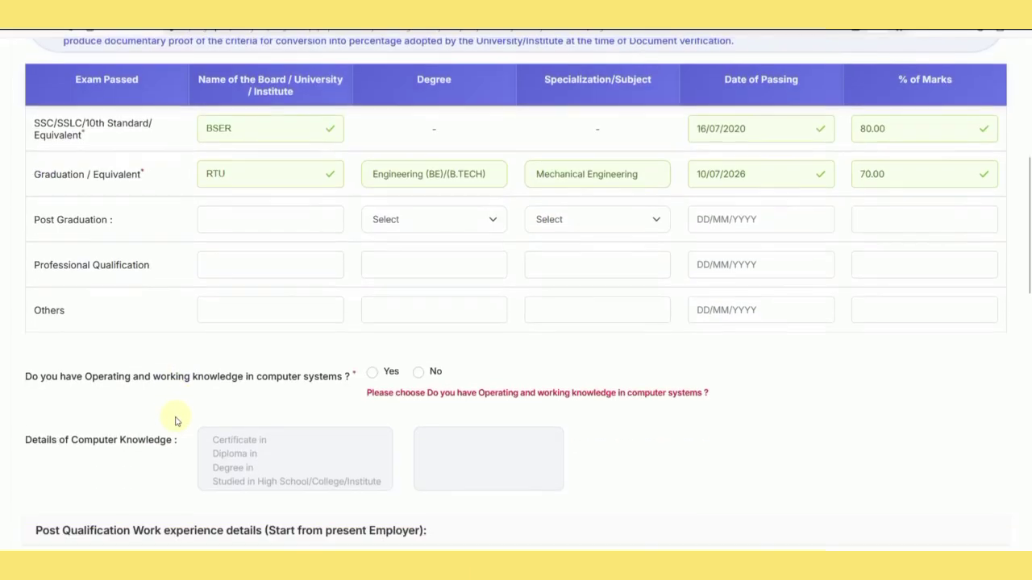
pyautogui.click(375, 374)
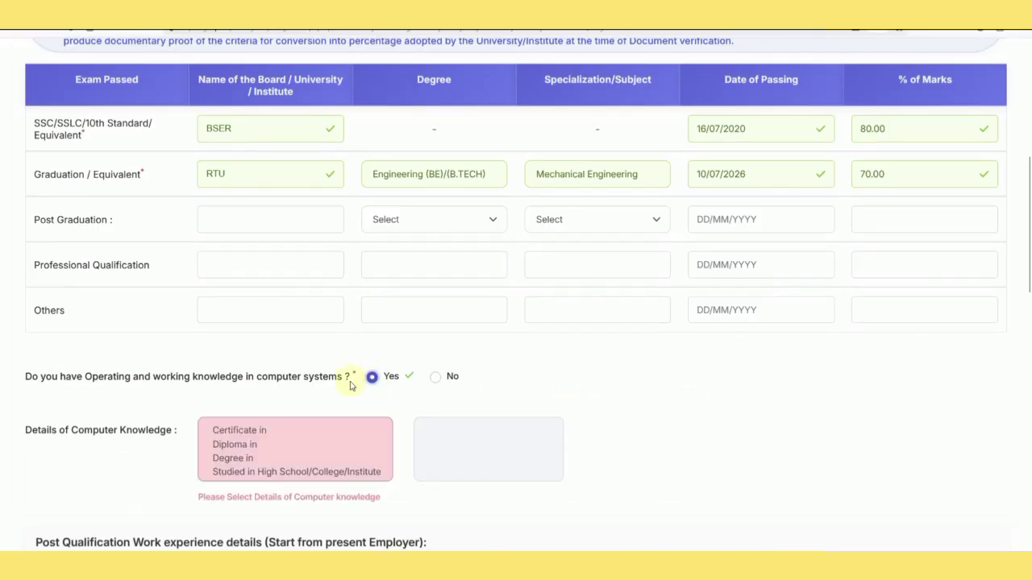
pyautogui.scroll(-1, 322, 391)
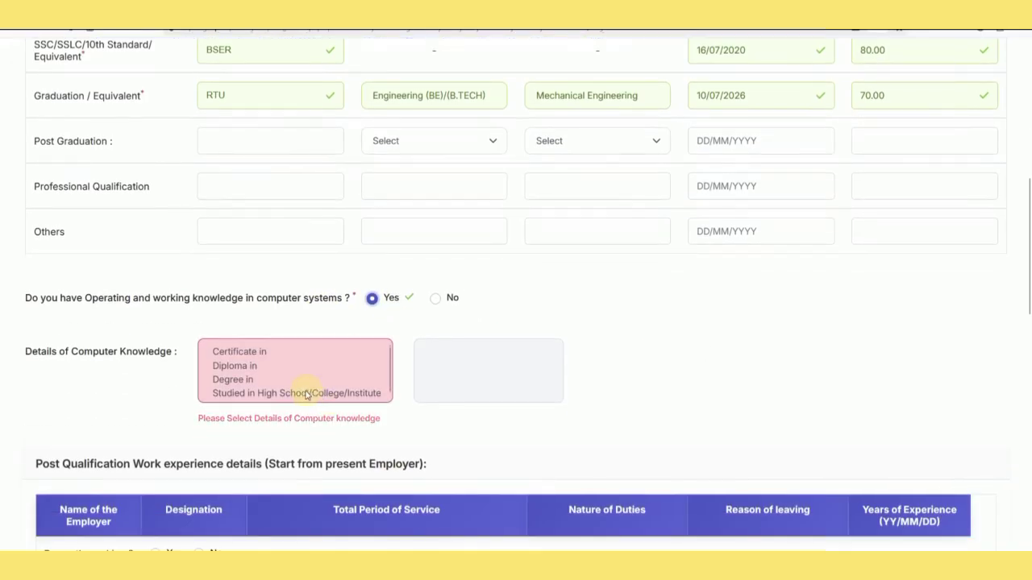
pyautogui.click(241, 352)
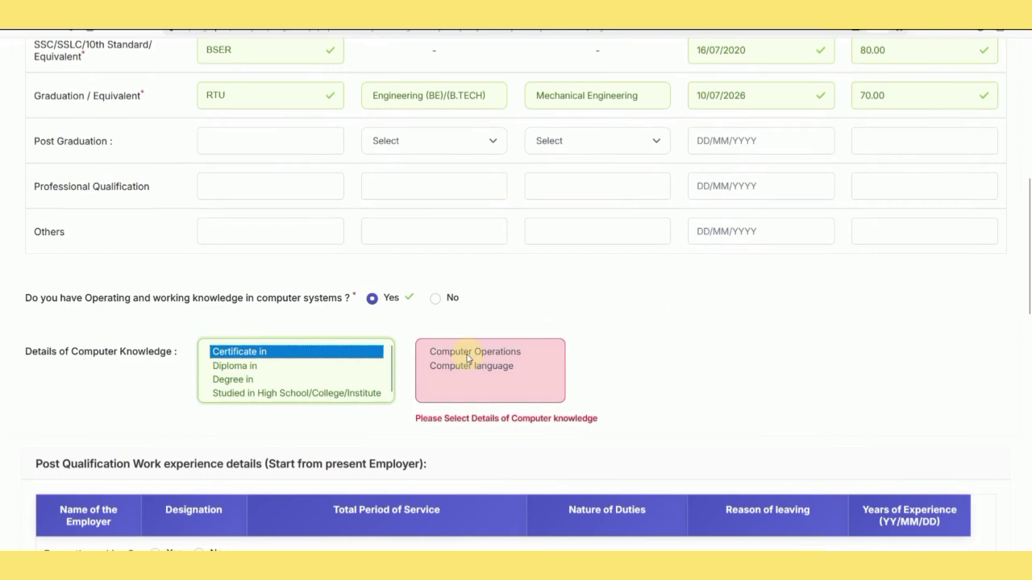
pyautogui.click(243, 365)
pyautogui.click(253, 381)
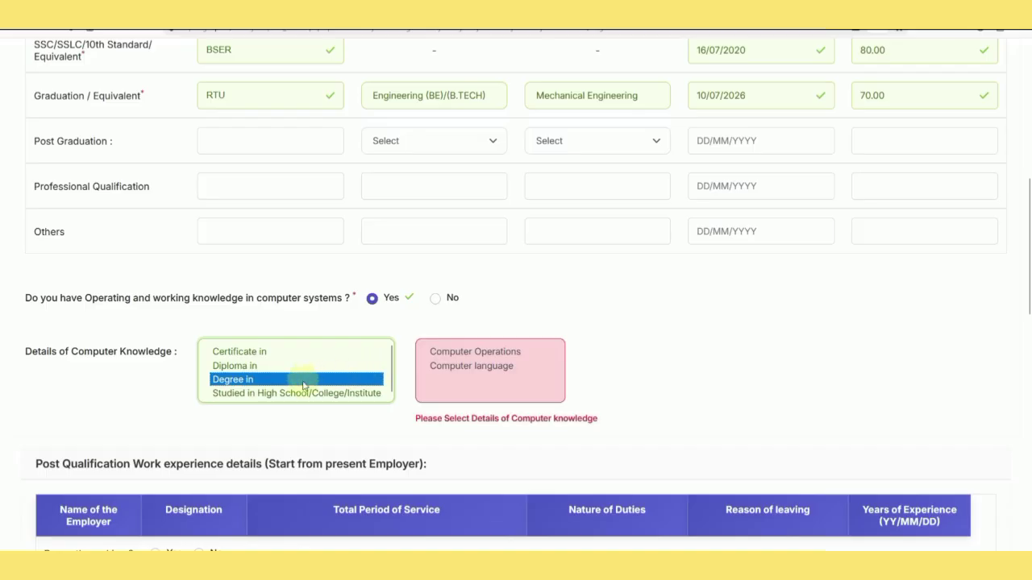
pyautogui.click(290, 393)
pyautogui.click(476, 355)
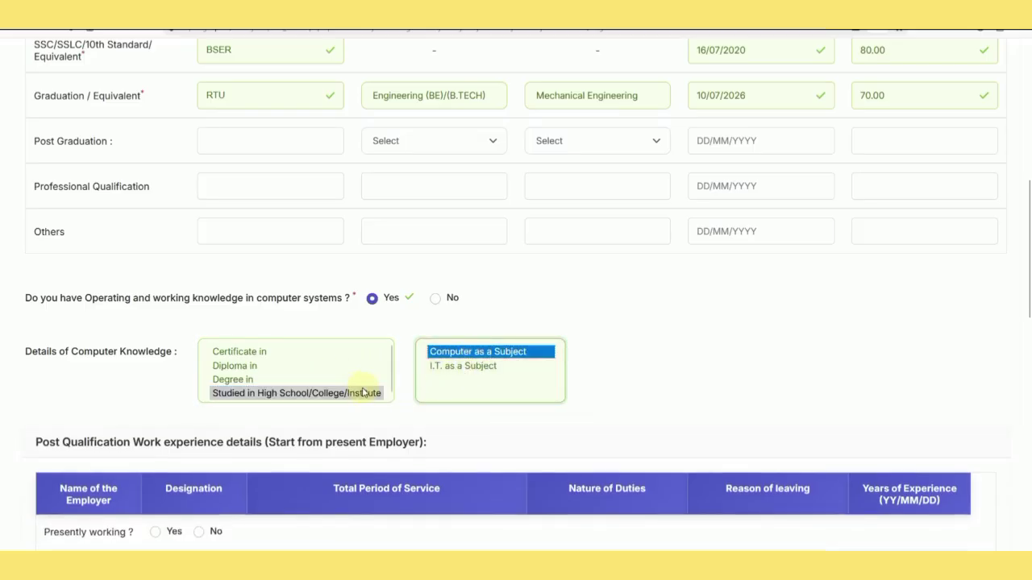
pyautogui.click(609, 383)
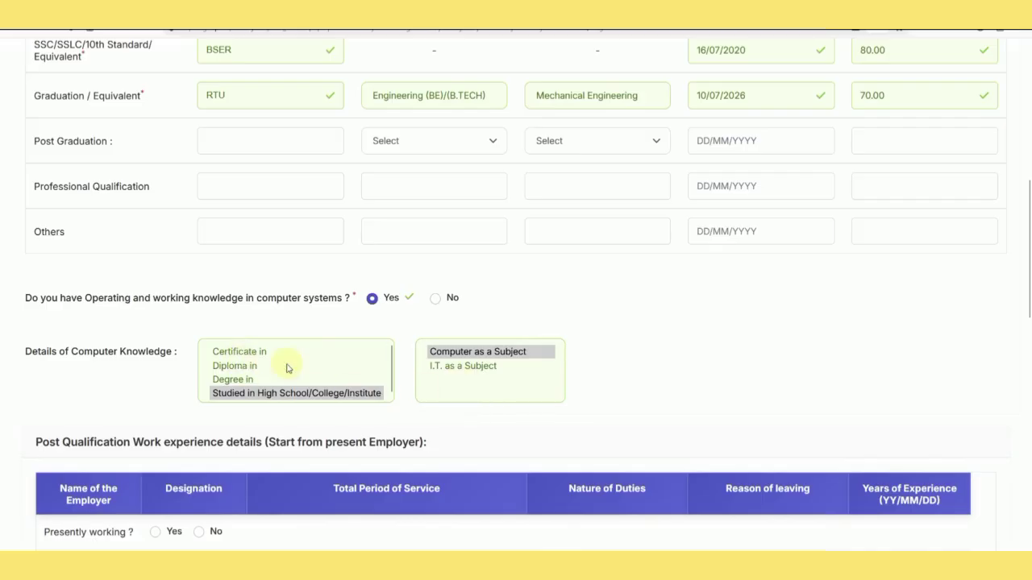
pyautogui.scroll(-3, 400, 352)
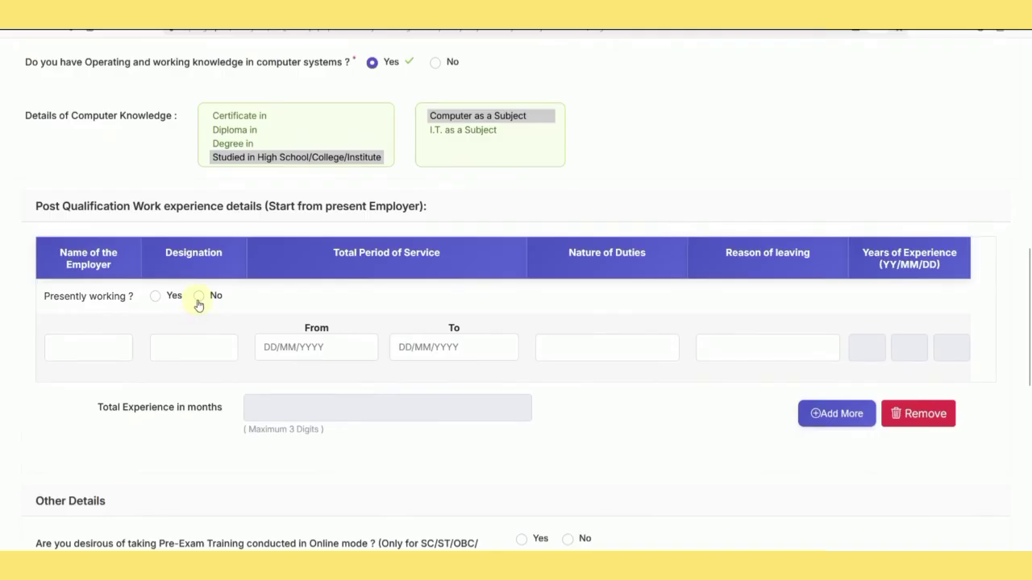
pyautogui.scroll(-4, 288, 312)
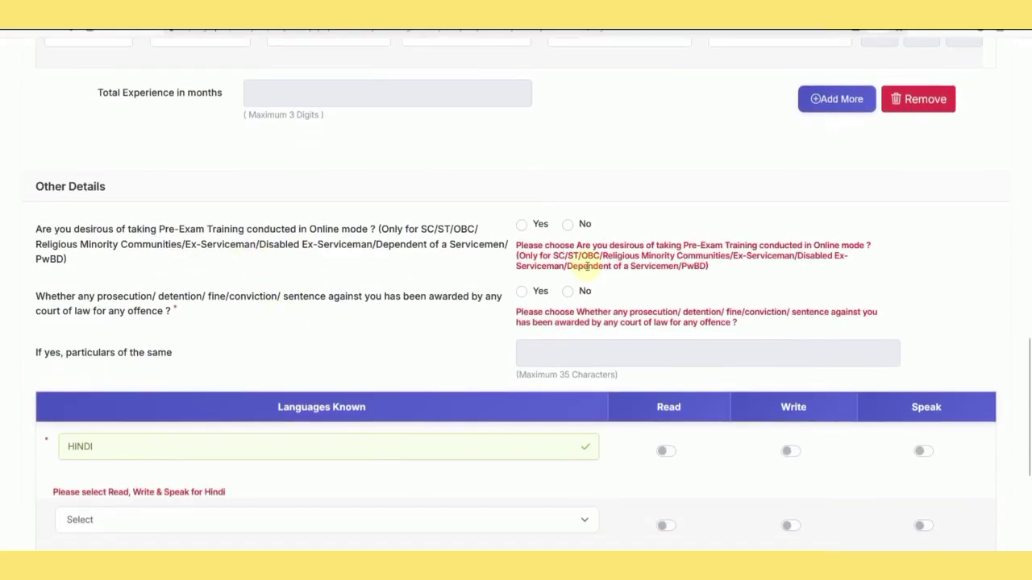
# Opt in to the online pre-exam training and answer No to any prosecution or conviction.
pyautogui.click(522, 226)
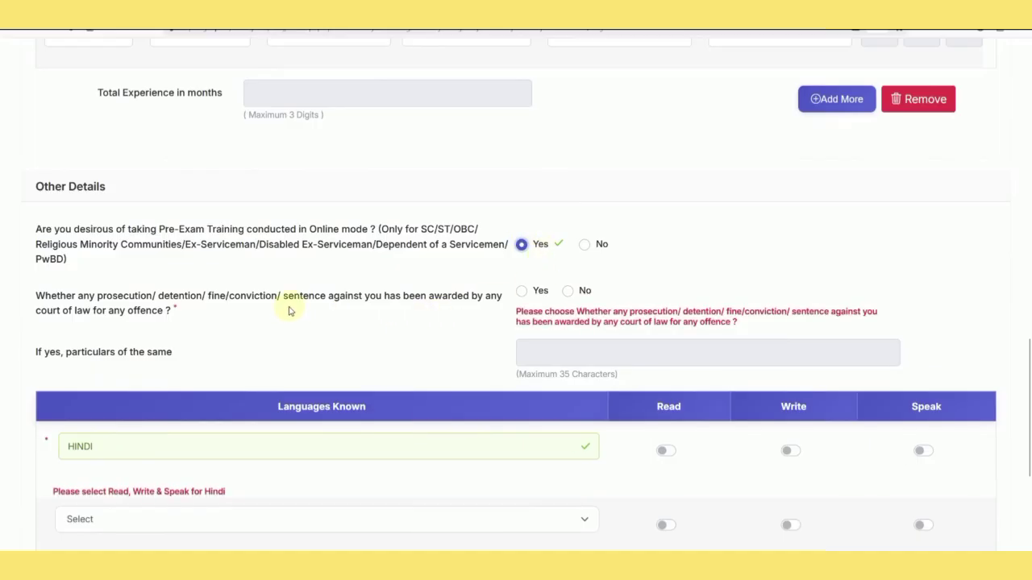
pyautogui.click(570, 292)
pyautogui.scroll(-2, 527, 309)
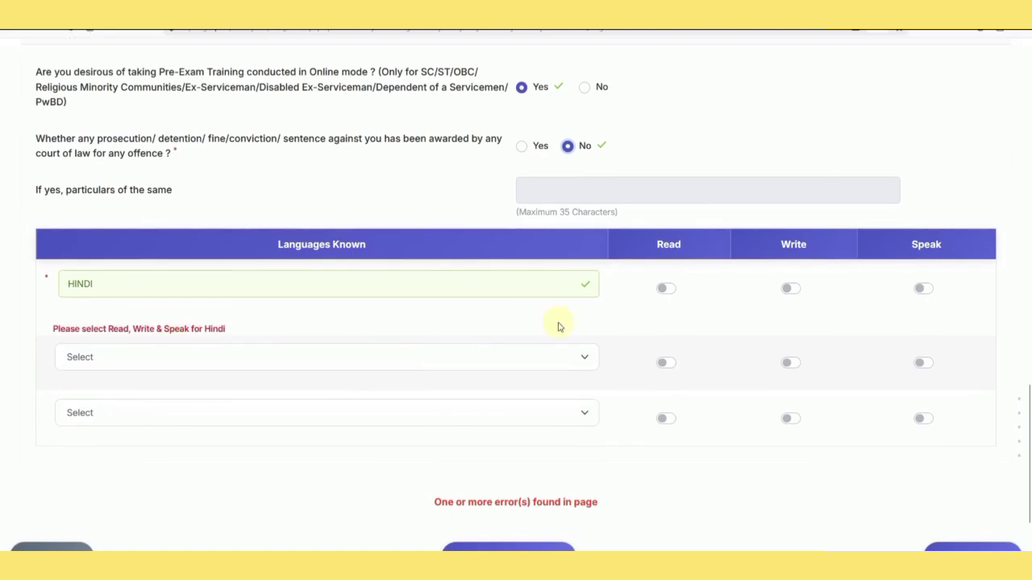
# Mark Hindi and English as languages you can read, write and speak.
pyautogui.click(664, 292)
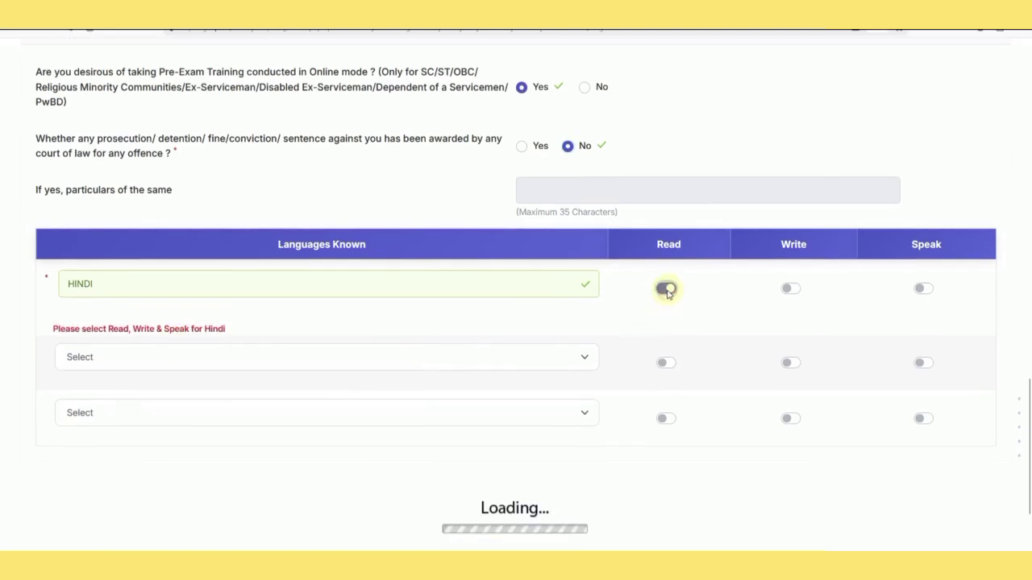
pyautogui.click(794, 292)
pyautogui.click(923, 290)
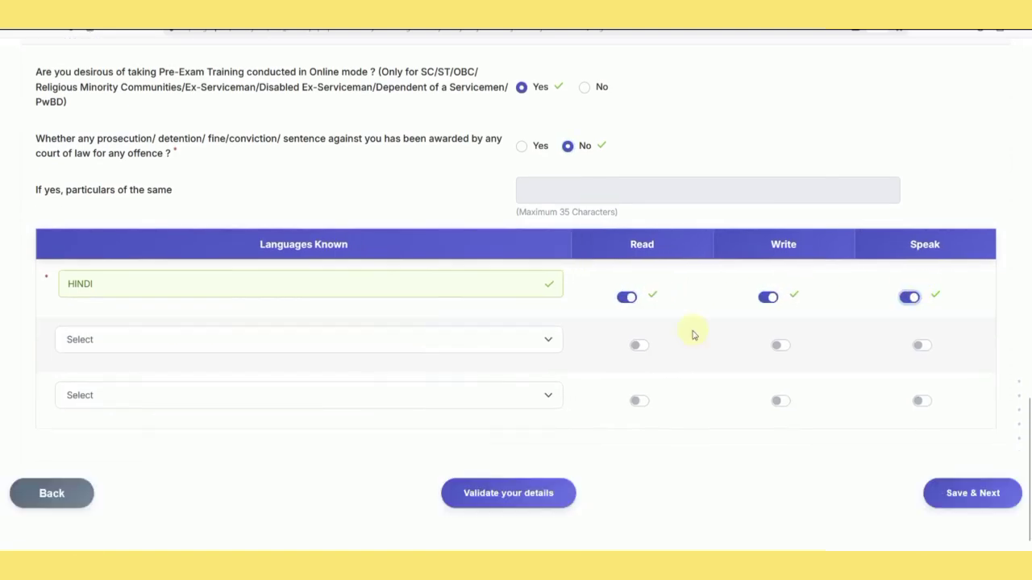
pyautogui.click(204, 339)
pyautogui.click(184, 378)
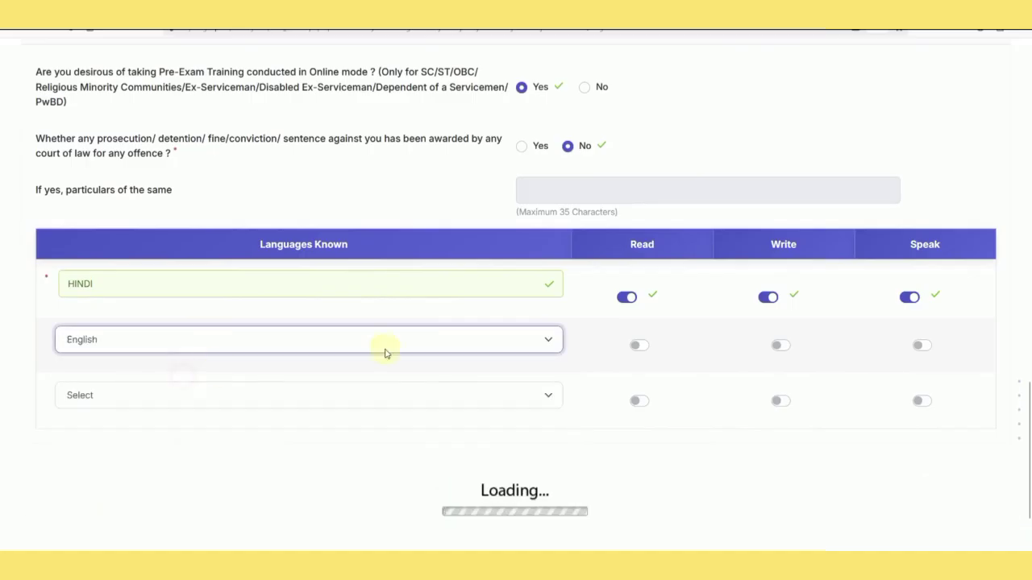
pyautogui.click(665, 347)
pyautogui.click(774, 351)
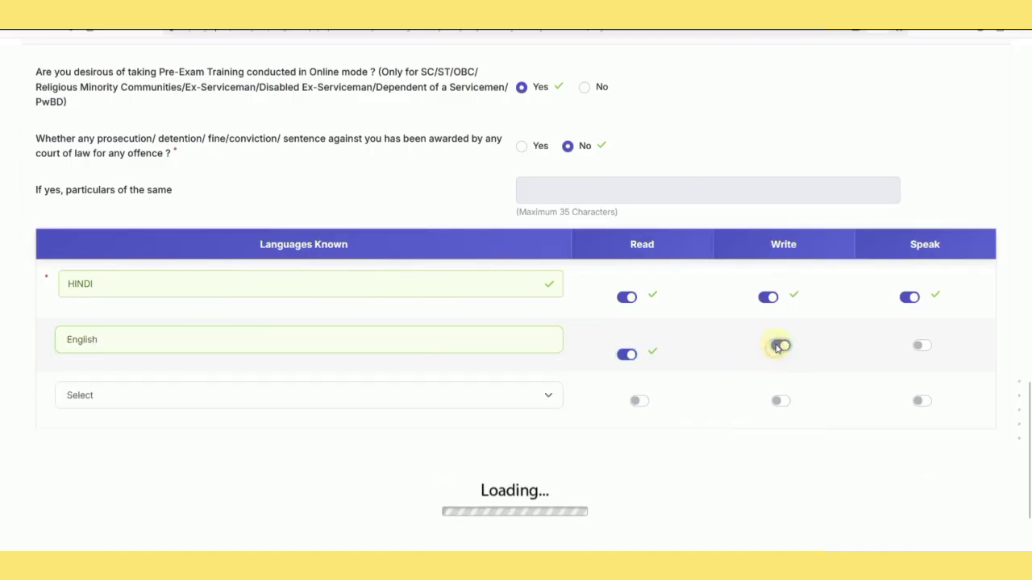
pyautogui.click(921, 346)
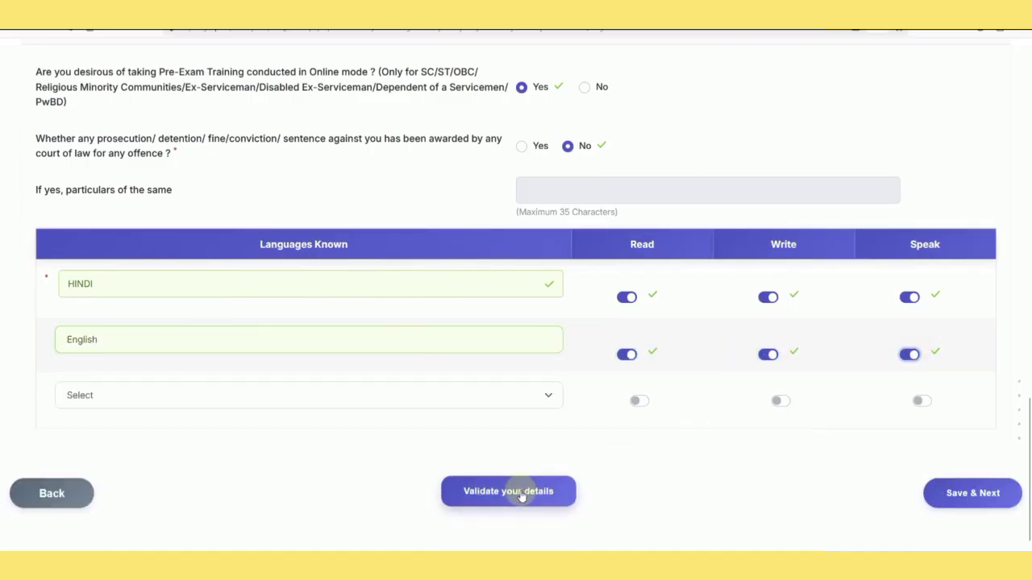
# Validate the entered details, acknowledge the success message, and save the page.
pyautogui.click(523, 495)
pyautogui.click(523, 496)
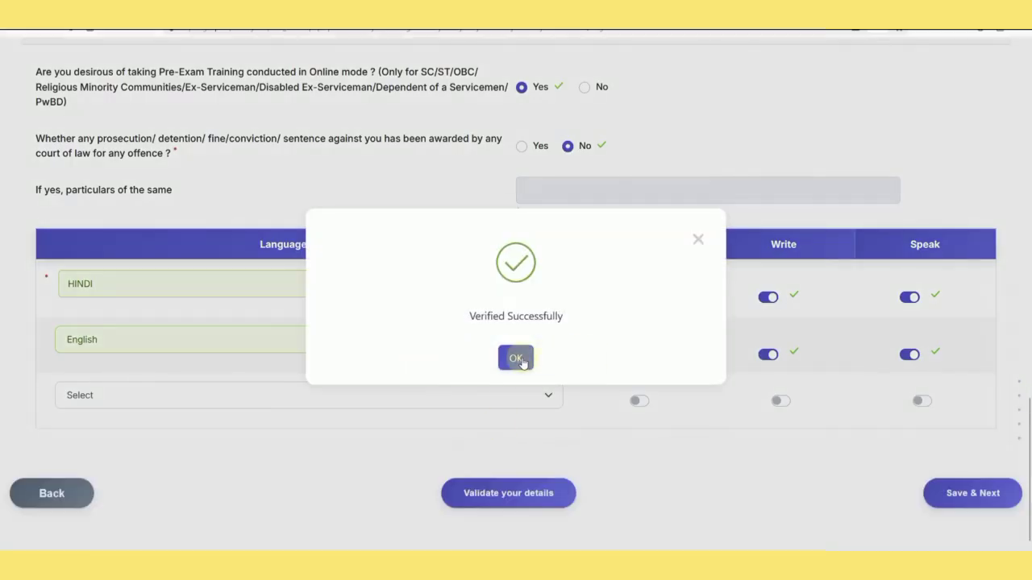
pyautogui.click(514, 357)
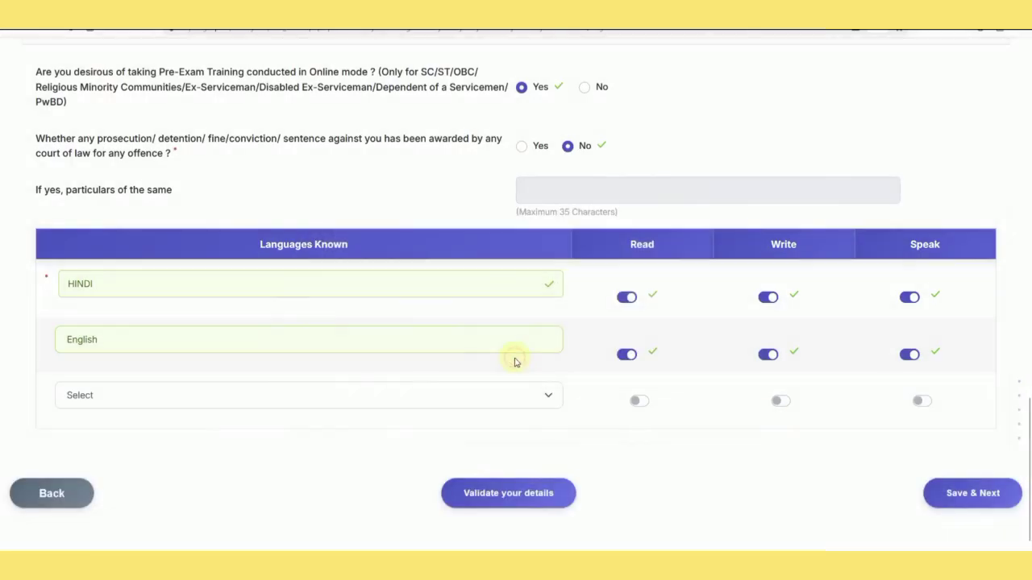
pyautogui.click(991, 501)
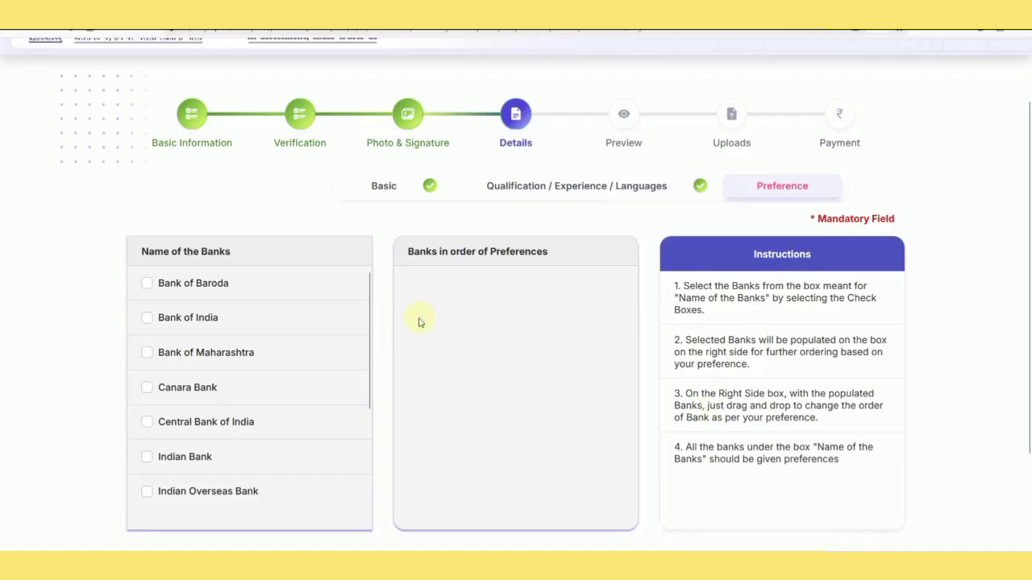
pyautogui.scroll(-2, 313, 339)
pyautogui.scroll(2, 325, 360)
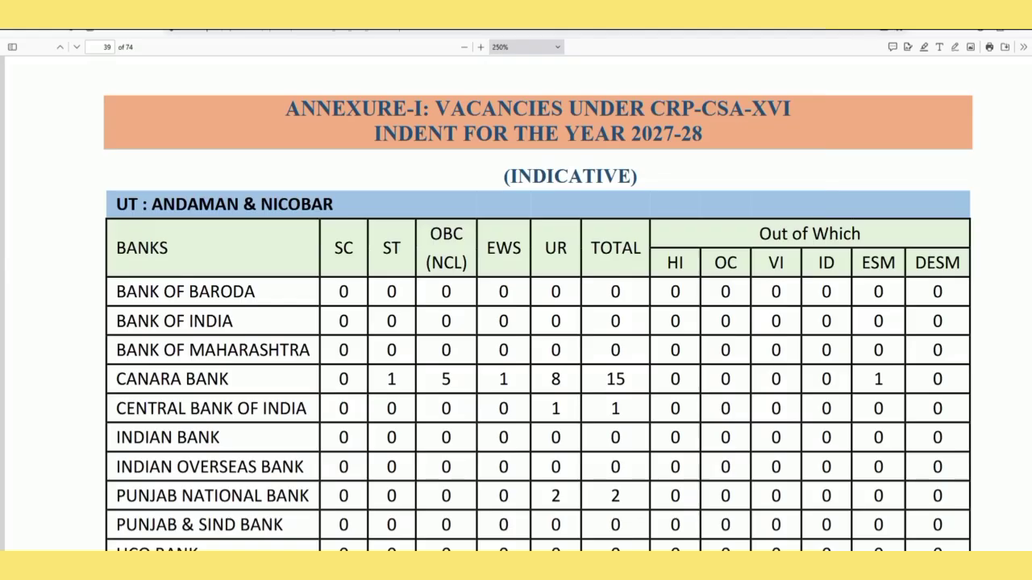
# Scroll through the Annexure-I vacancy tables from page 39 to the Nagaland table on page 47.
pyautogui.scroll(-5, 546, 298)
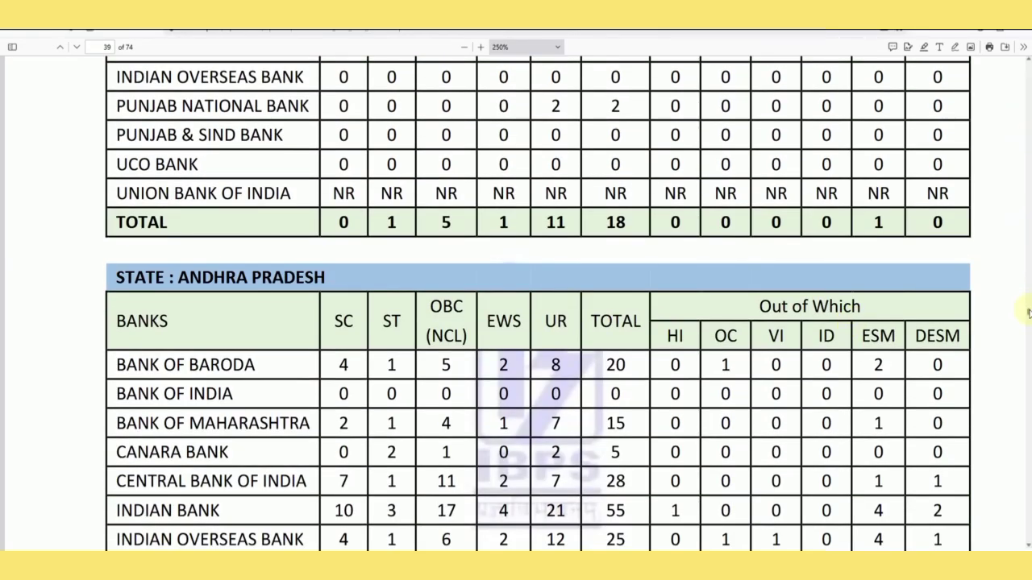
pyautogui.moveTo(1029, 312); pyautogui.dragTo(1029, 336)
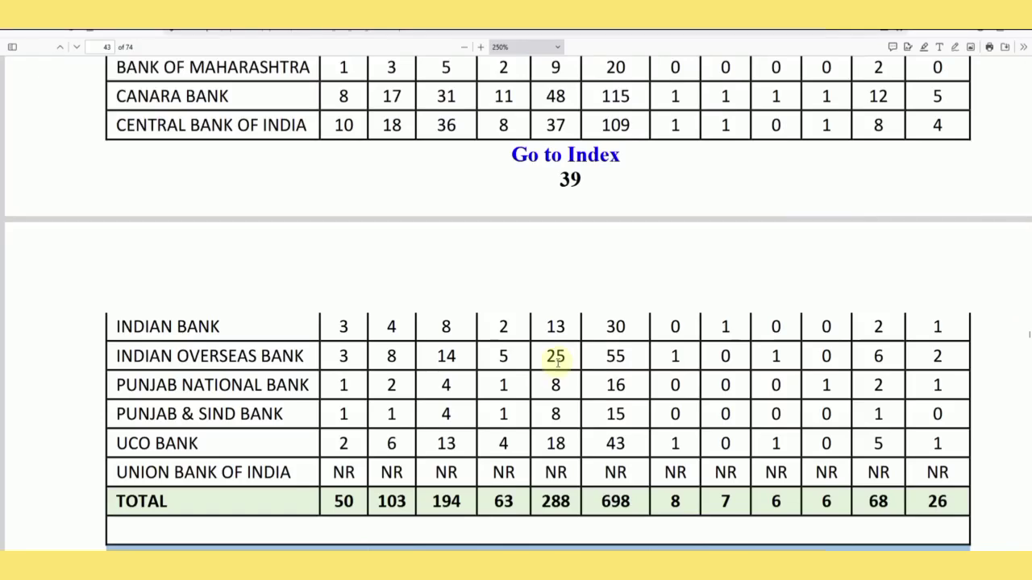
pyautogui.scroll(-4, 557, 361)
pyautogui.scroll(-1, 572, 343)
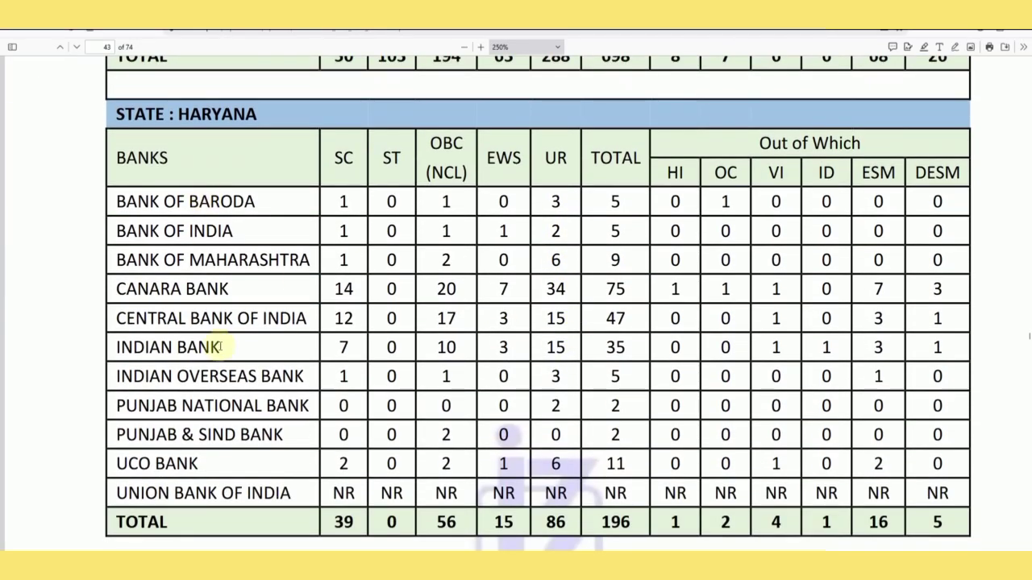
pyautogui.scroll(-6, 241, 398)
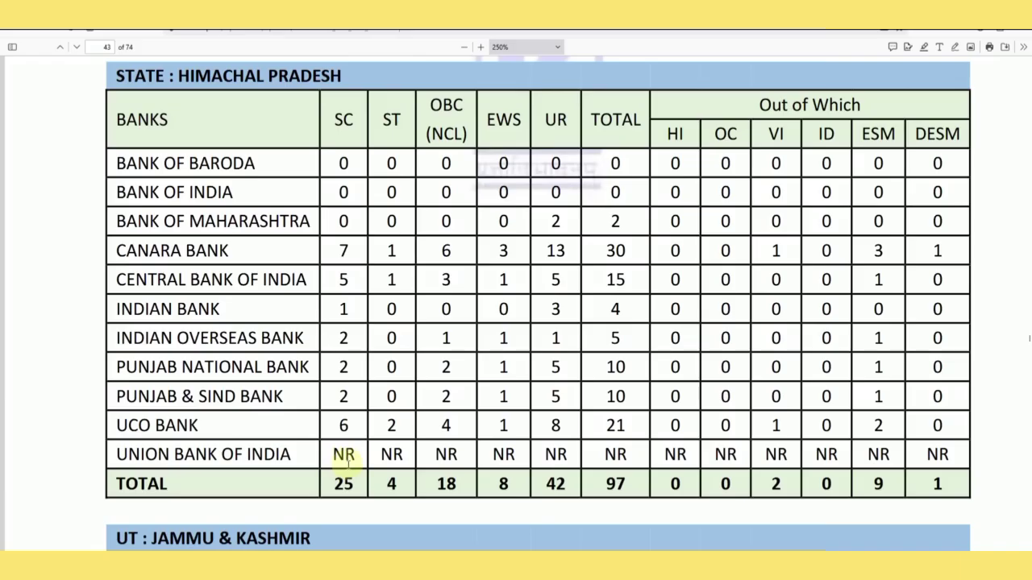
pyautogui.scroll(-10, 392, 396)
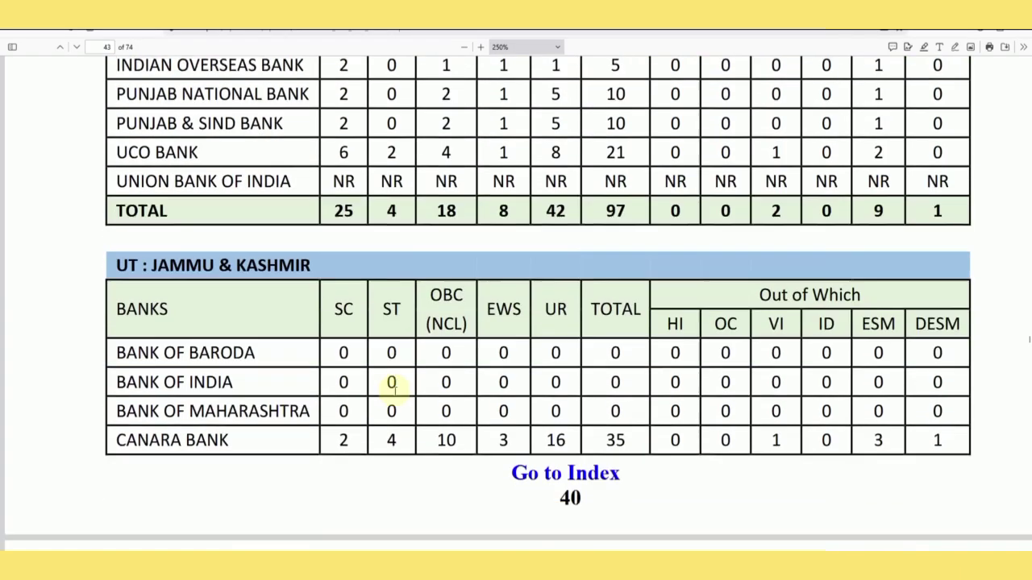
pyautogui.scroll(-15, 392, 394)
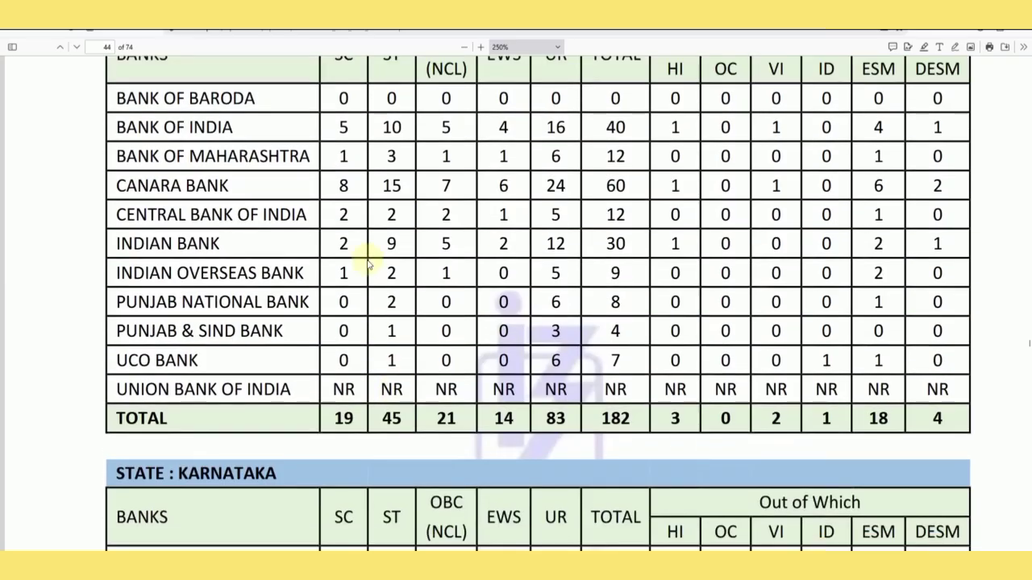
pyautogui.scroll(-15, 392, 319)
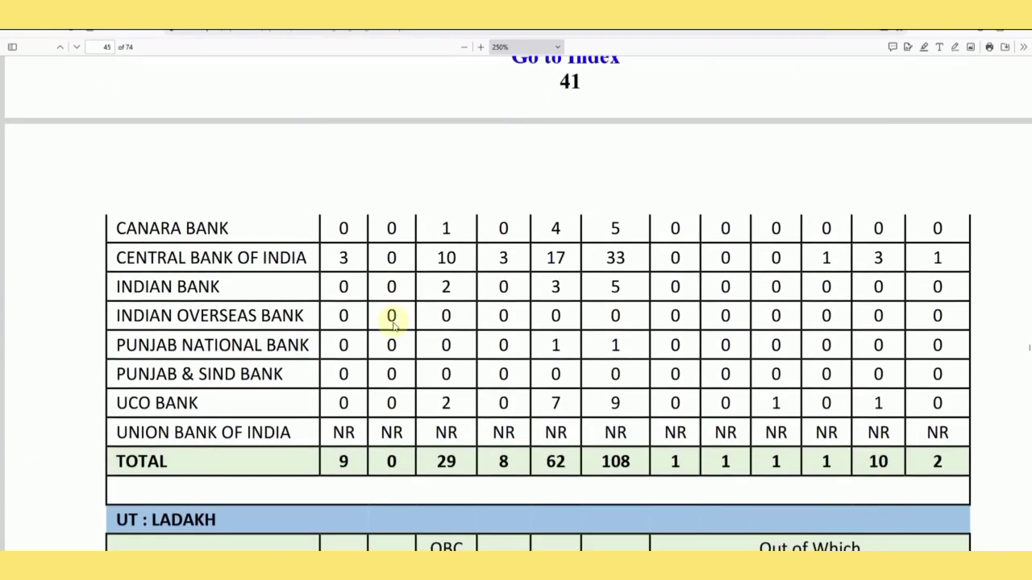
pyautogui.scroll(-15, 392, 320)
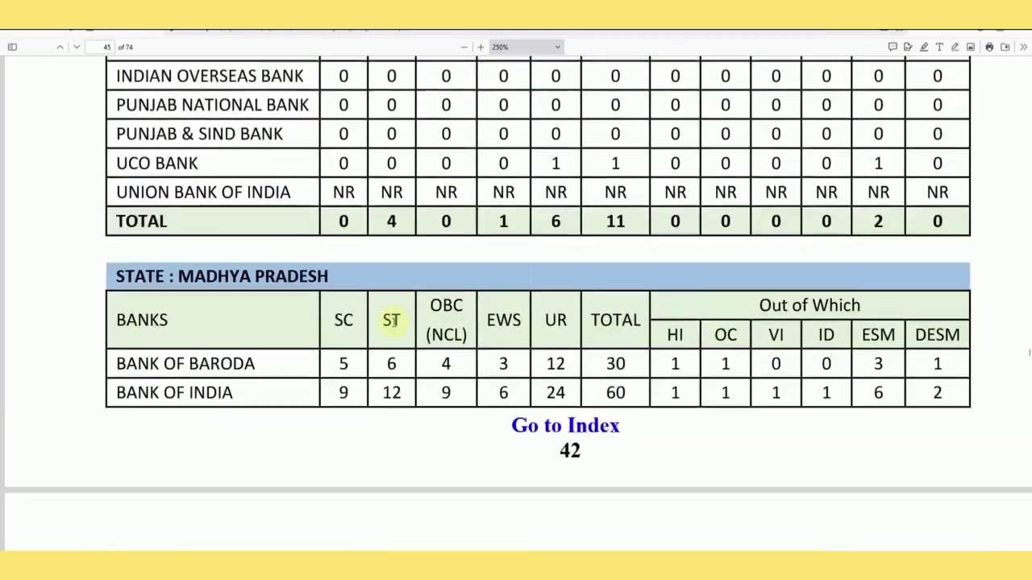
pyautogui.scroll(-15, 394, 327)
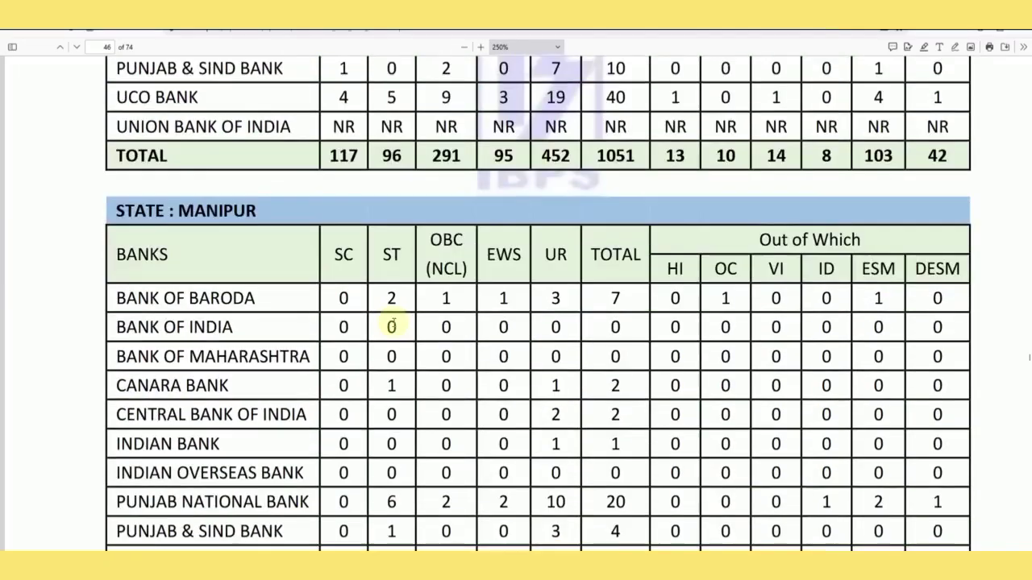
pyautogui.scroll(-12, 392, 326)
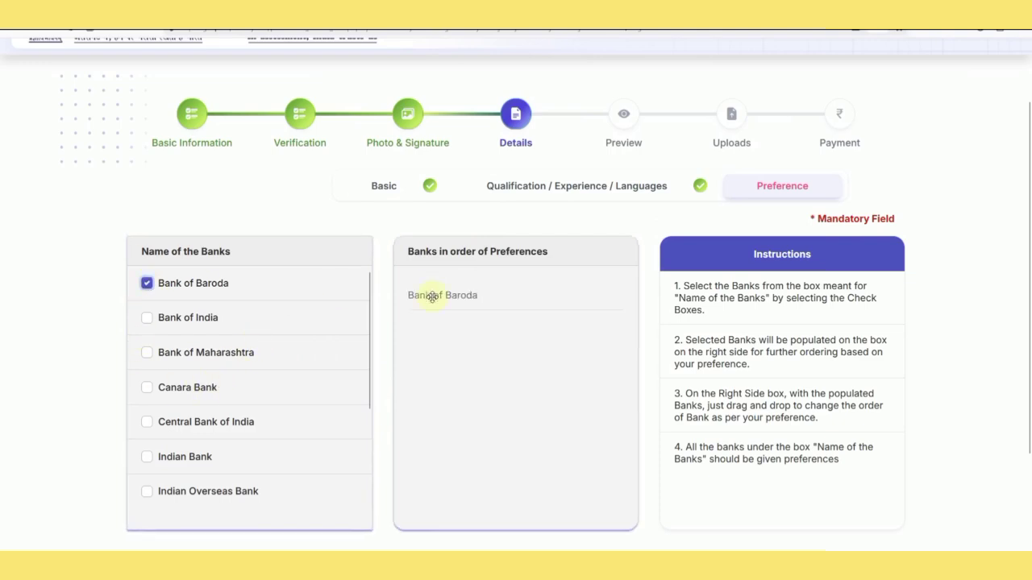
# Add Union Bank of India, UCO Bank, Indian Bank and Punjab National Bank to the preferences.
pyautogui.scroll(-3, 237, 387)
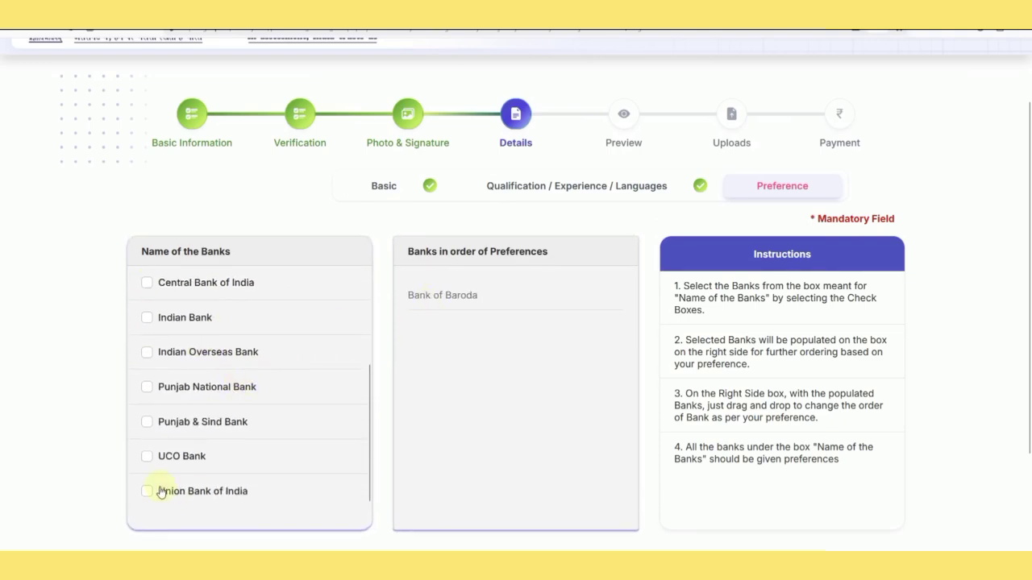
pyautogui.click(152, 493)
pyautogui.click(147, 456)
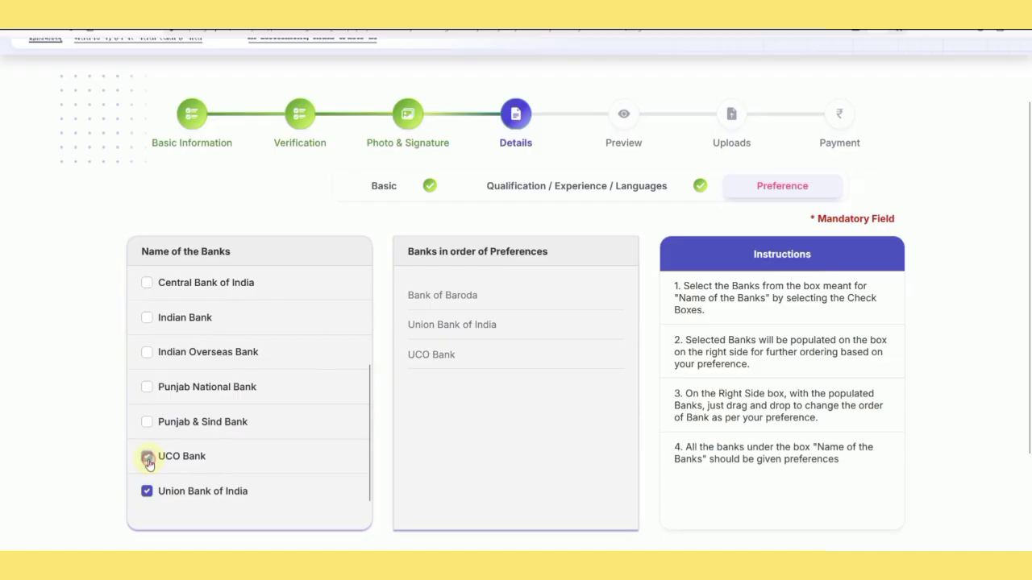
pyautogui.click(147, 320)
pyautogui.click(147, 387)
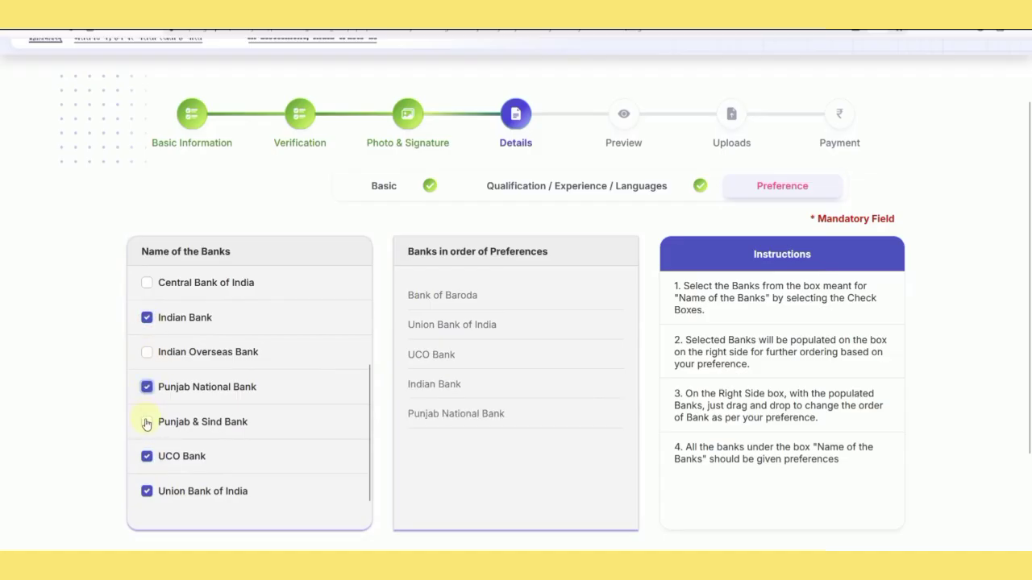
# Add Bank of India, Canara, Maharashtra, Central Bank, Indian Overseas and Punjab & Sind banks.
pyautogui.scroll(1, 159, 417)
pyautogui.scroll(3, 159, 417)
pyautogui.click(148, 319)
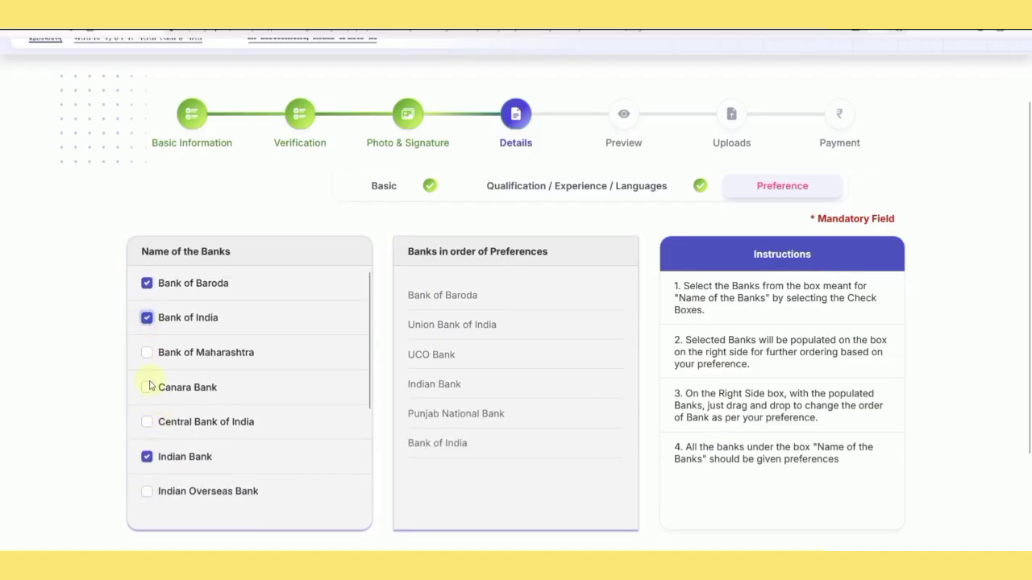
pyautogui.click(147, 389)
pyautogui.click(148, 355)
pyautogui.click(148, 421)
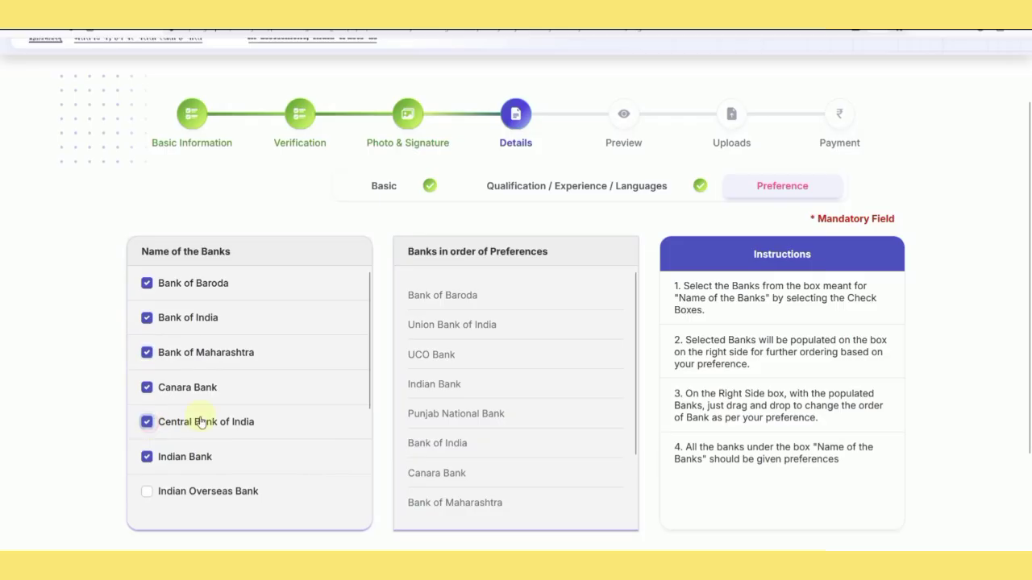
pyautogui.scroll(-2, 162, 421)
pyautogui.scroll(-1, 149, 426)
pyautogui.scroll(-2, 148, 426)
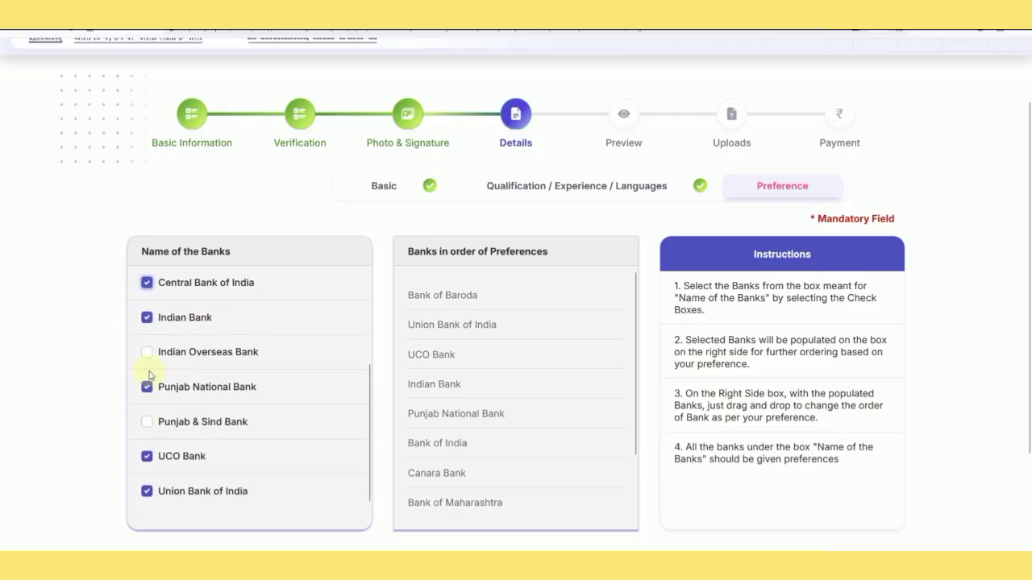
pyautogui.click(147, 353)
pyautogui.click(146, 422)
pyautogui.scroll(-1, 303, 387)
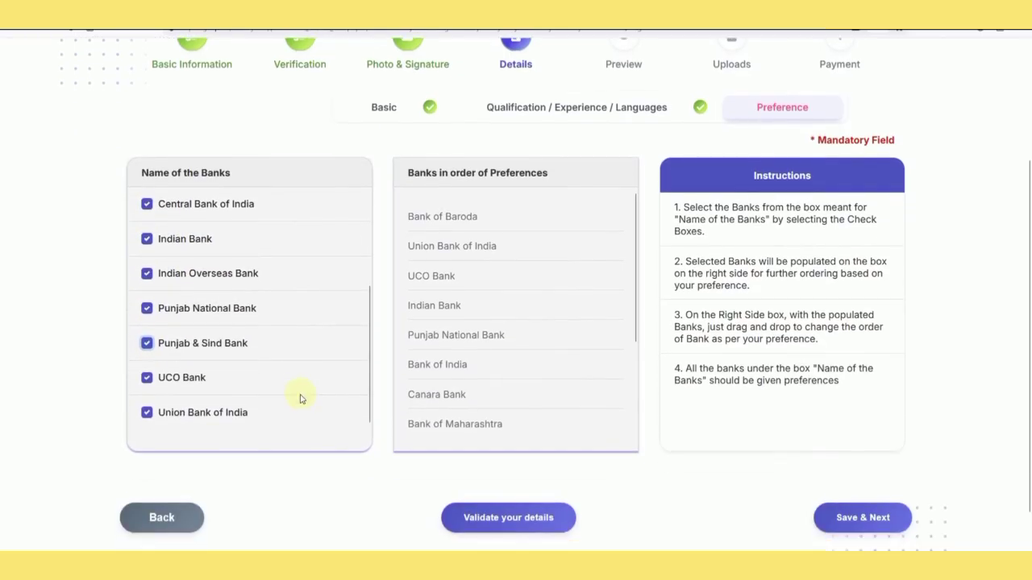
pyautogui.scroll(3, 300, 397)
# Validate the bank preference order, dismiss the success message, and save it.
pyautogui.click(521, 518)
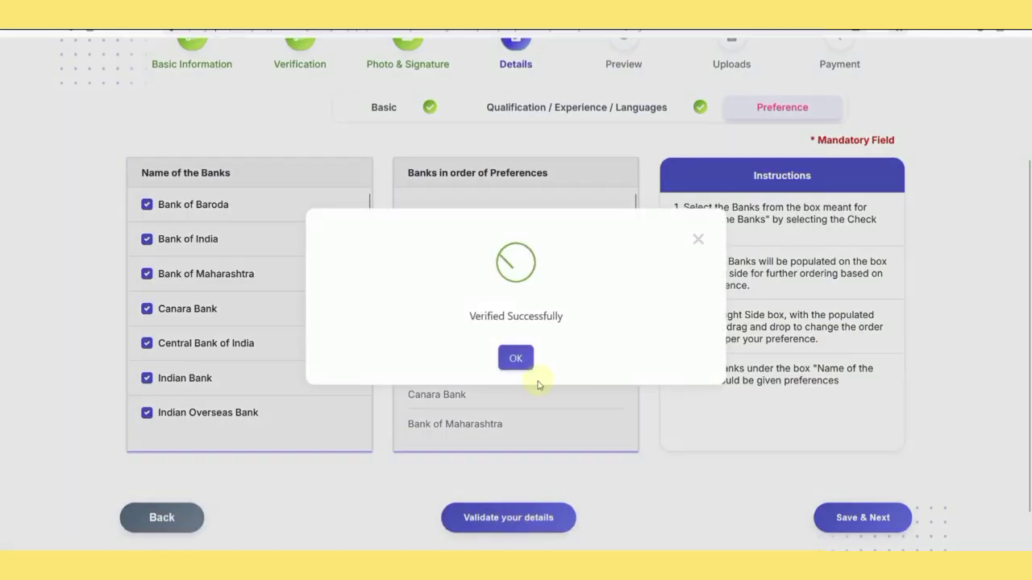
pyautogui.click(516, 358)
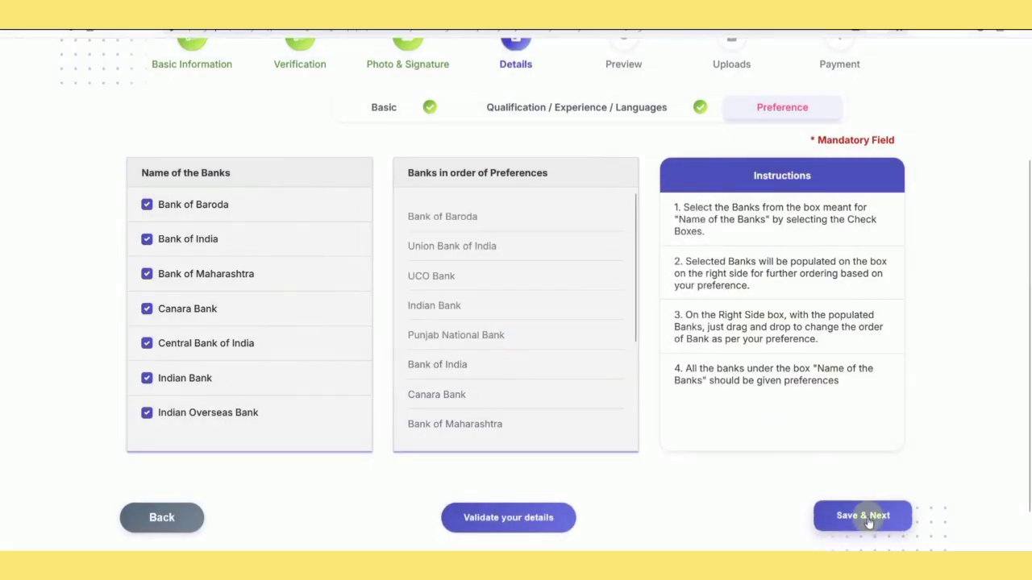
pyautogui.click(865, 517)
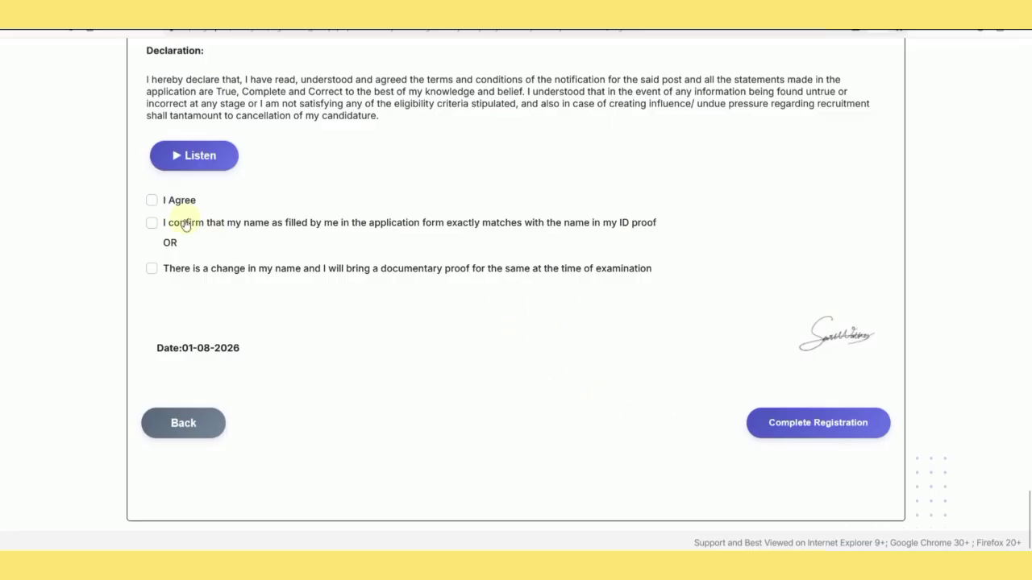
# Accept the declaration and confirm the name matches the ID proof.
pyautogui.click(153, 201)
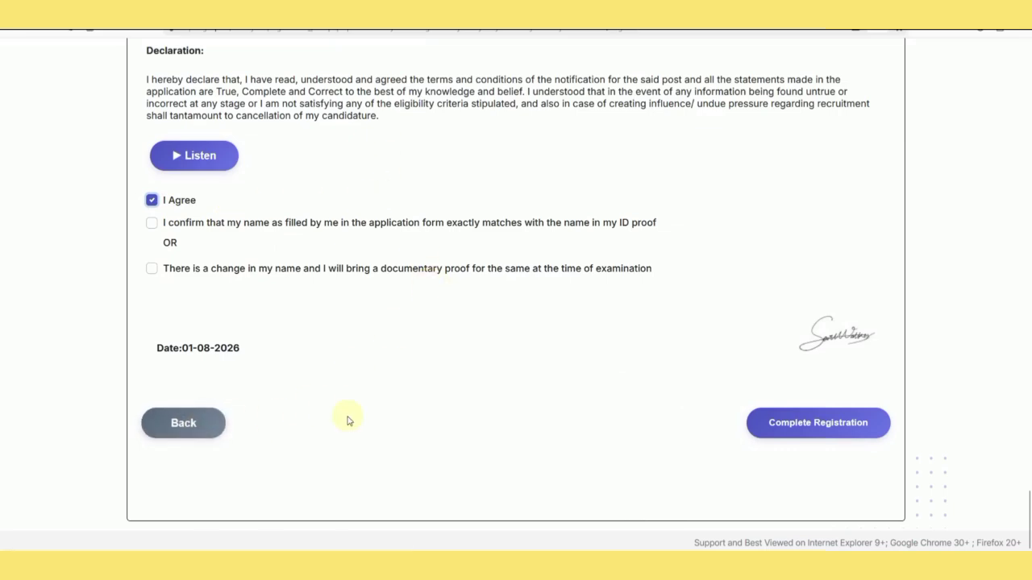
pyautogui.click(152, 223)
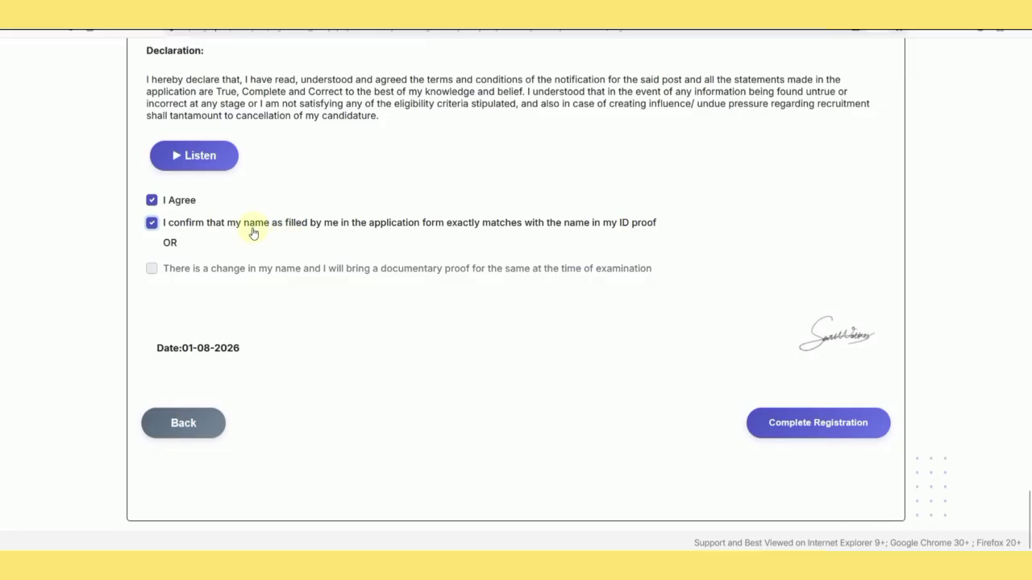
pyautogui.click(807, 430)
pyautogui.click(151, 224)
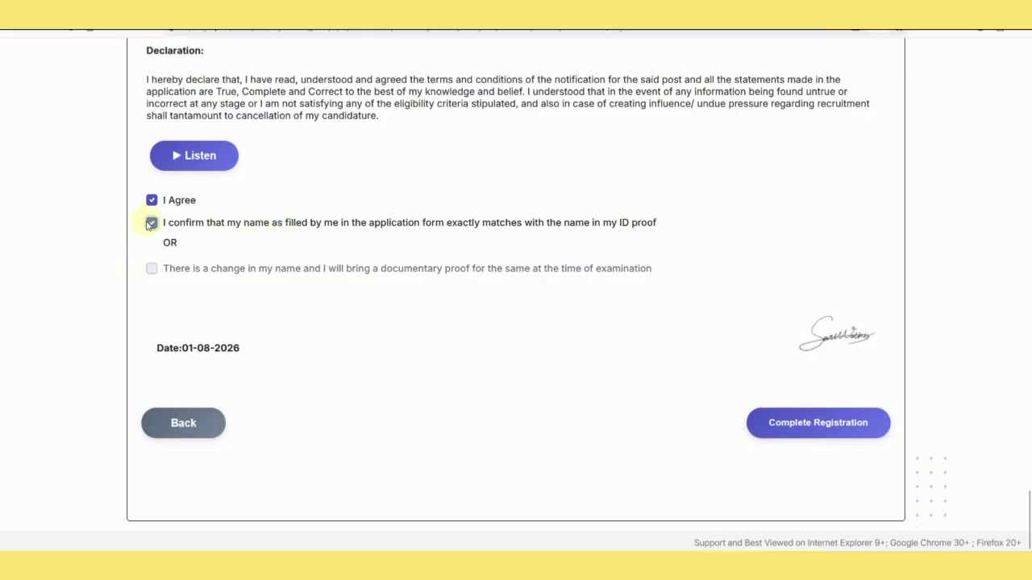
pyautogui.click(152, 268)
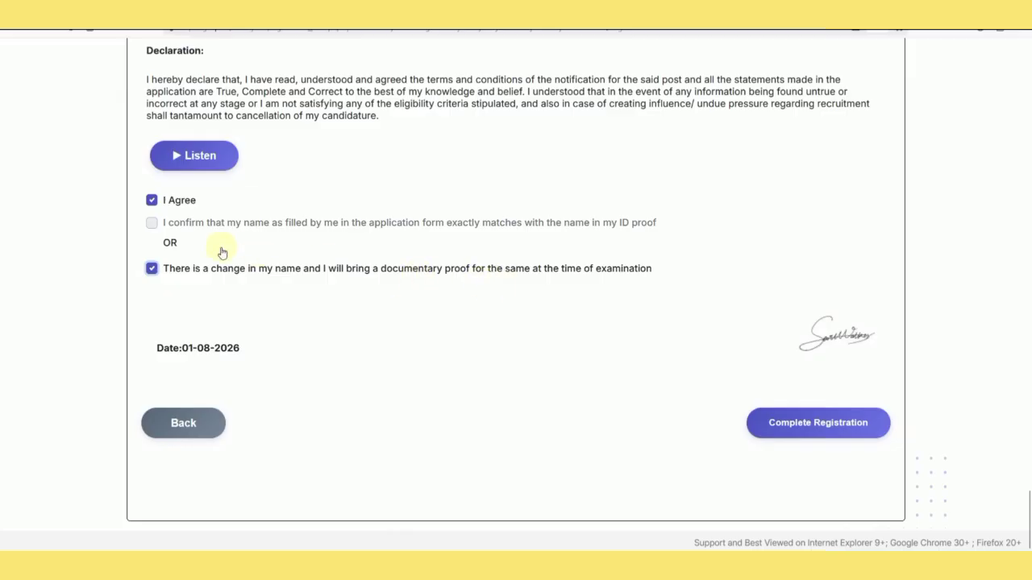
pyautogui.click(153, 269)
pyautogui.click(151, 225)
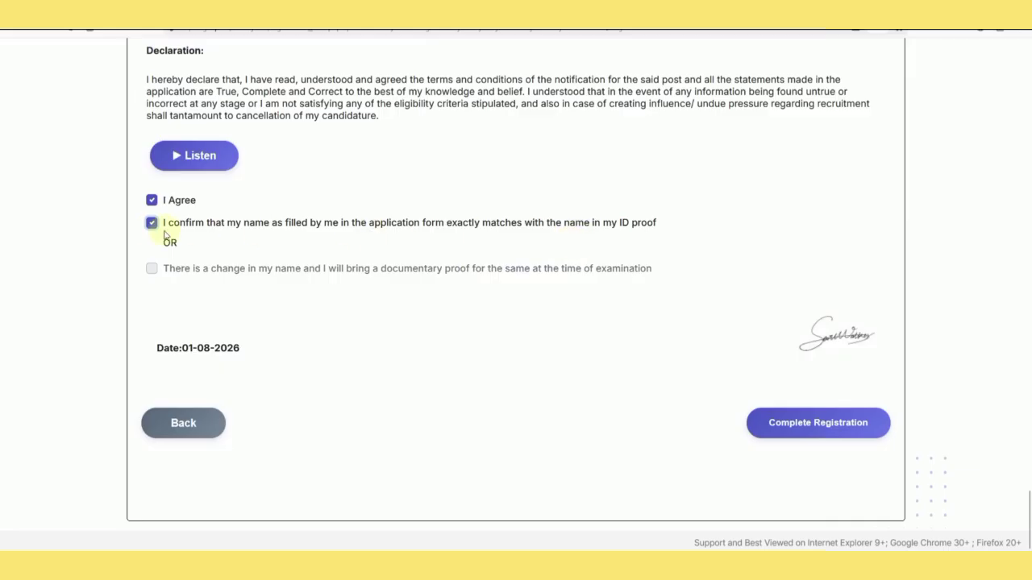
# Complete the registration and confirm both confirmation dialogs.
pyautogui.click(794, 428)
pyautogui.click(487, 394)
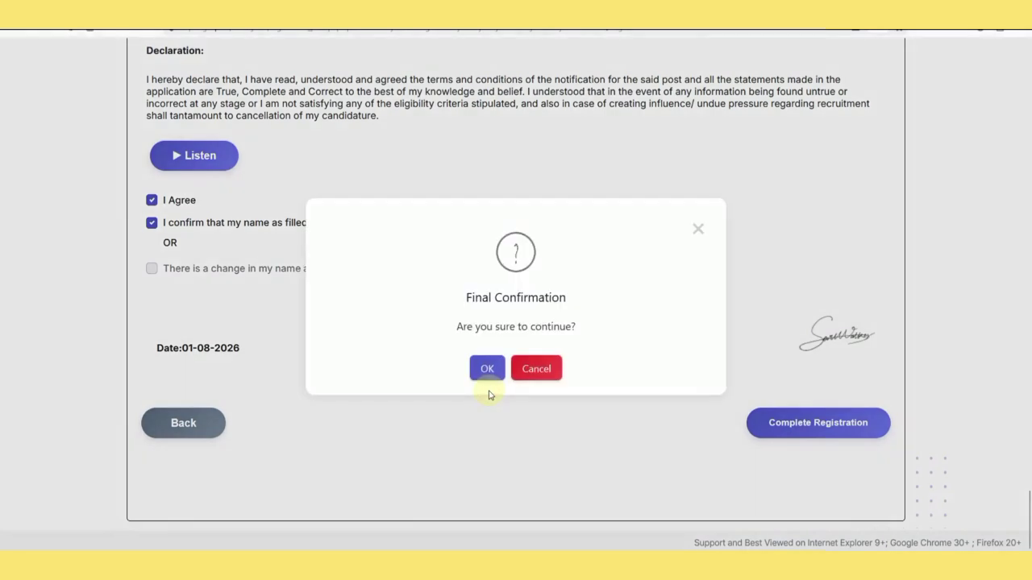
pyautogui.click(487, 371)
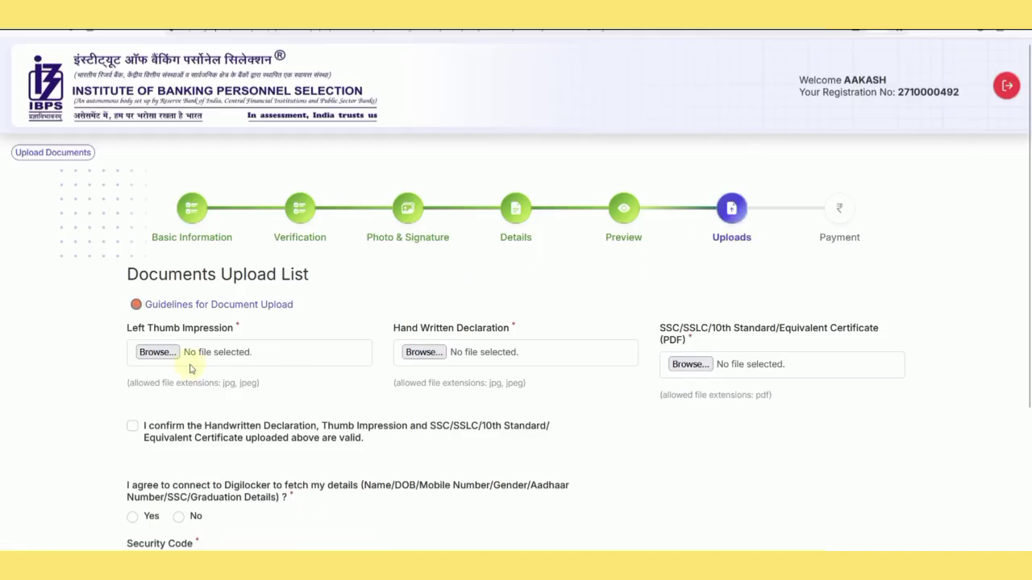
# Read the thumb impression and handwritten declaration specs at 200% zoom, then return to the upload form.
pyautogui.click(564, 8)
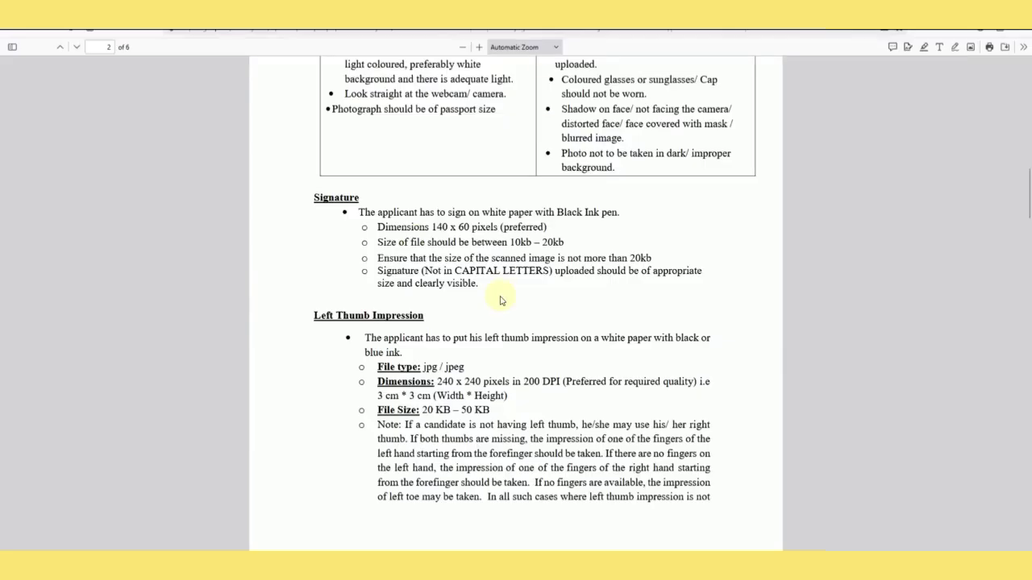
pyautogui.scroll(-2, 484, 295)
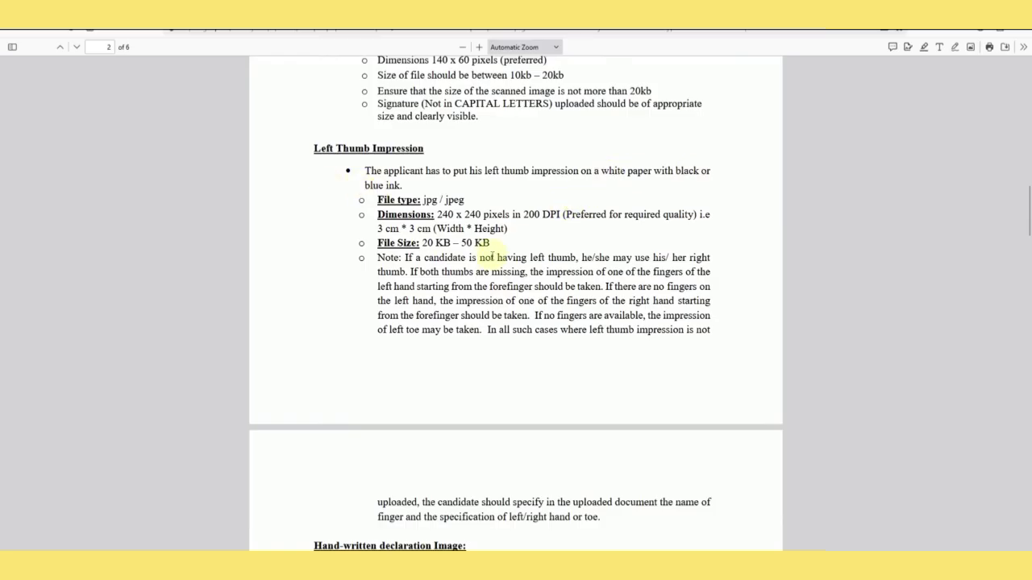
pyautogui.scroll(-5, 490, 254)
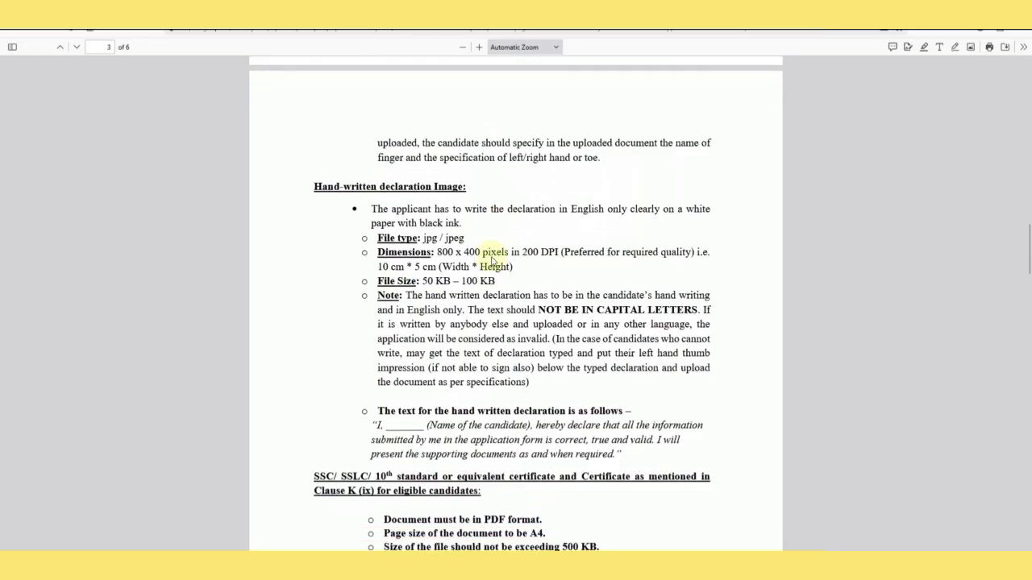
pyautogui.click(475, 47)
pyautogui.click(476, 47)
pyautogui.click(476, 47)
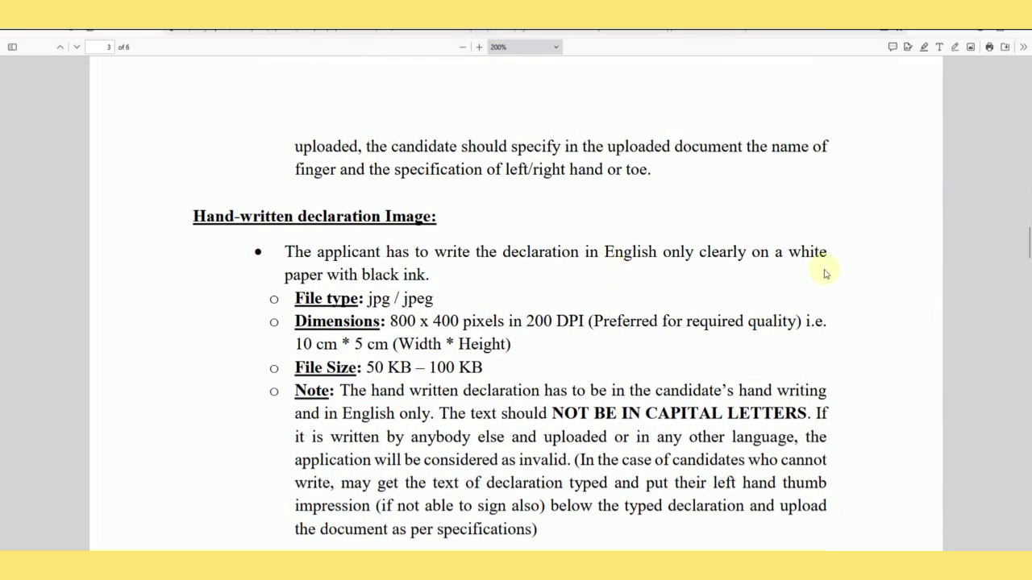
pyautogui.scroll(-3, 424, 297)
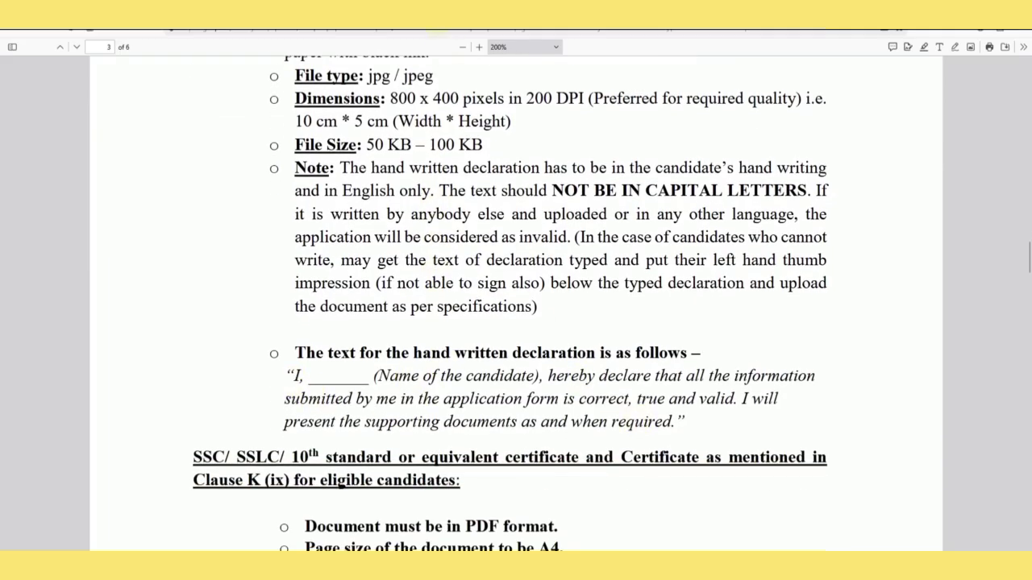
pyautogui.click(452, 16)
pyautogui.scroll(-1, 291, 374)
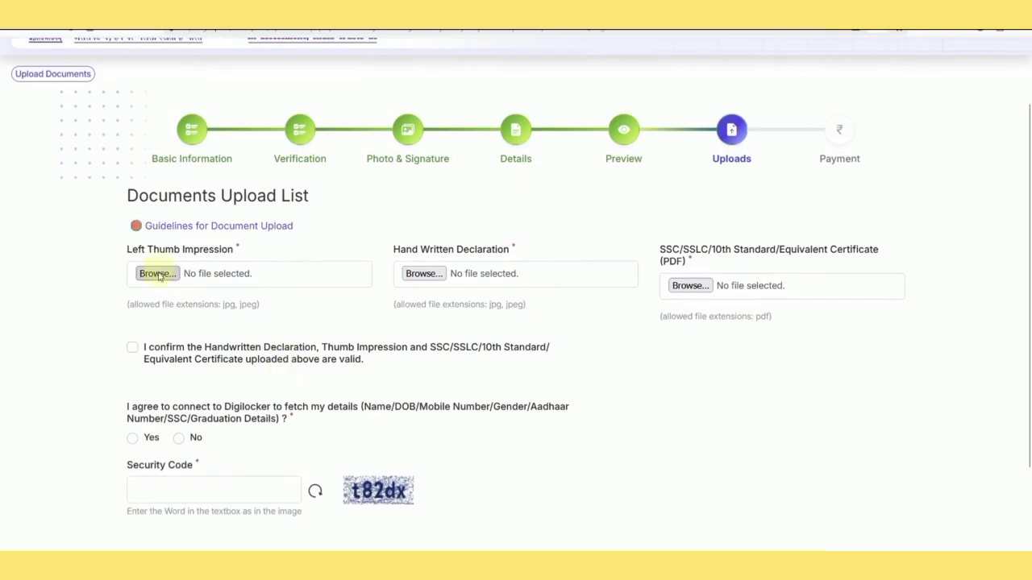
# Attach LEFT1.jpg as the left thumb impression and accept its preview.
pyautogui.click(157, 273)
pyautogui.doubleClick(243, 93)
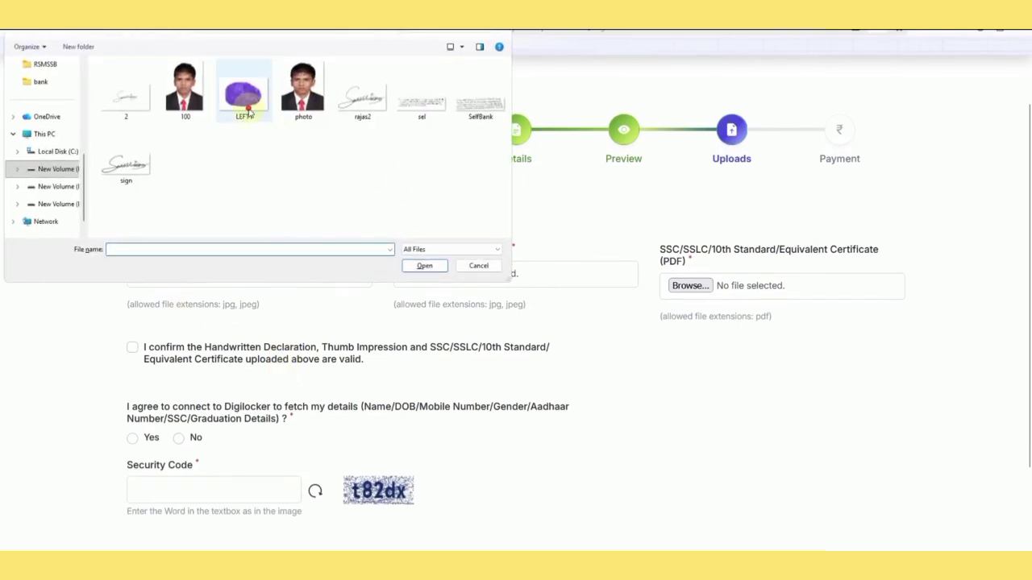
pyautogui.scroll(1, 306, 379)
pyautogui.scroll(-2, 274, 370)
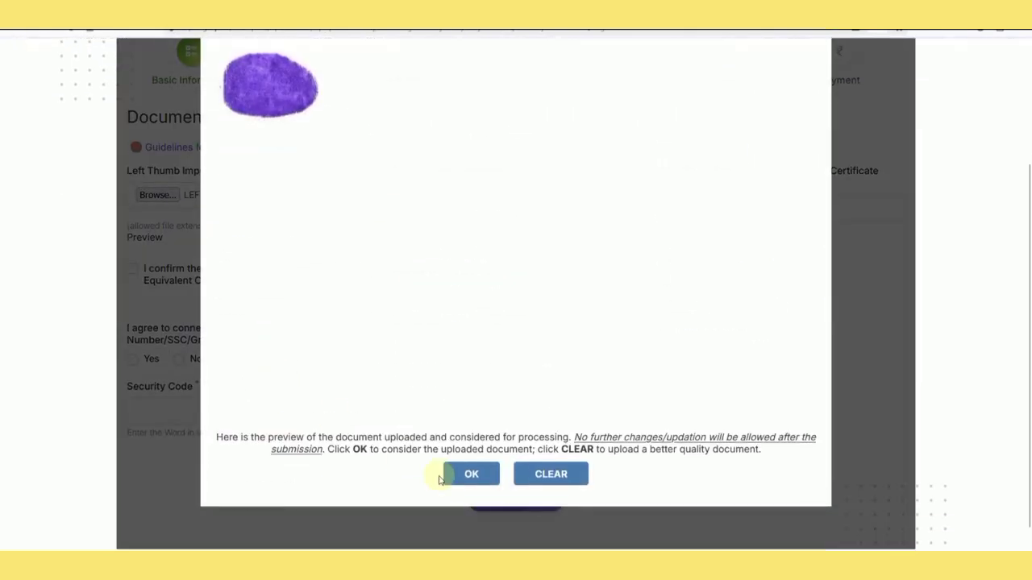
pyautogui.click(470, 476)
# Attach sel.jpg as the handwritten declaration and 9.pdf as the SSC certificate.
pyautogui.click(424, 195)
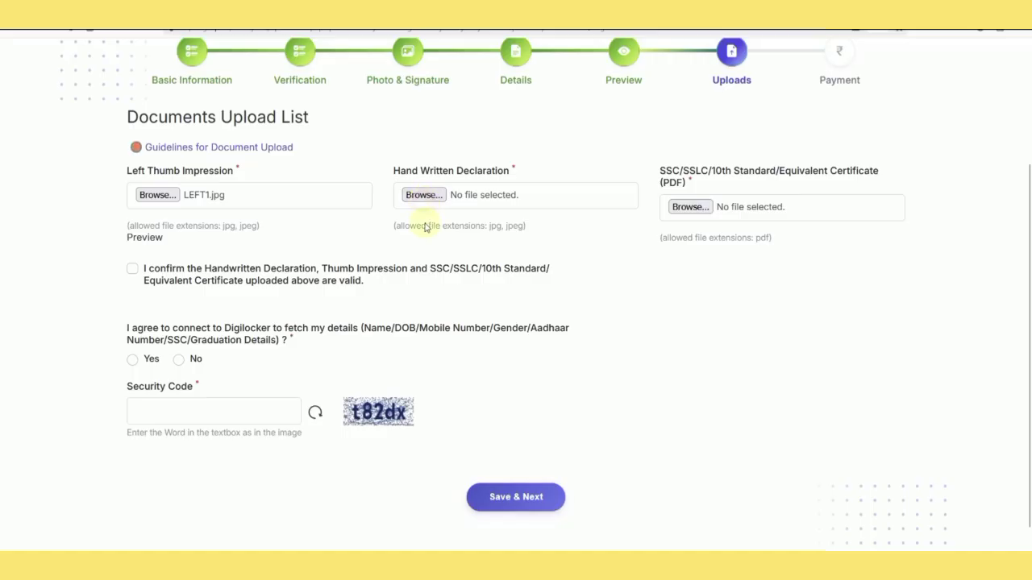
pyautogui.doubleClick(421, 101)
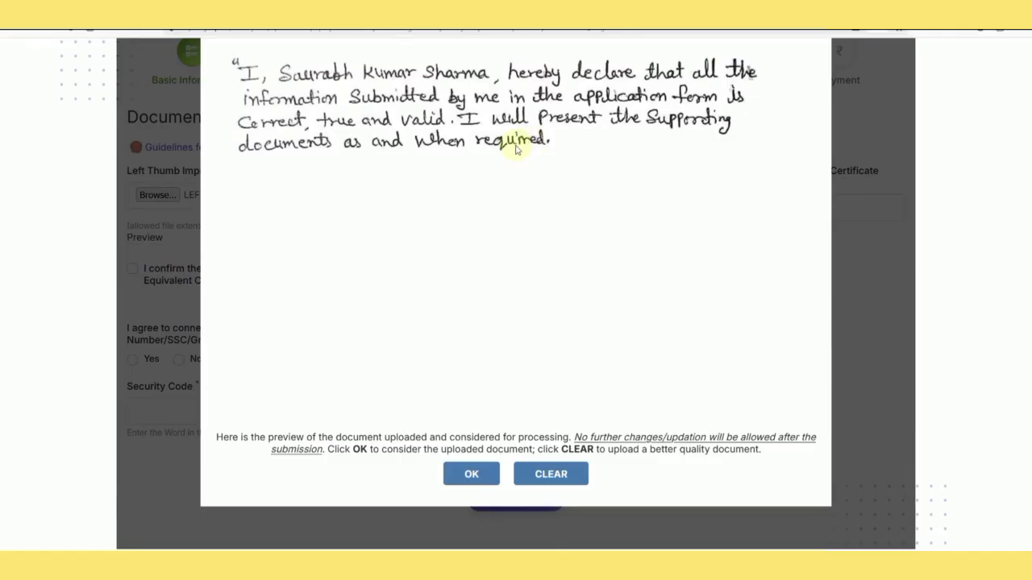
pyautogui.click(472, 476)
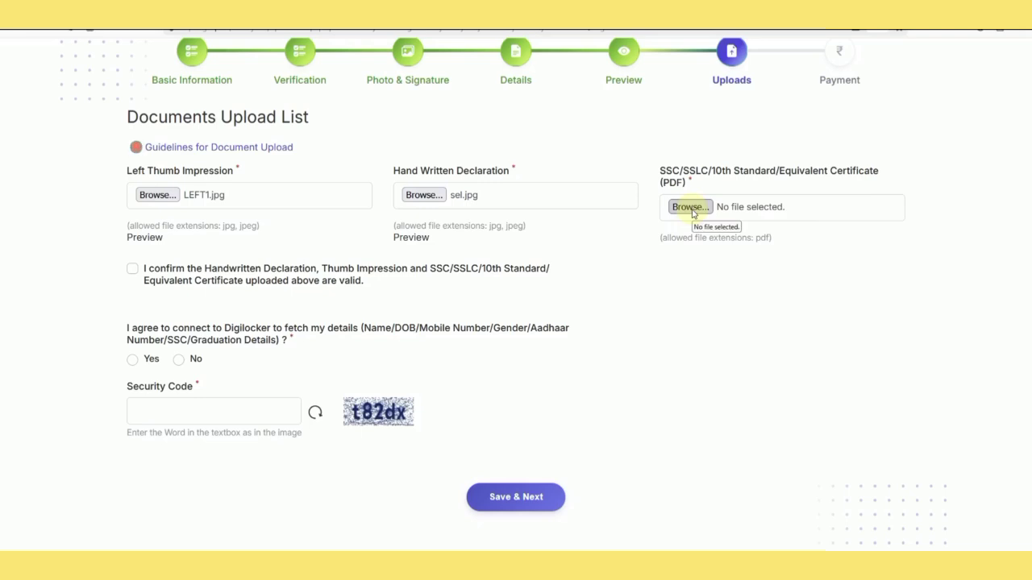
pyautogui.click(690, 208)
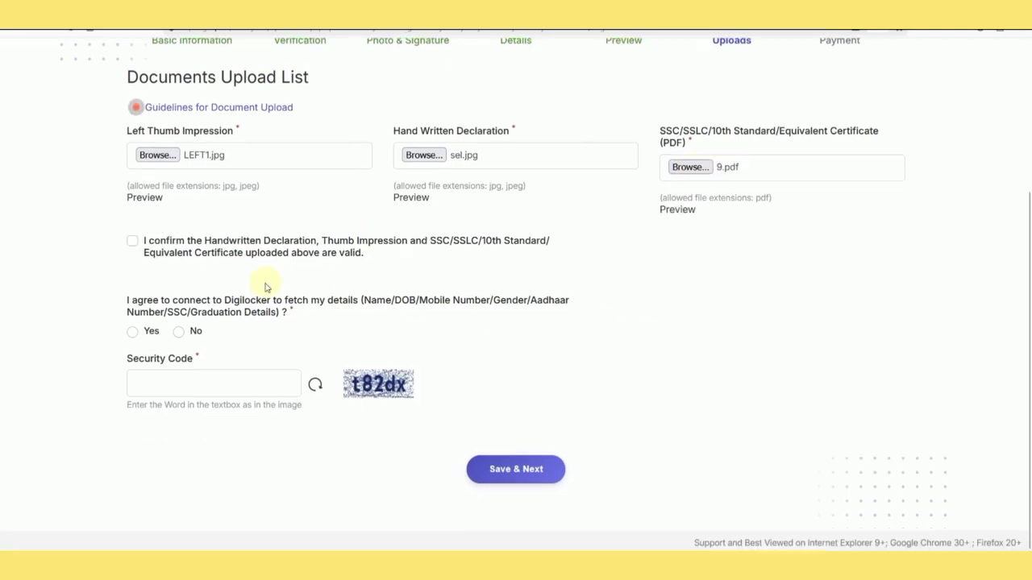
# Confirm the uploaded documents are valid and choose No for DigiLocker.
pyautogui.click(133, 242)
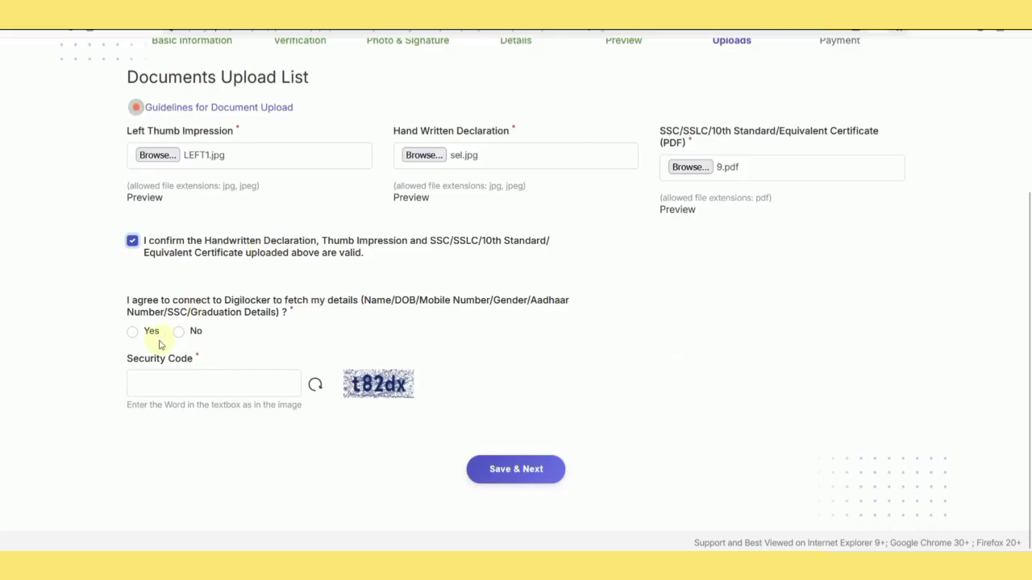
pyautogui.click(133, 333)
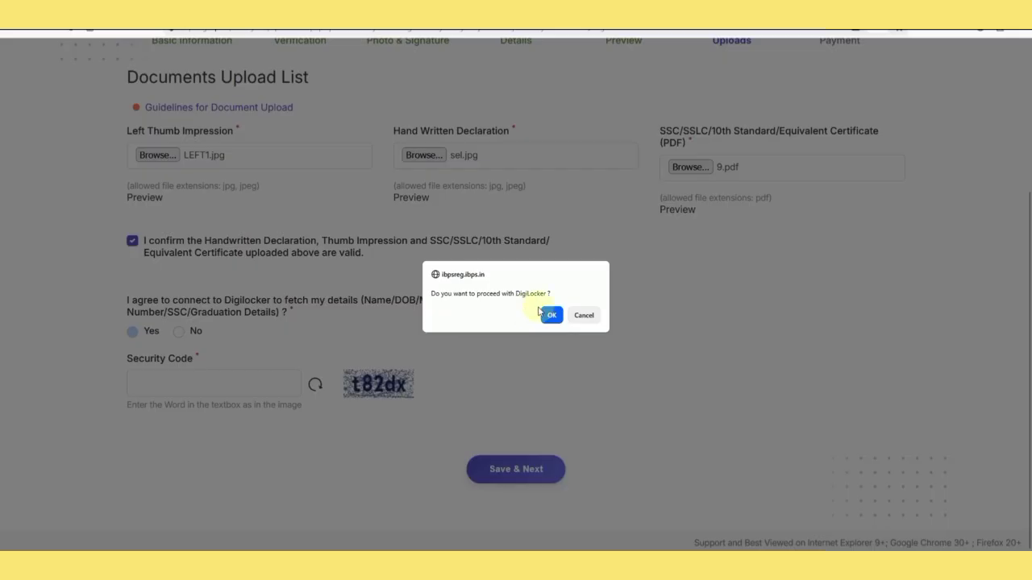
pyautogui.click(584, 315)
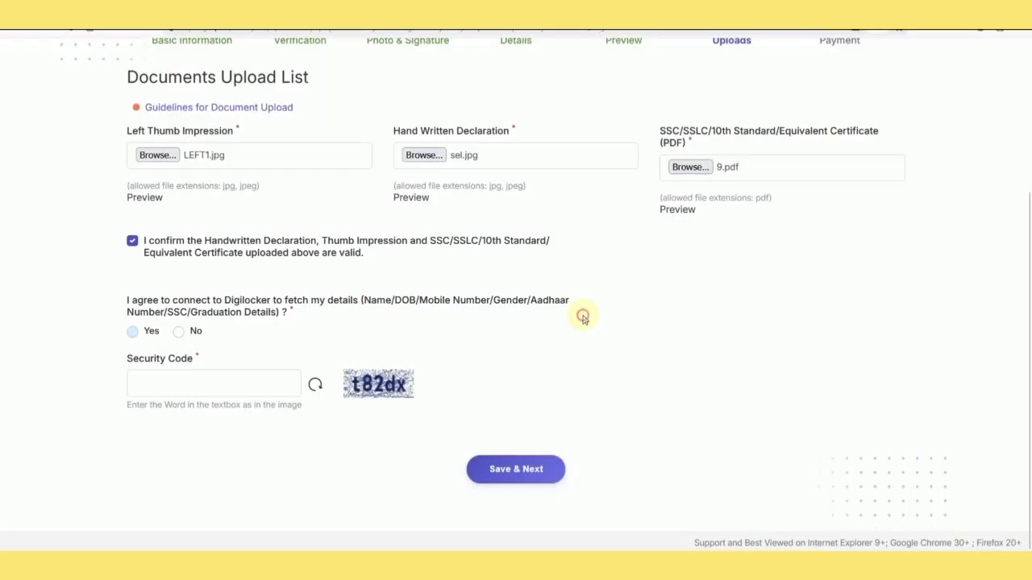
pyautogui.click(179, 332)
# Enter the security code, save the uploads, and confirm to reach the Payment page.
pyautogui.click(246, 388)
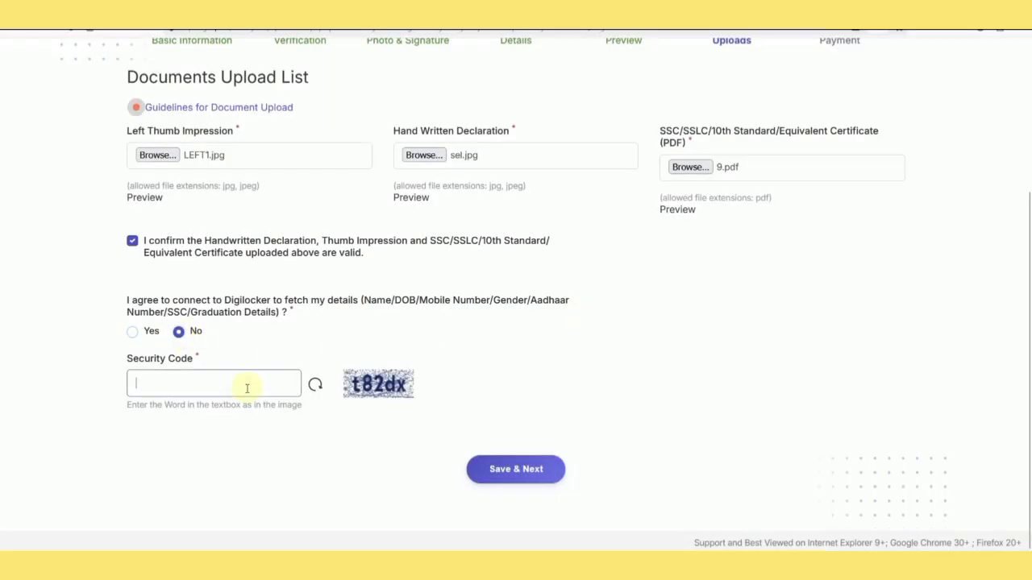
pyautogui.write('t5')
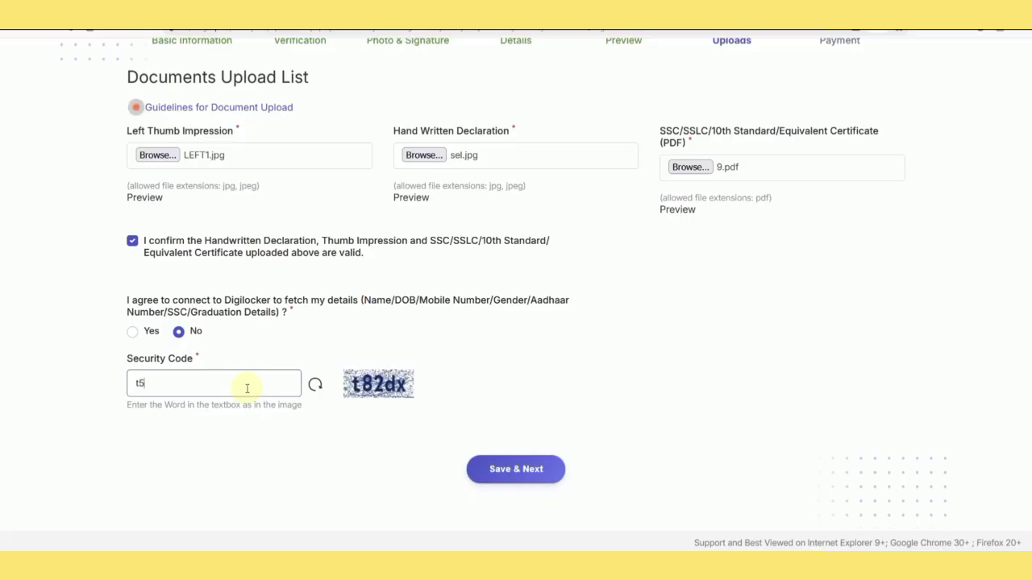
pyautogui.write('50')
pyautogui.write('82dx')
pyautogui.click(534, 476)
pyautogui.click(552, 326)
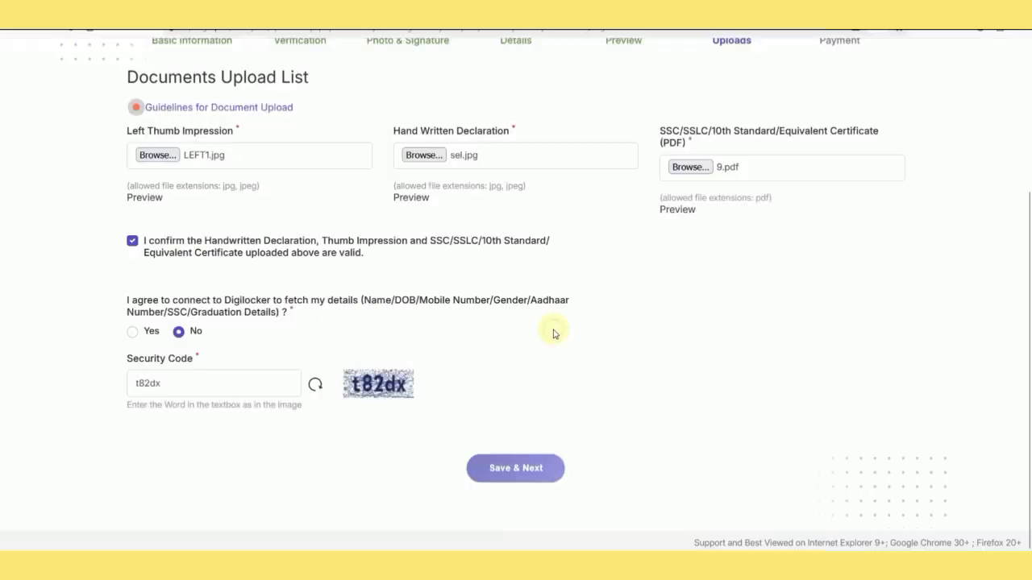
pyautogui.scroll(-2, 555, 334)
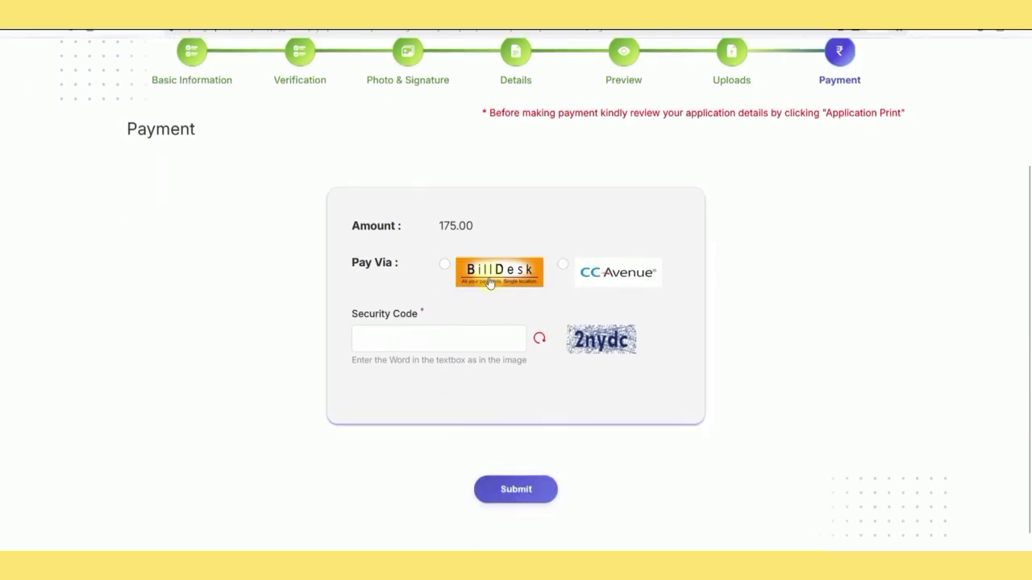
# Pay the 175.00 fee via BillDesk, entering the security code and confirming the submission.
pyautogui.click(445, 265)
pyautogui.click(458, 331)
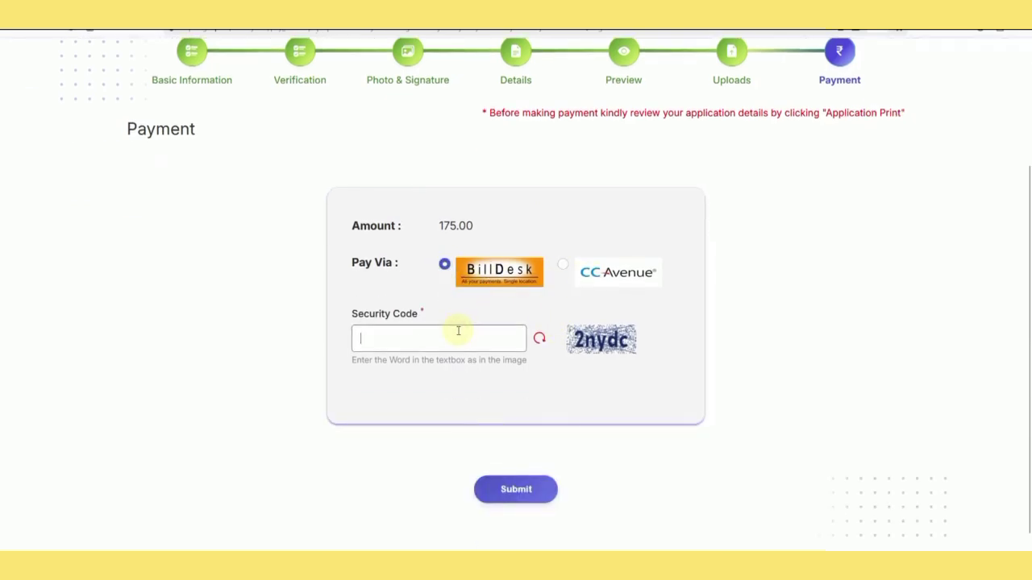
pyautogui.write('2nyd')
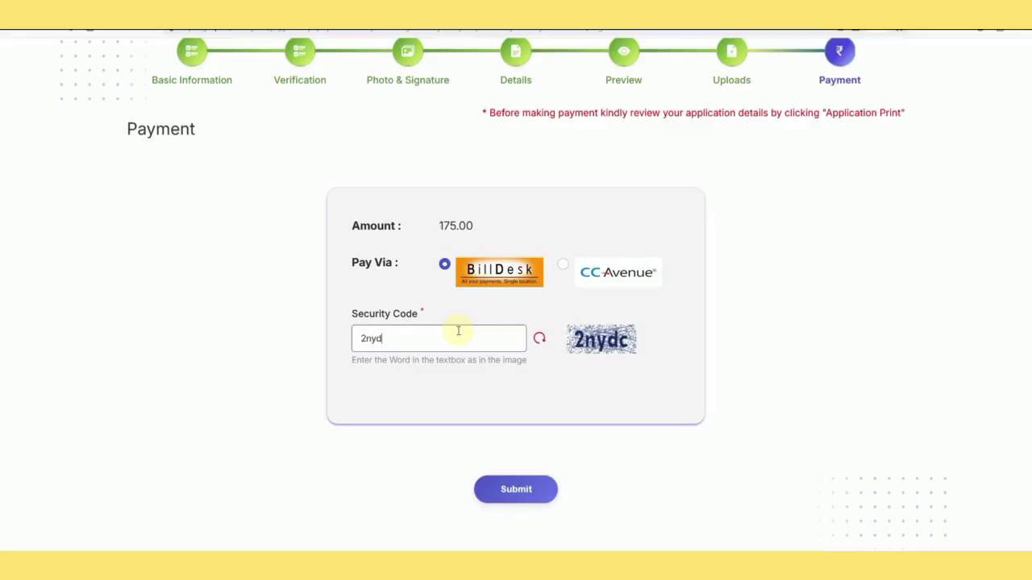
pyautogui.write('c')
pyautogui.click(516, 489)
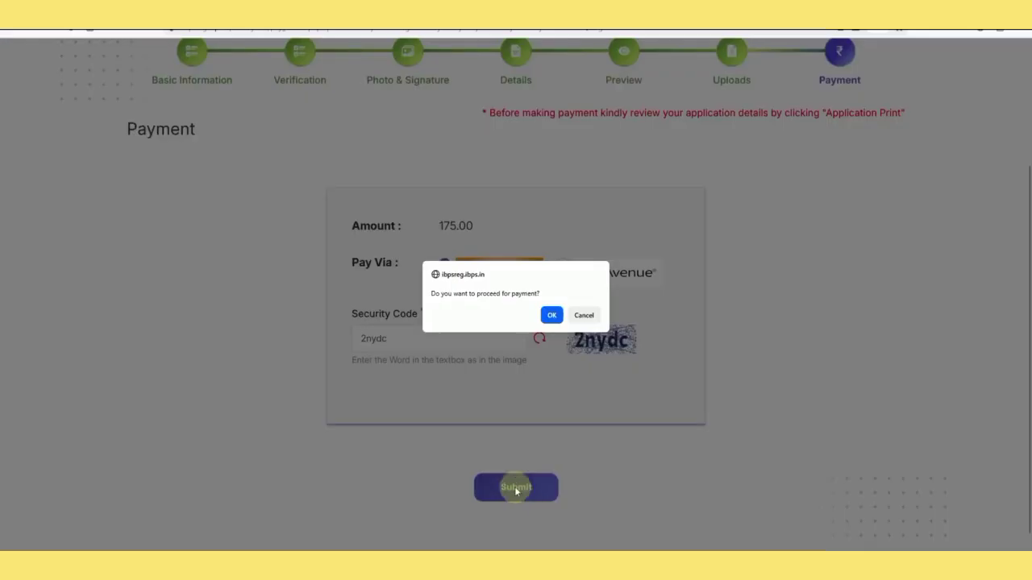
pyautogui.click(552, 315)
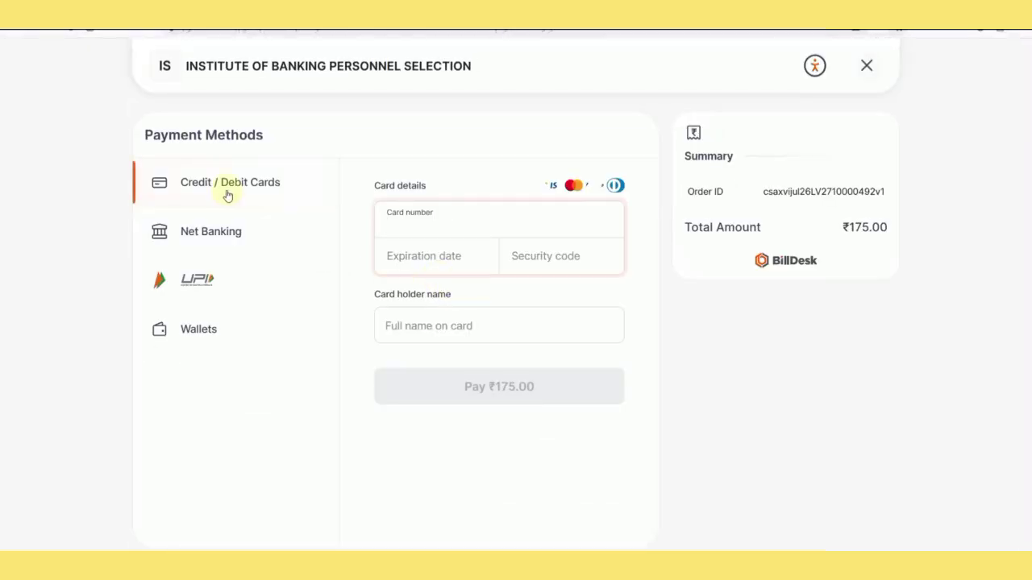
# View the Net Banking and UPI payment options on the BillDesk checkout.
pyautogui.click(233, 233)
pyautogui.click(239, 288)
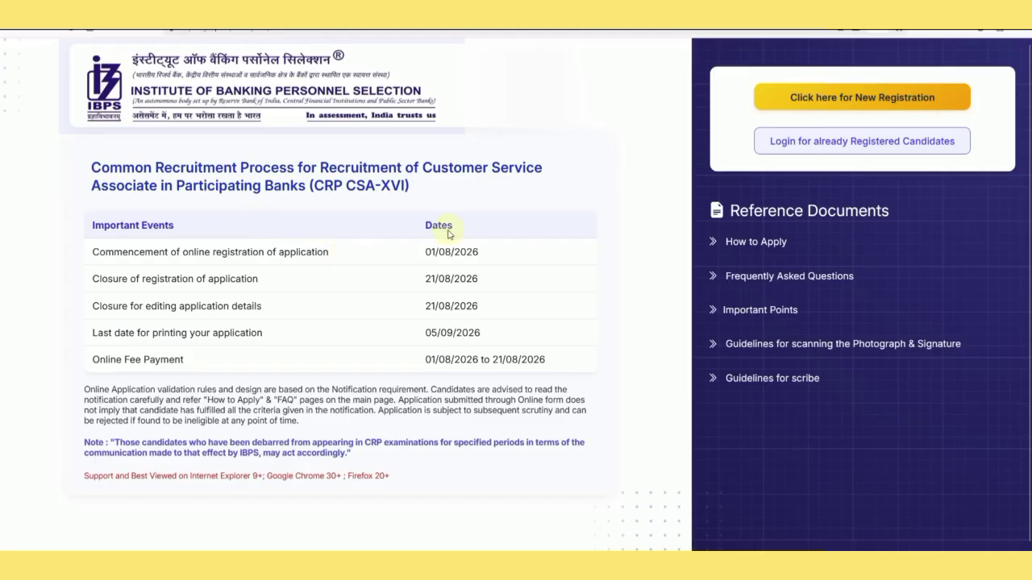
# Dismiss the registered-candidate login and return to the CSA-XVI PDF's Mizoram vacancy table on page 47.
pyautogui.click(822, 150)
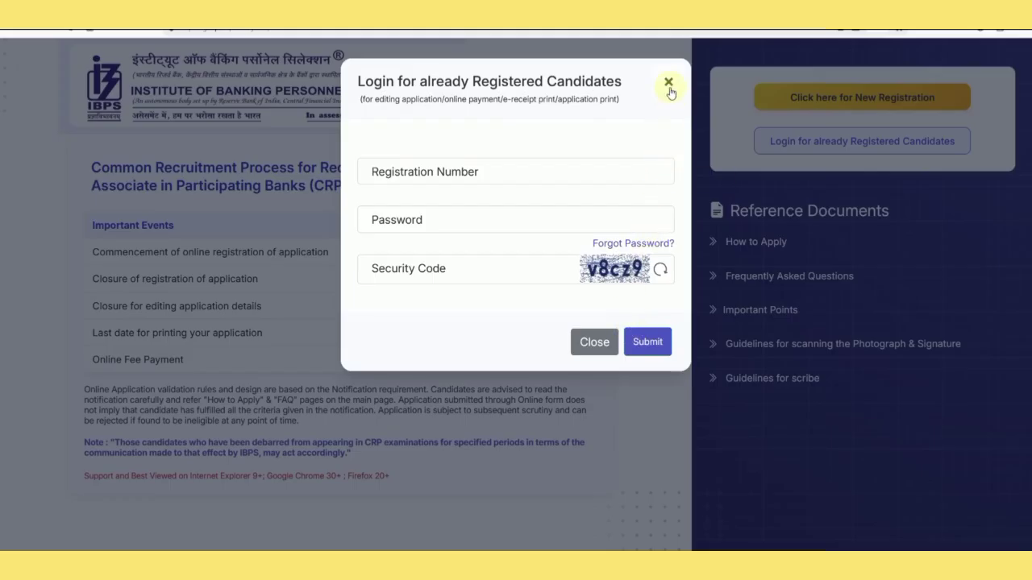
pyautogui.click(668, 84)
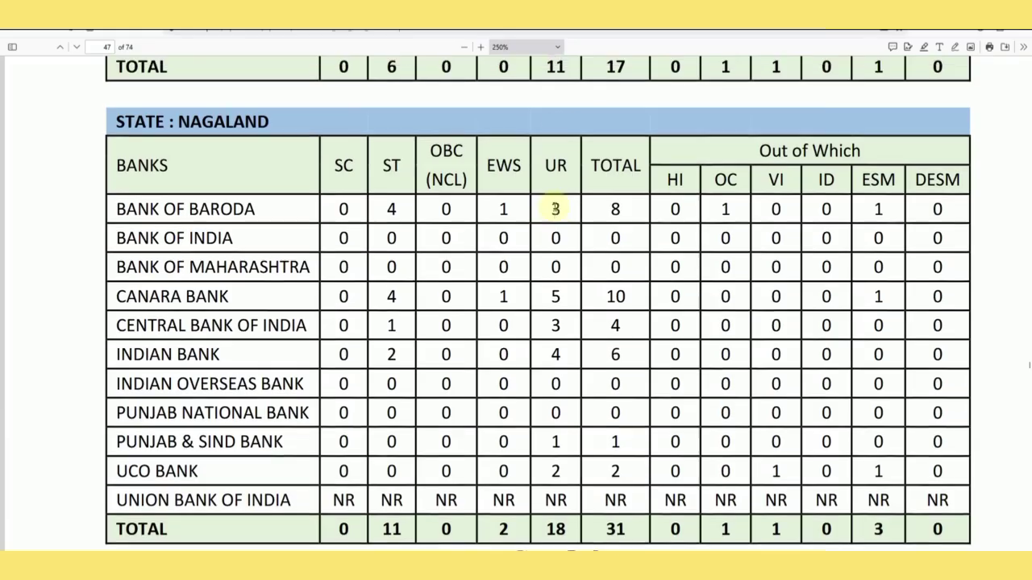
pyautogui.scroll(5, 777, 271)
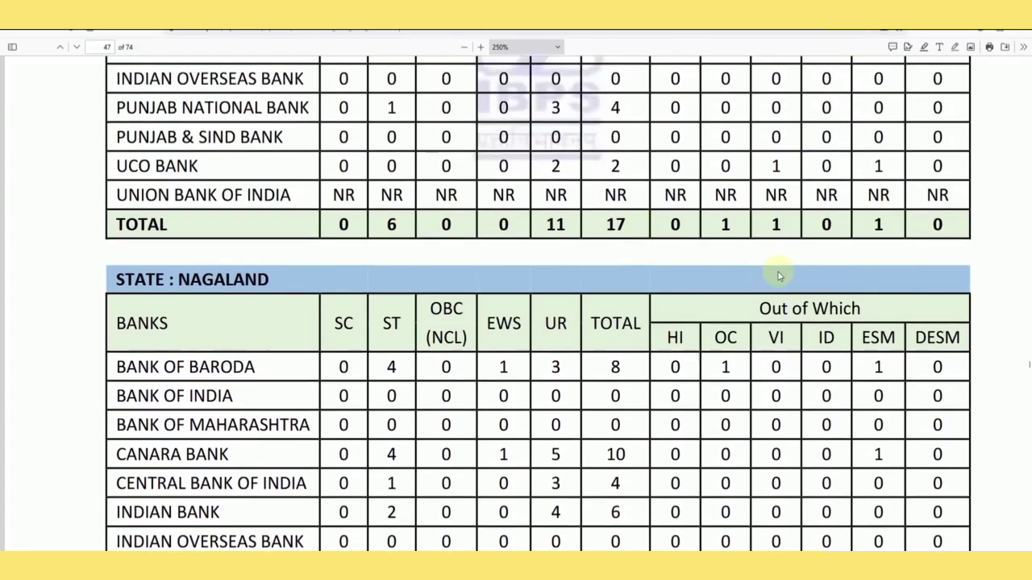
pyautogui.scroll(2, 778, 274)
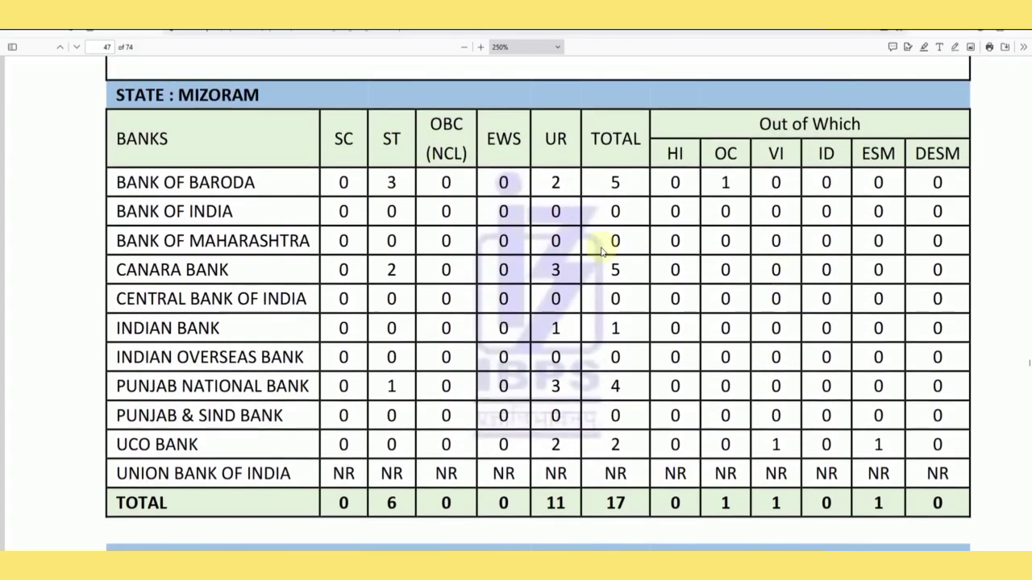